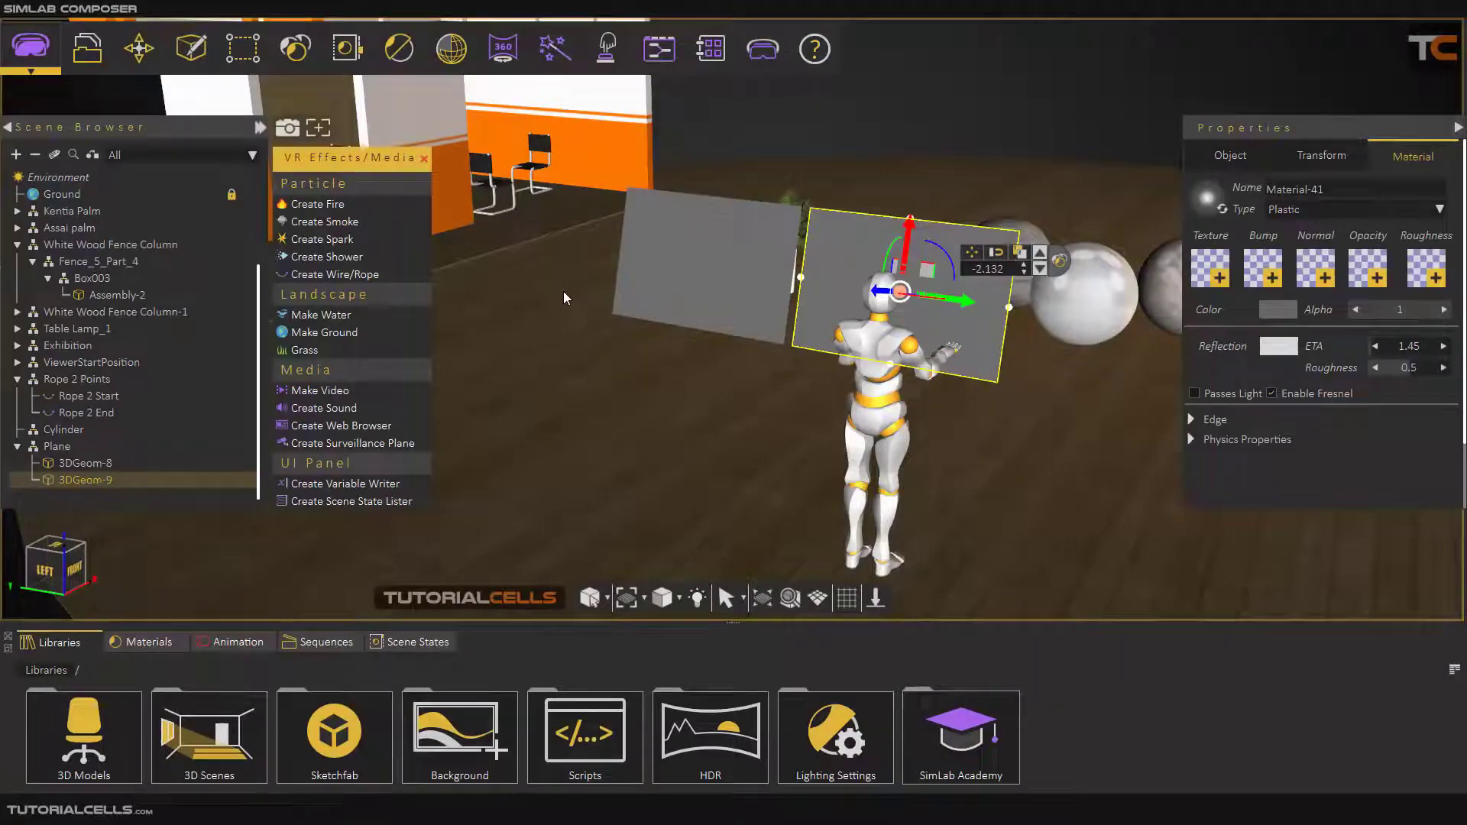
Turn the plane in front of the mannequin, 3DGeom-9, into a VR video surface and load youtube-end.mp4 as its video file.
{"action": "middle_click_drag", "start_coordinate": [587, 292], "coordinate": [634, 301]}
{"action": "scroll", "coordinate": [632, 299], "scroll_direction": "down", "scroll_amount": 2}
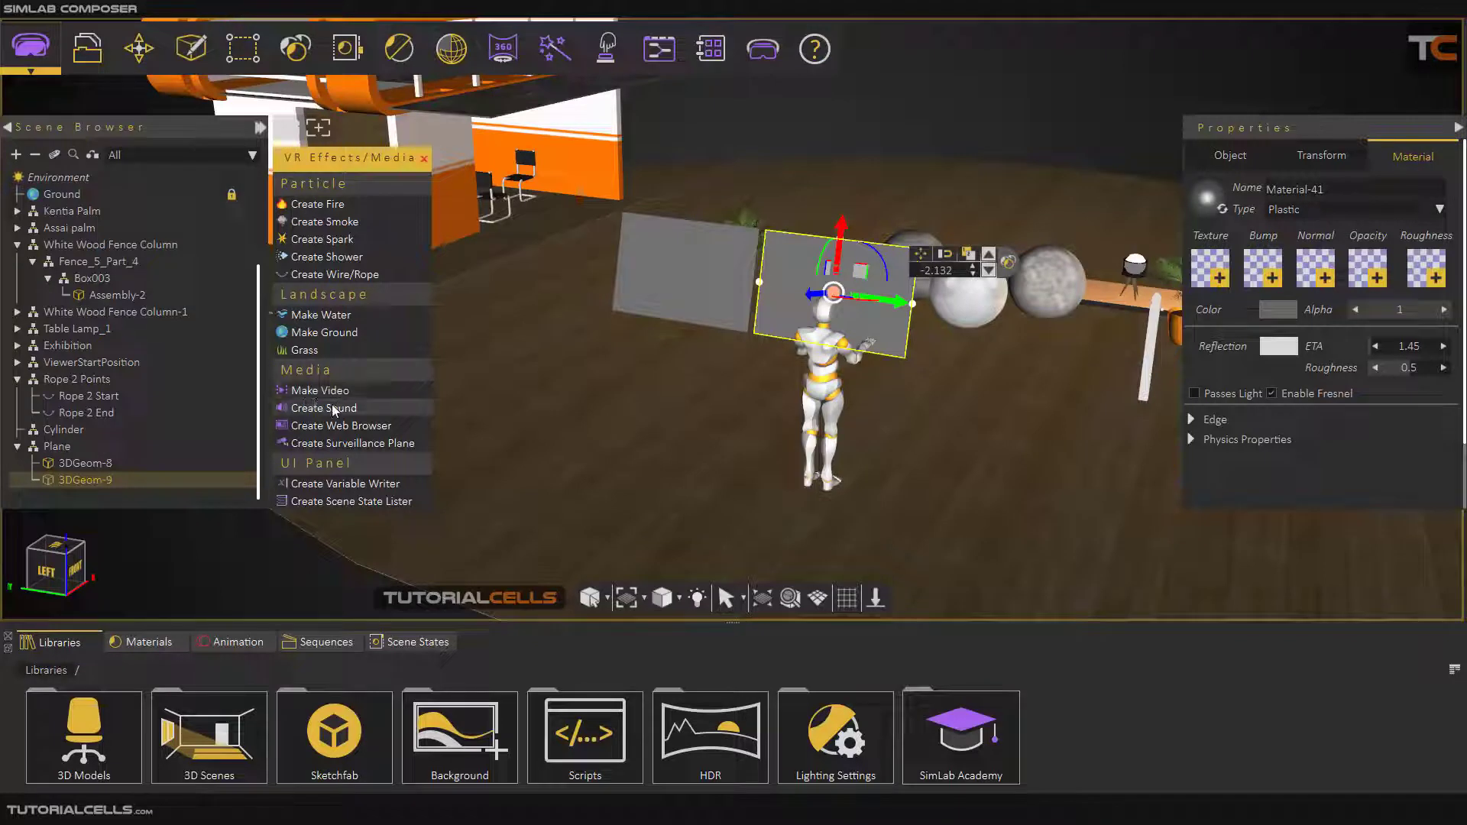
{"action": "left_click", "coordinate": [749, 155]}
{"action": "scroll", "coordinate": [827, 286], "scroll_direction": "up", "scroll_amount": 2}
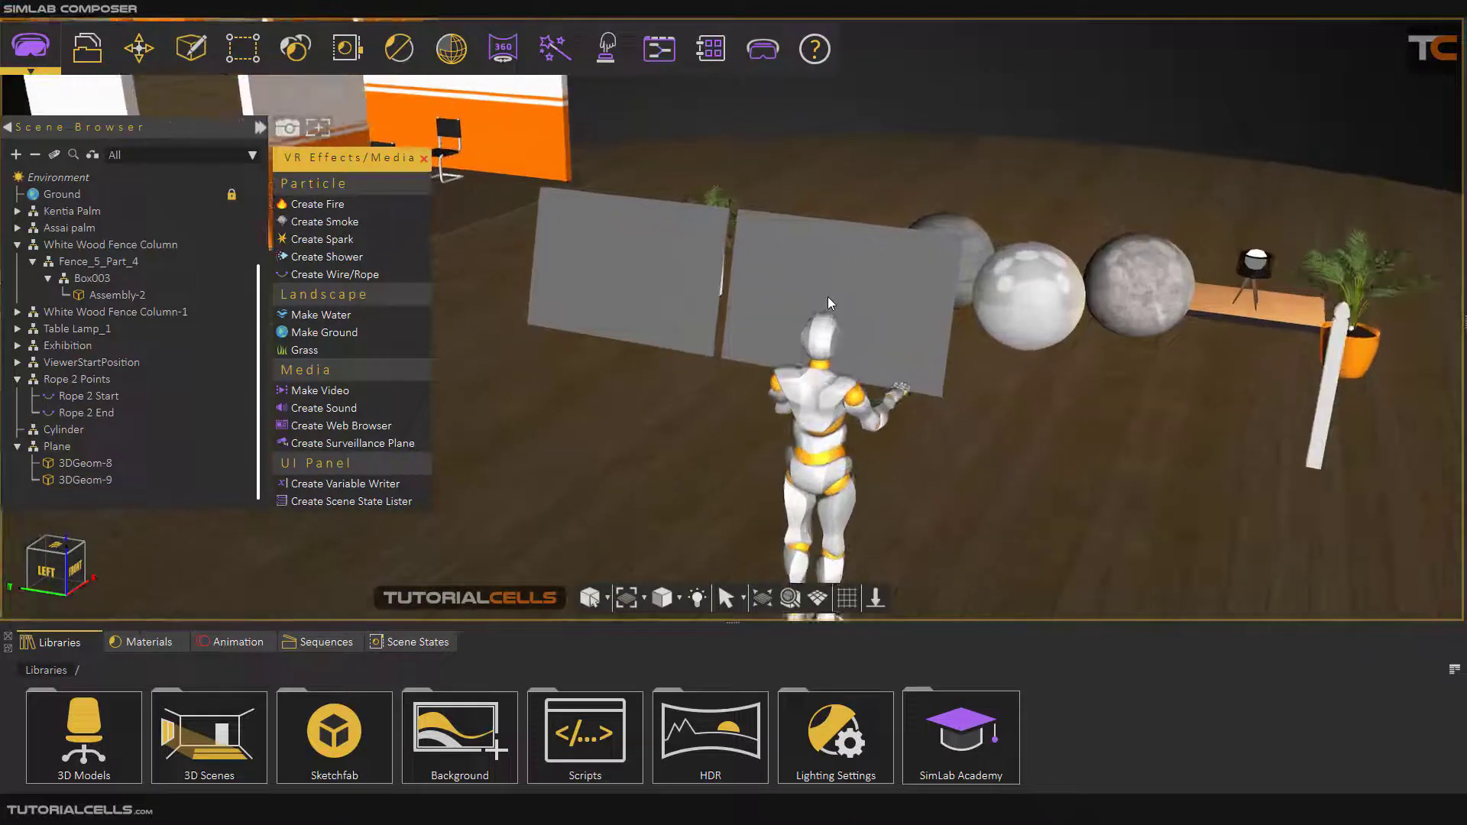
{"action": "scroll", "coordinate": [827, 327], "scroll_direction": "down", "scroll_amount": 1}
{"action": "middle_click_drag", "start_coordinate": [827, 327], "coordinate": [781, 315]}
{"action": "left_click", "coordinate": [831, 282]}
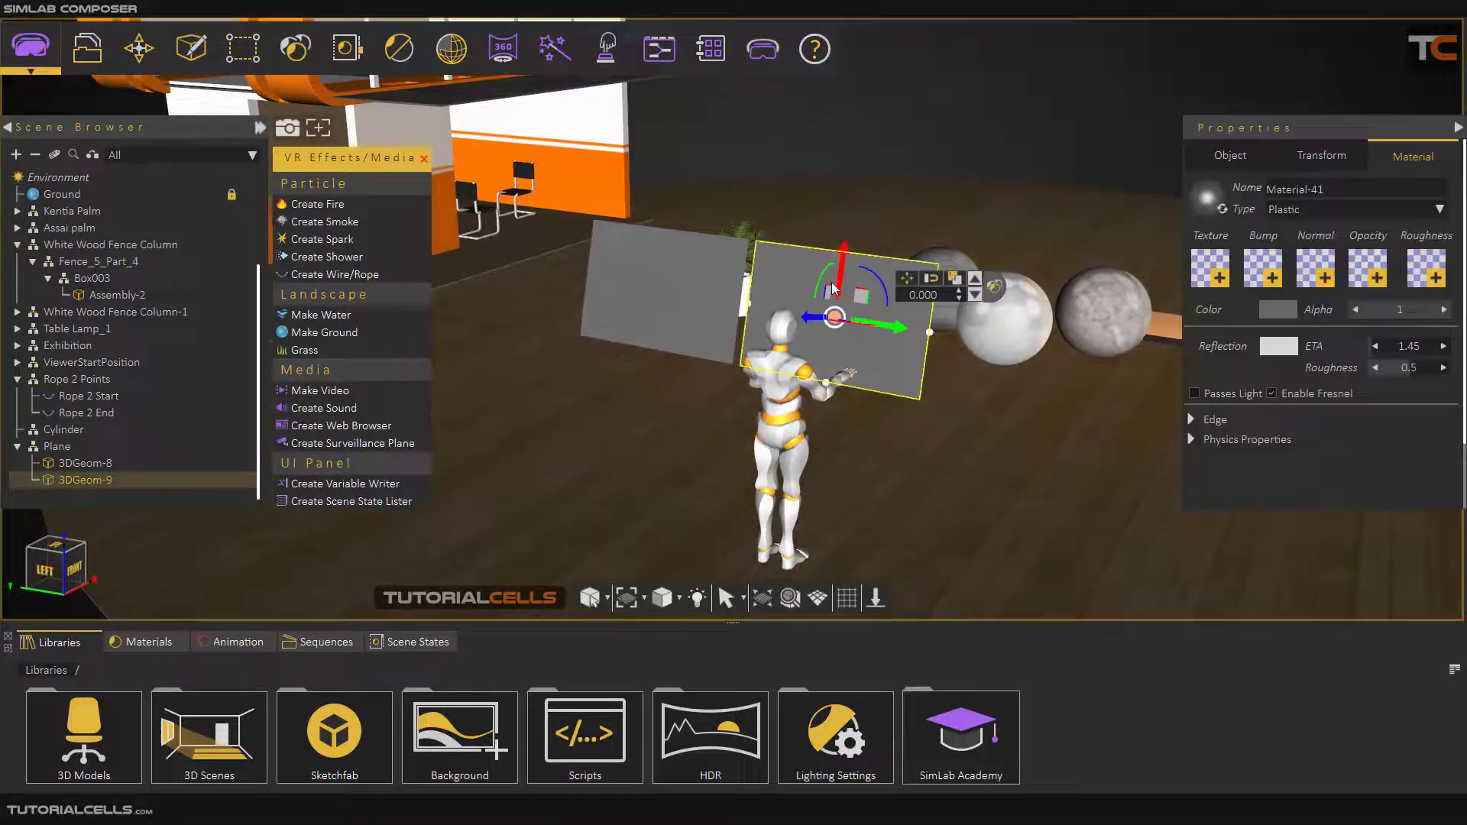
{"action": "scroll", "coordinate": [833, 285], "scroll_direction": "up", "scroll_amount": 2}
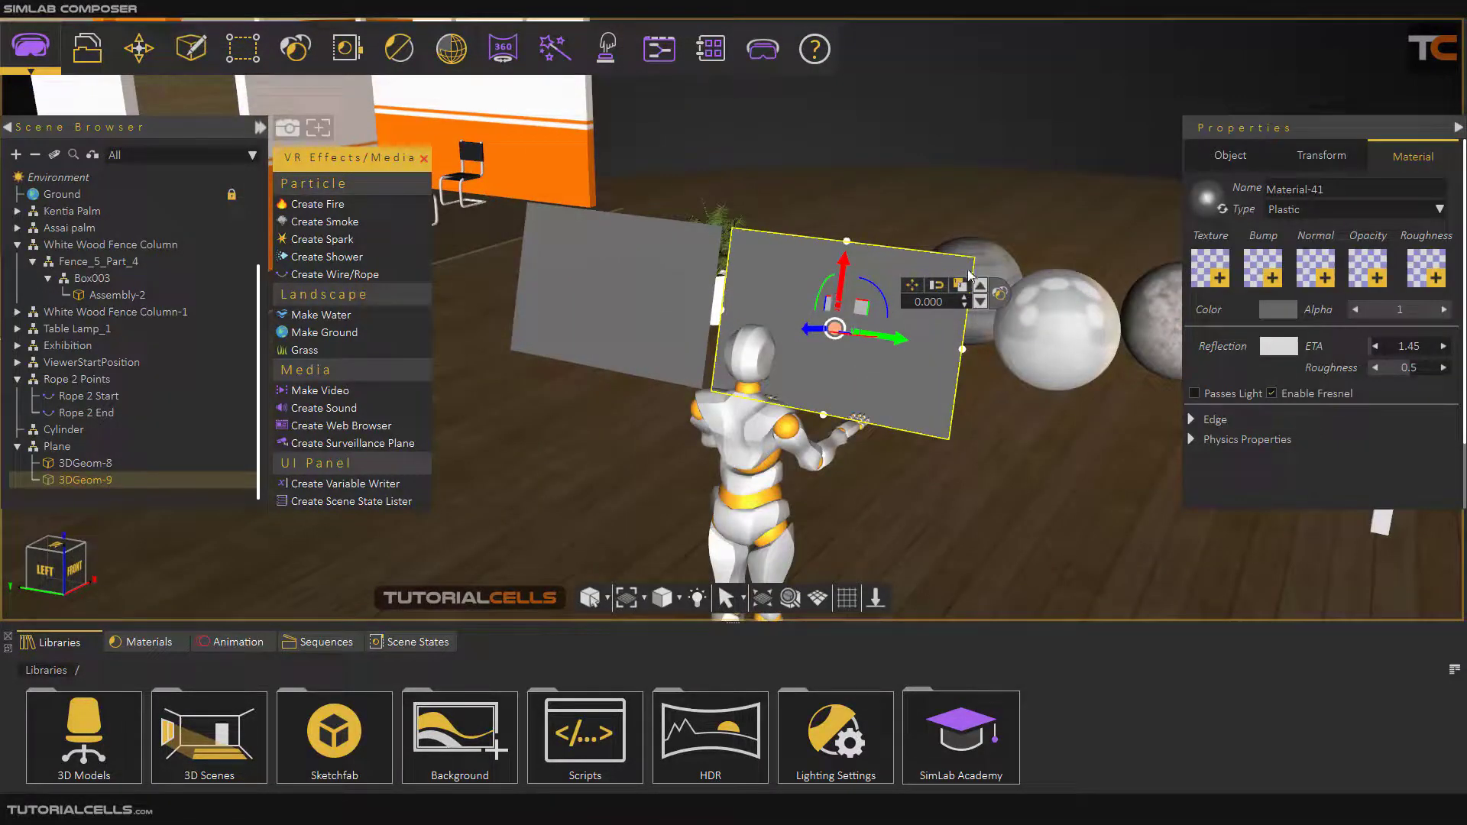
{"action": "left_click", "coordinate": [342, 395]}
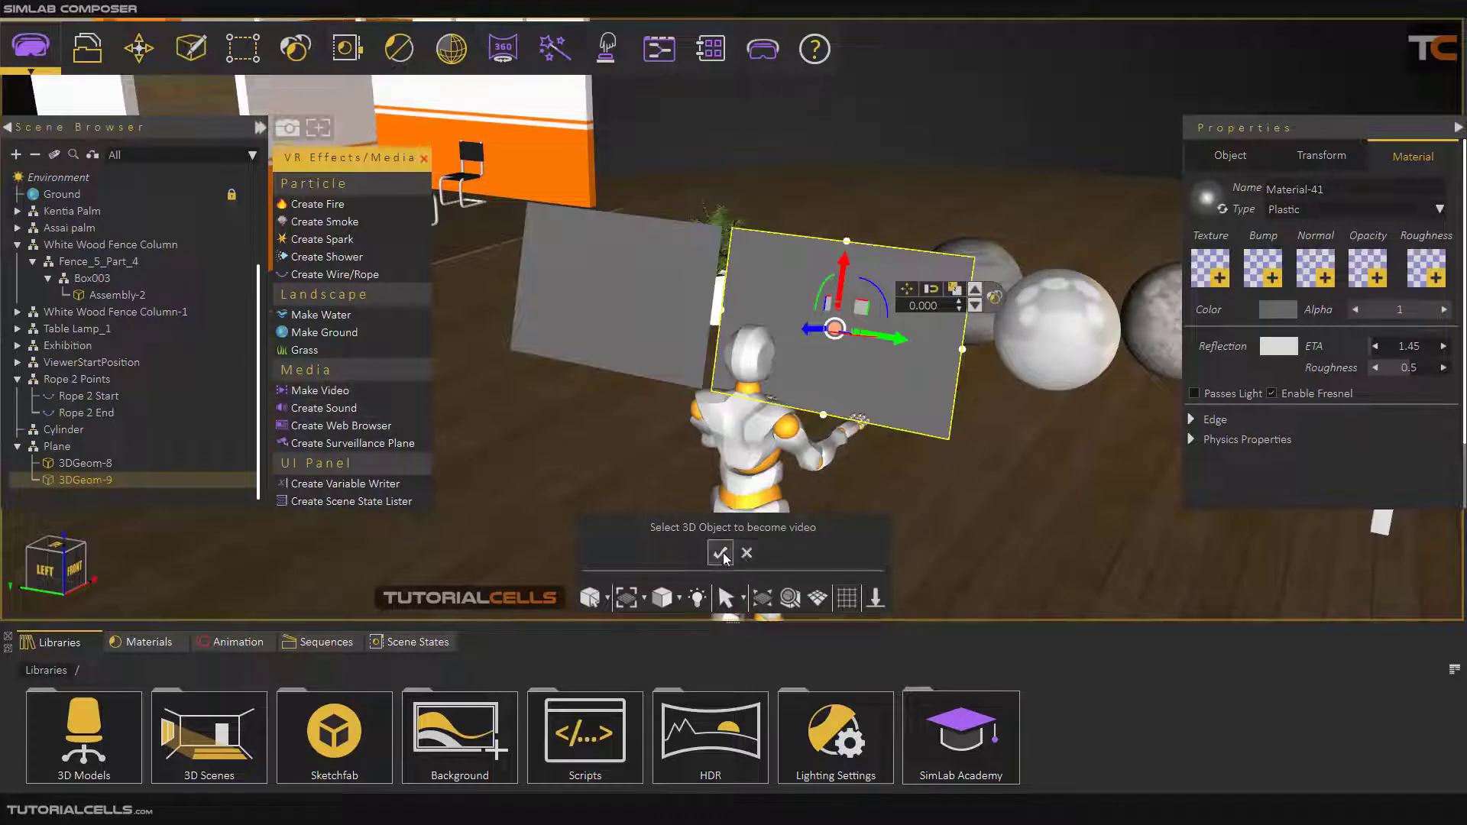
{"action": "left_click", "coordinate": [720, 552]}
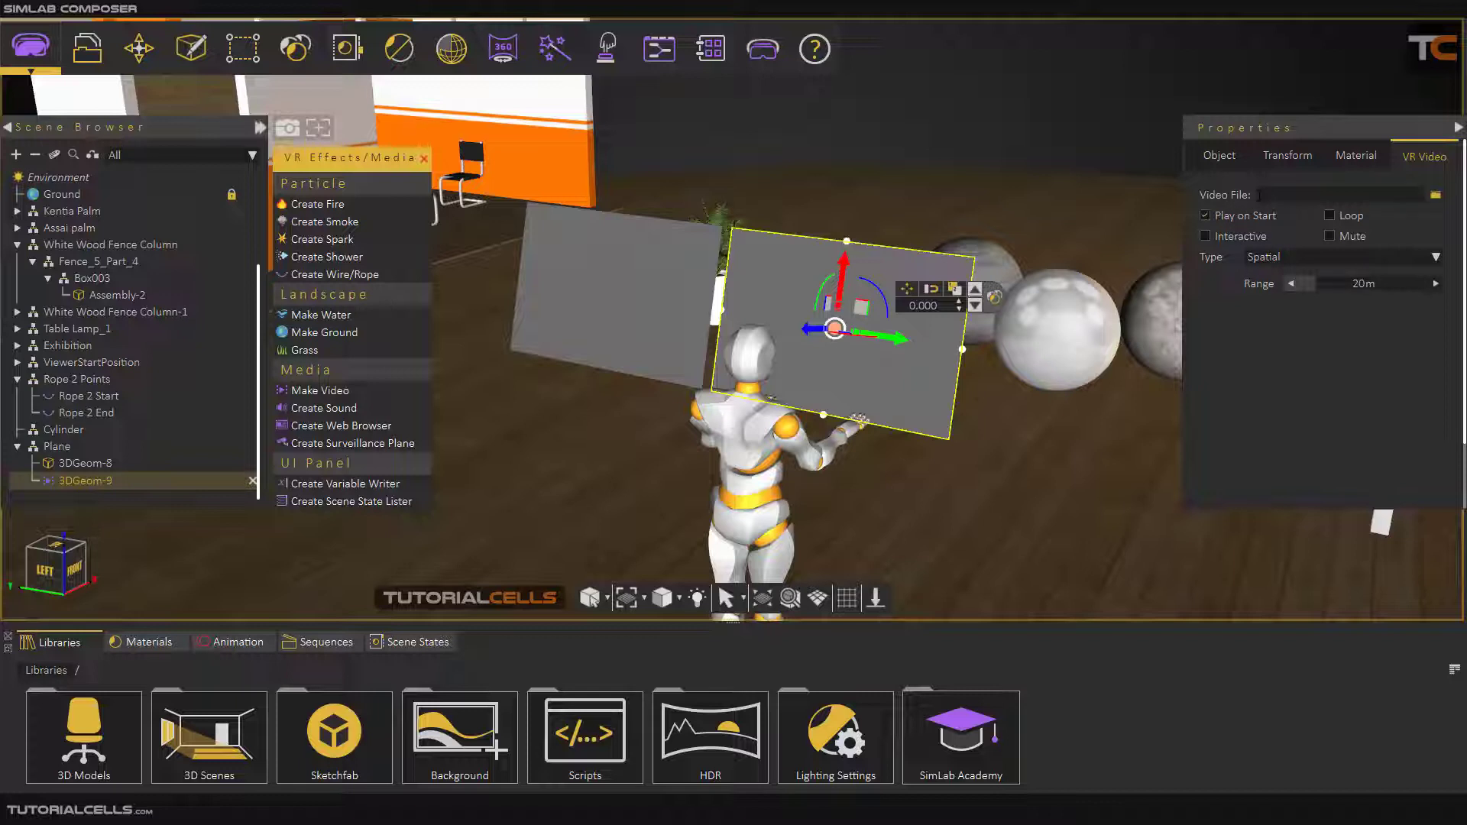
{"action": "left_click", "coordinate": [1434, 197]}
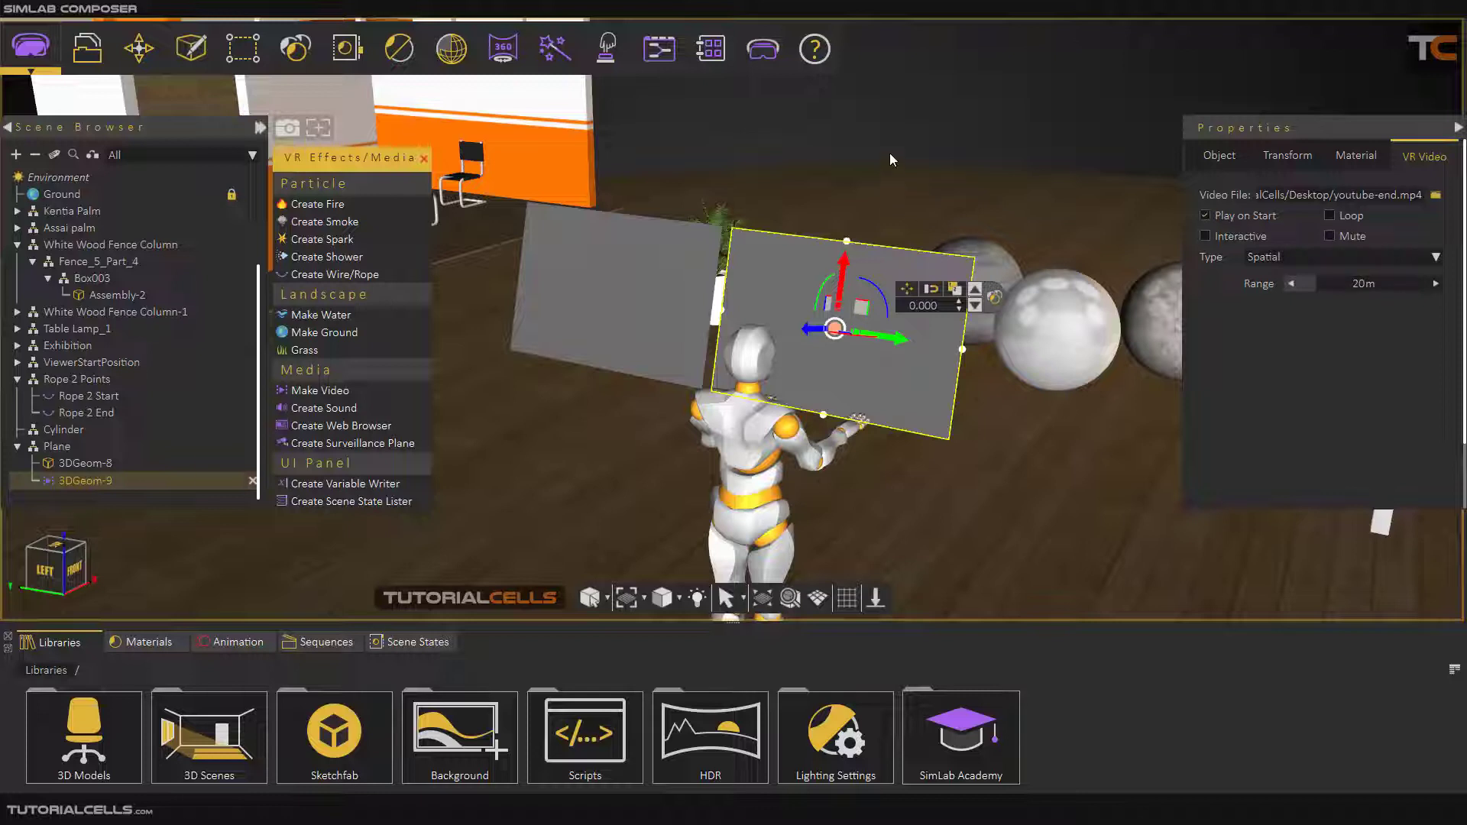
Detach the VR Viewer commands as a floating palette and place it beside the properties area, over the viewport's lower part.
{"action": "left_click", "coordinate": [761, 49]}
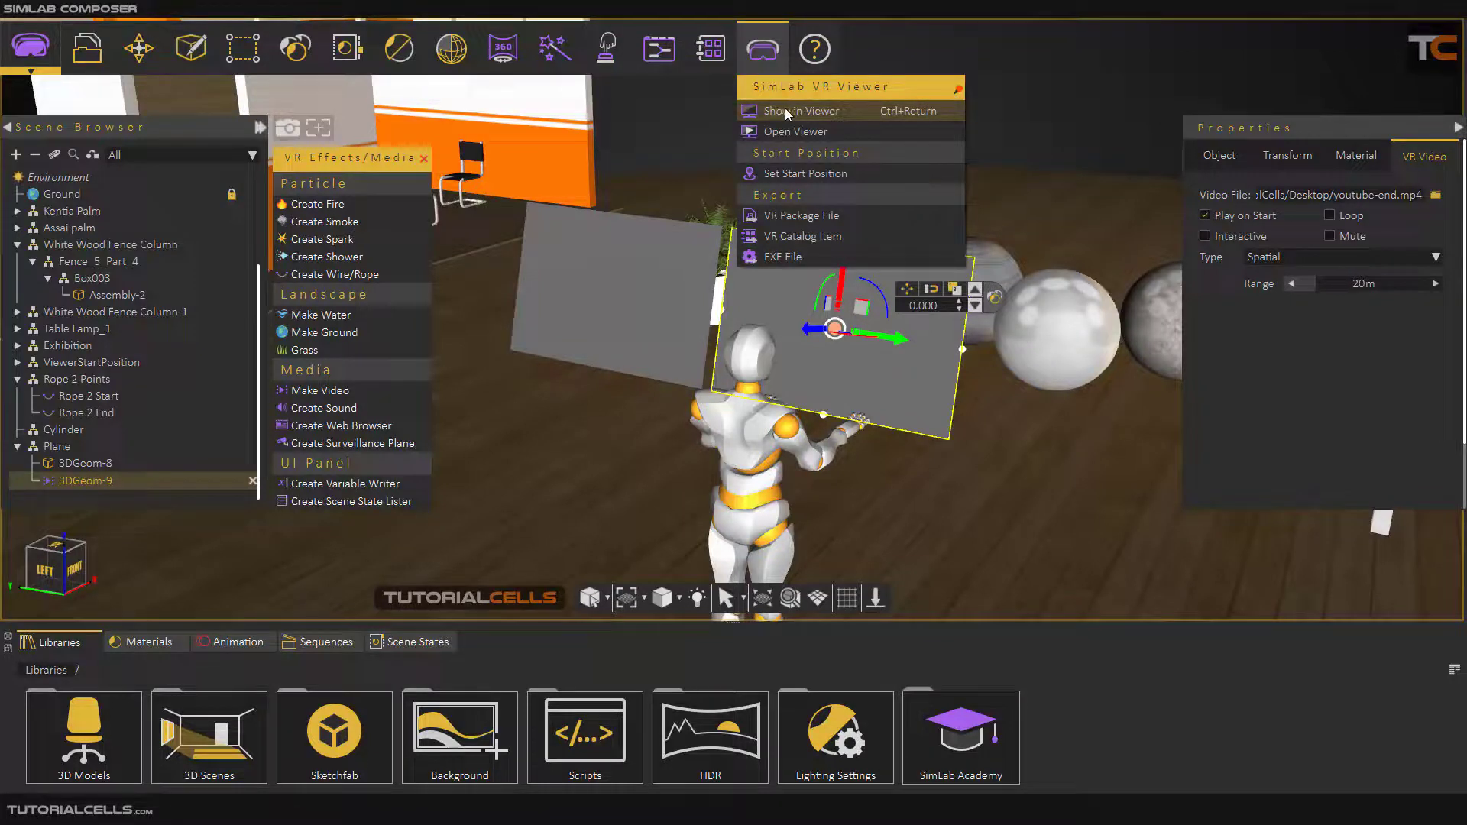
{"action": "left_click", "coordinate": [957, 92]}
{"action": "left_click_drag", "start_coordinate": [852, 104], "coordinate": [1114, 461]}
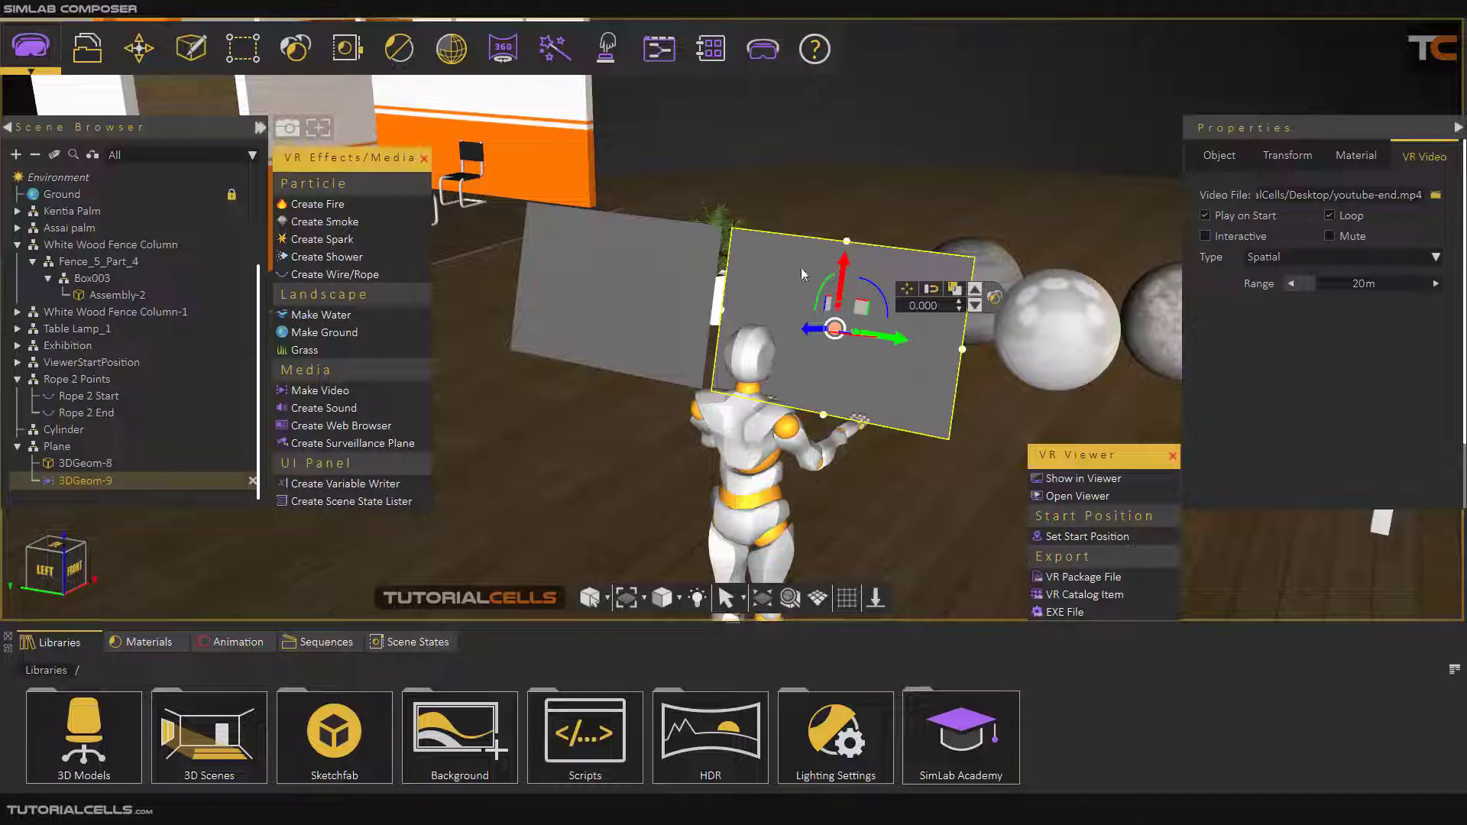
Enable Interactive and Loop for the plane's video, keeping its sound type as Spatial.
{"action": "left_click", "coordinate": [1245, 238]}
{"action": "left_click", "coordinate": [1272, 258]}
{"action": "left_click", "coordinate": [1273, 259]}
{"action": "scroll", "coordinate": [929, 416], "scroll_direction": "down", "scroll_amount": 3}
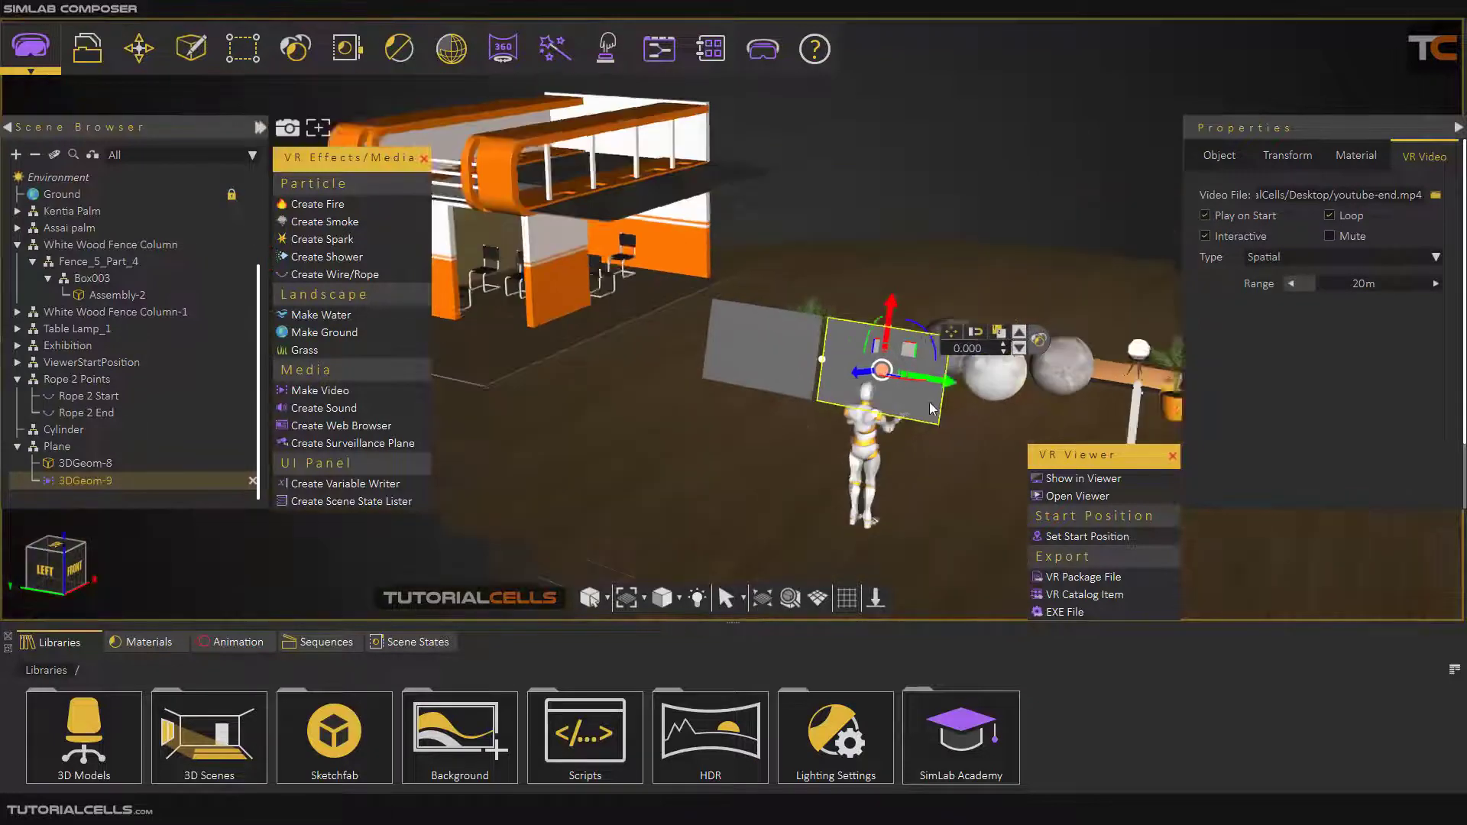
{"action": "scroll", "coordinate": [931, 409], "scroll_direction": "down", "scroll_amount": 2}
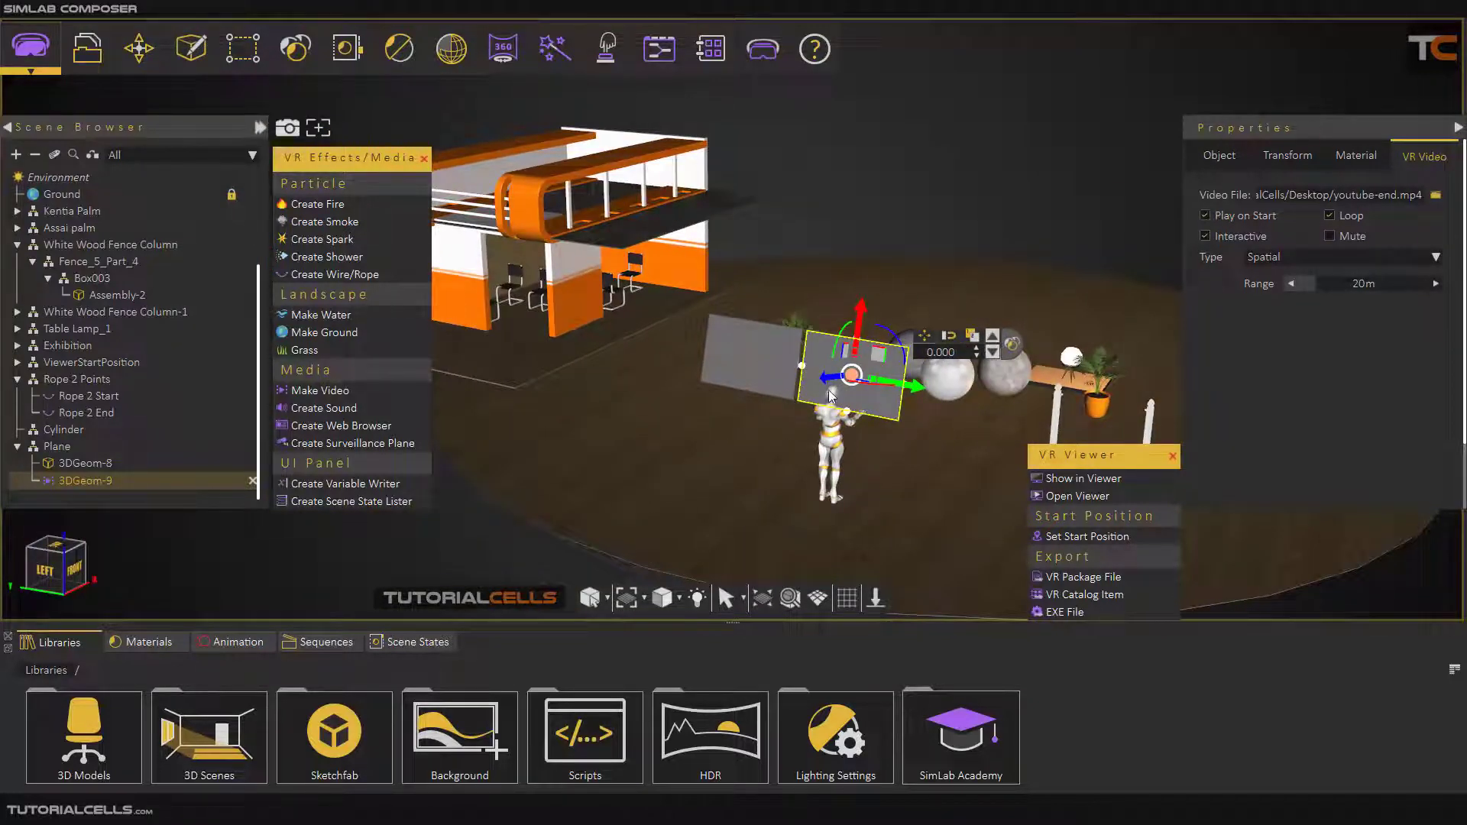
Set the spatial sound range of the plane's video to 2 m.
{"action": "left_click", "coordinate": [1363, 283]}
{"action": "type", "text": "2"}
{"action": "key", "text": "Return"}
{"action": "scroll", "coordinate": [869, 414], "scroll_direction": "up", "scroll_amount": 3}
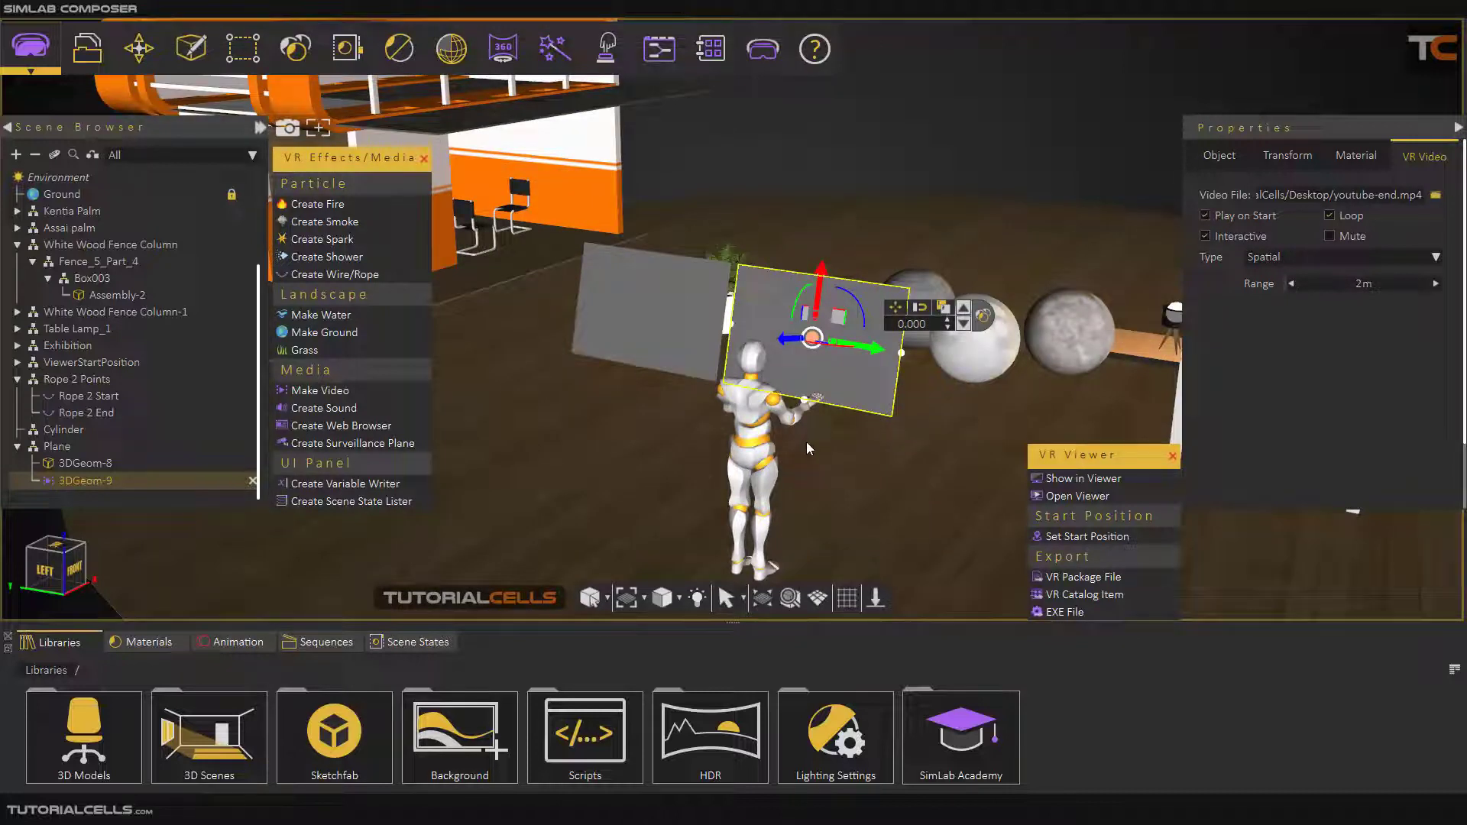
Try the Constant sound type for the plane's video and return it to Spatial.
{"action": "left_click", "coordinate": [1330, 258]}
{"action": "left_click", "coordinate": [1319, 278]}
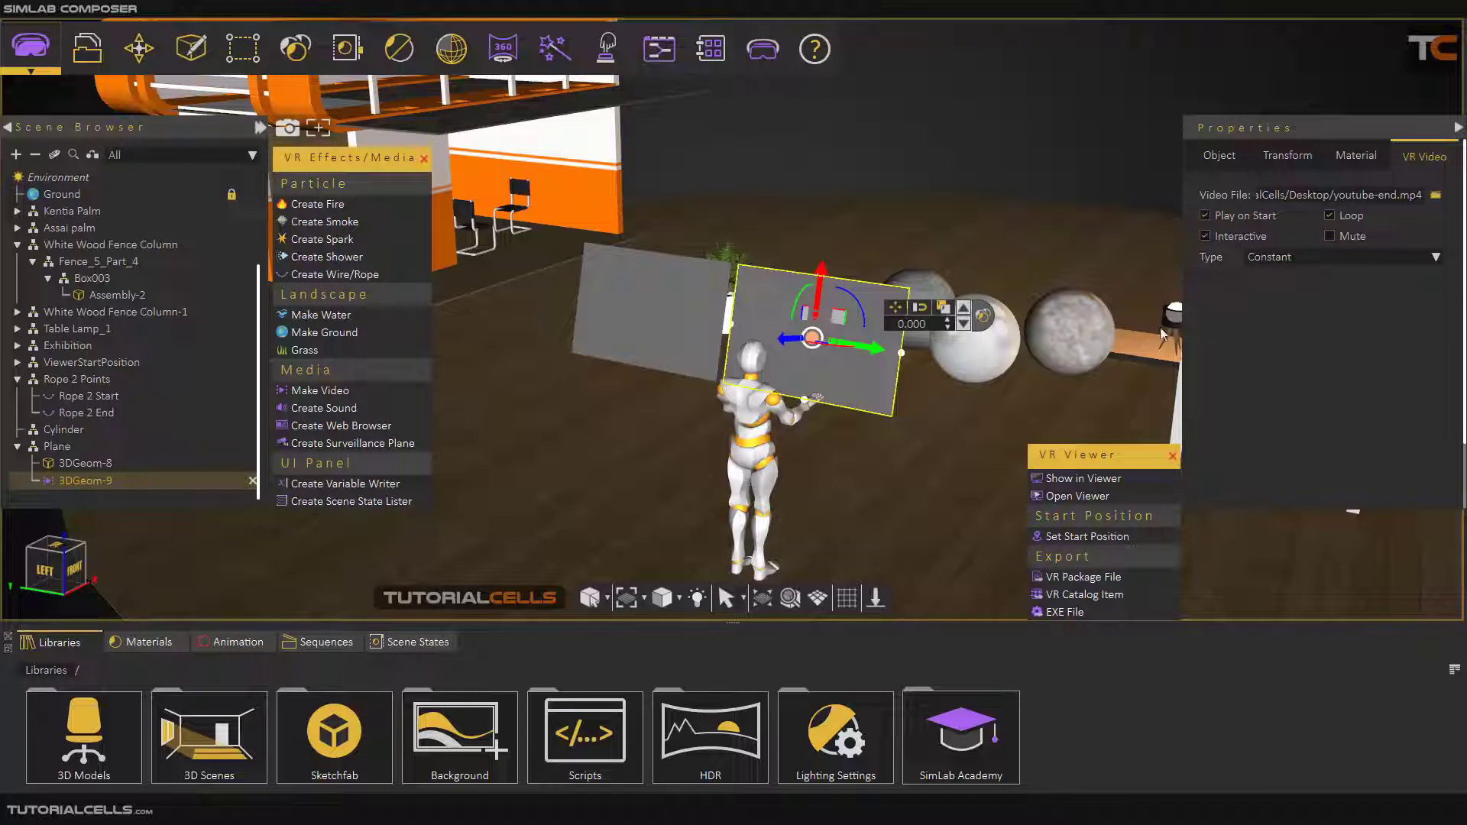
{"action": "left_click", "coordinate": [1296, 260]}
{"action": "left_click", "coordinate": [1298, 244]}
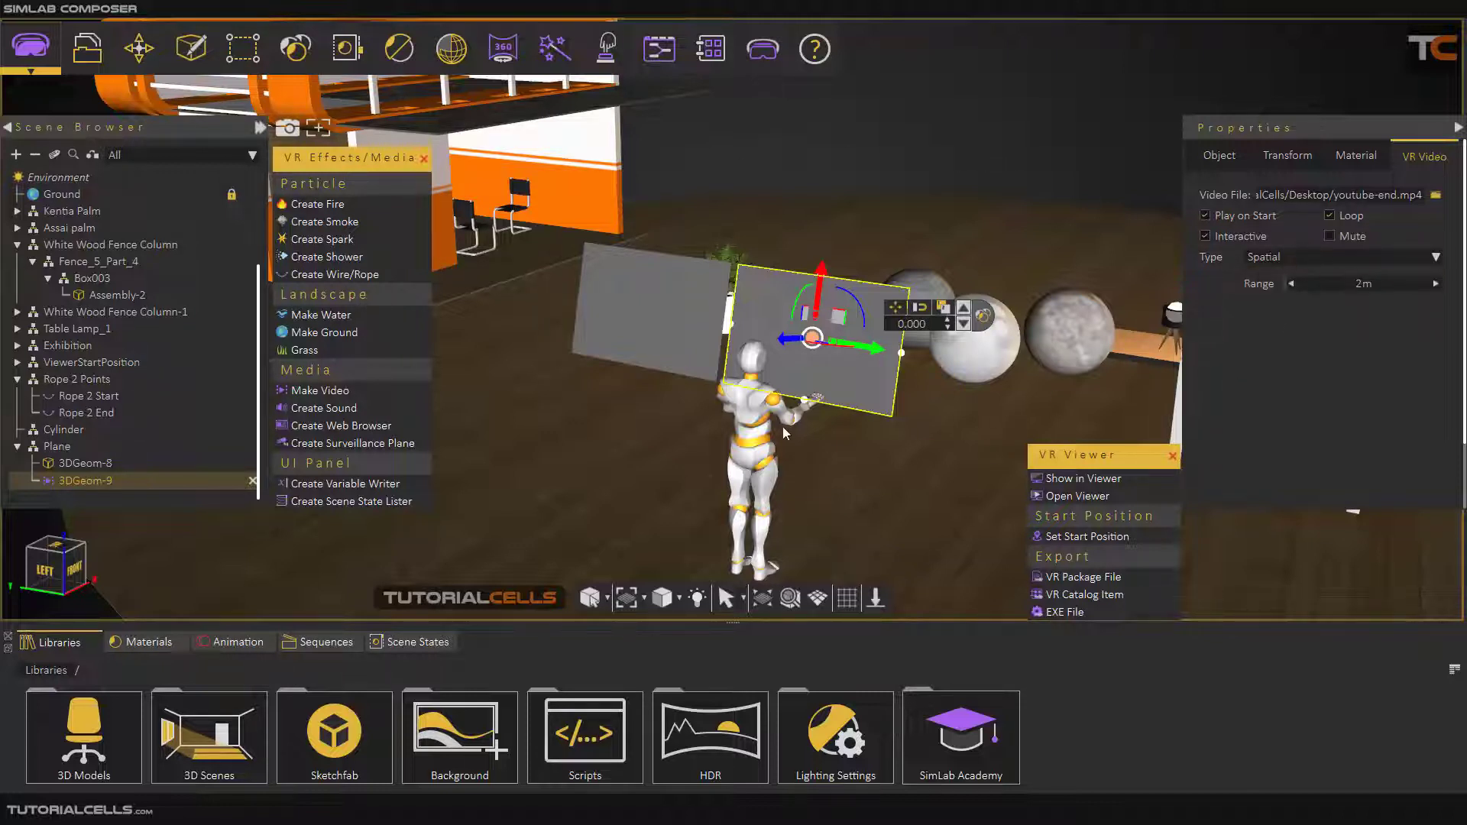
Show the scene in the VR viewer using Desktop mode.
{"action": "scroll", "coordinate": [785, 432], "scroll_direction": "down", "scroll_amount": 5}
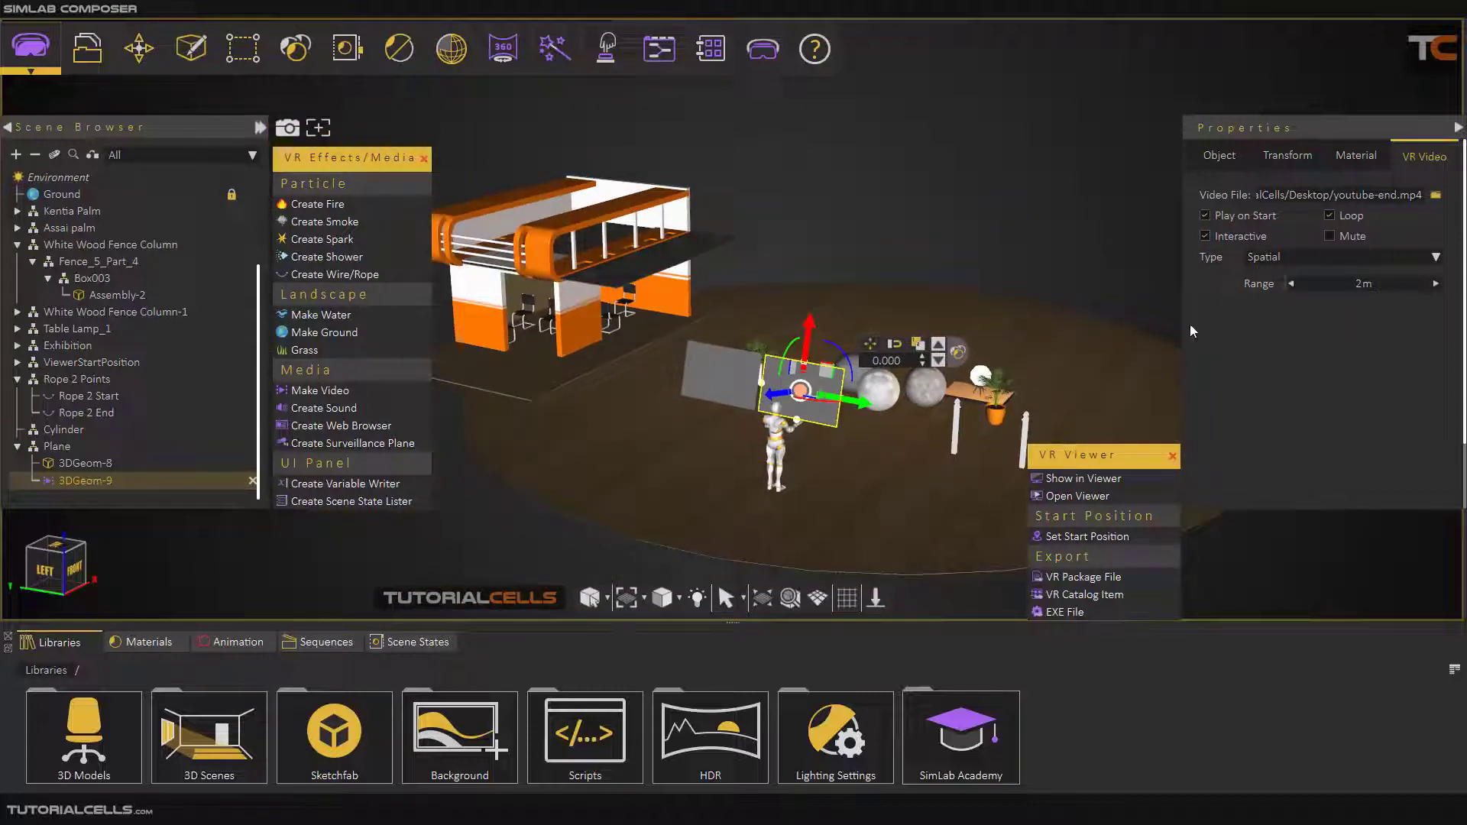
{"action": "scroll", "coordinate": [837, 413], "scroll_direction": "up", "scroll_amount": 5}
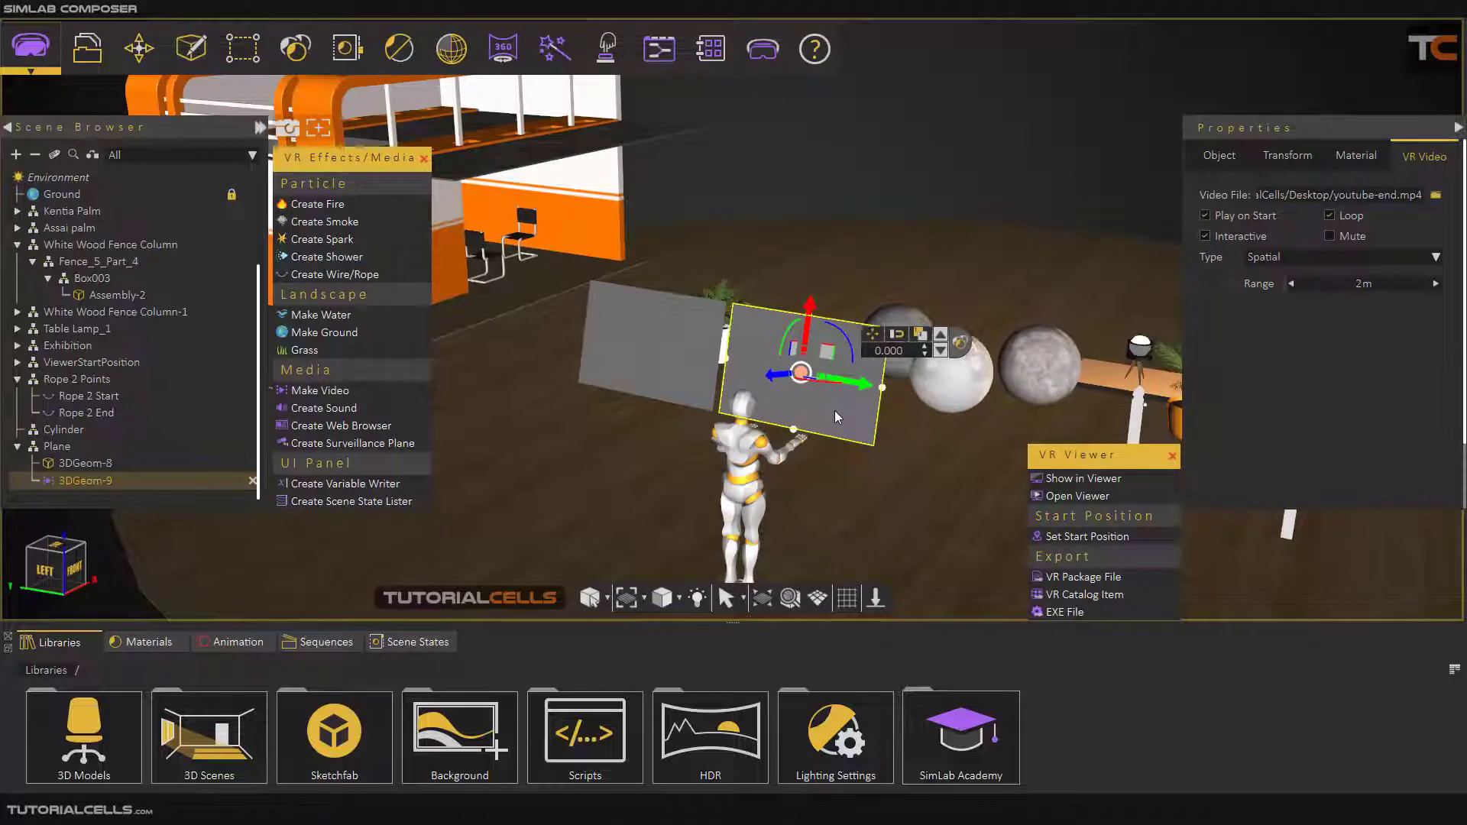
{"action": "middle_click_drag", "start_coordinate": [835, 411], "coordinate": [823, 371]}
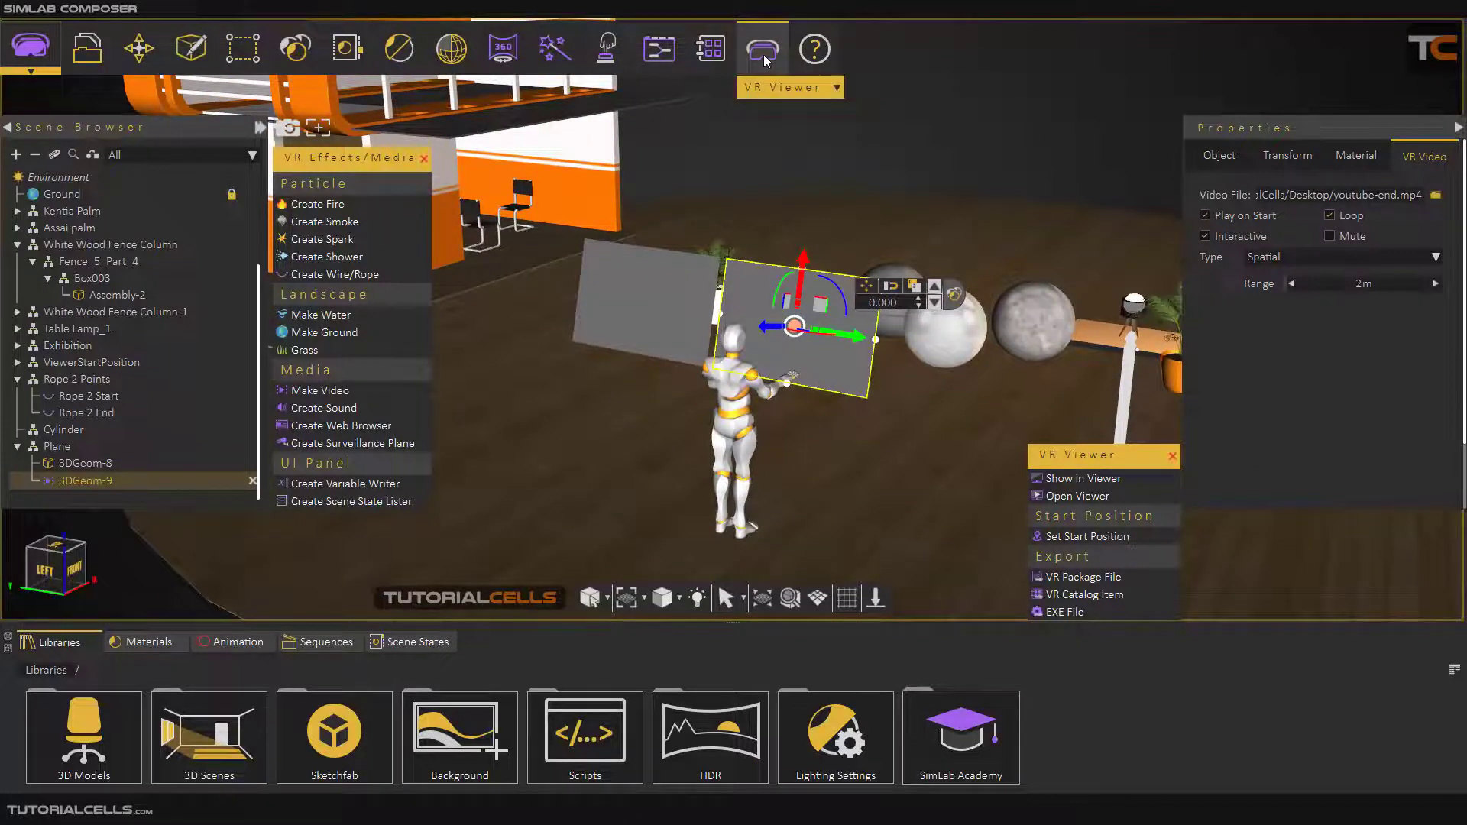
{"action": "left_click", "coordinate": [1077, 479]}
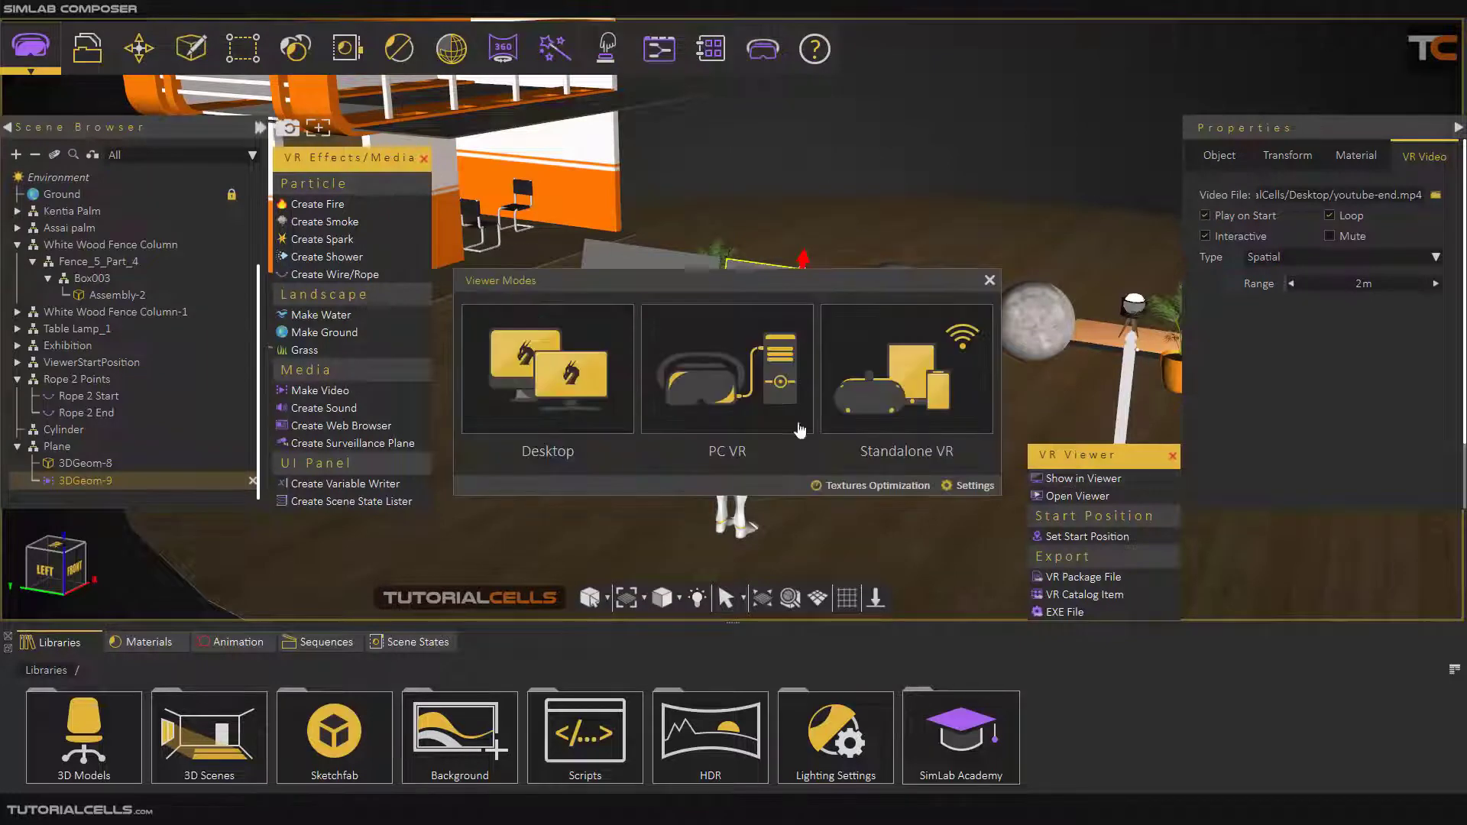
{"action": "left_click", "coordinate": [484, 357]}
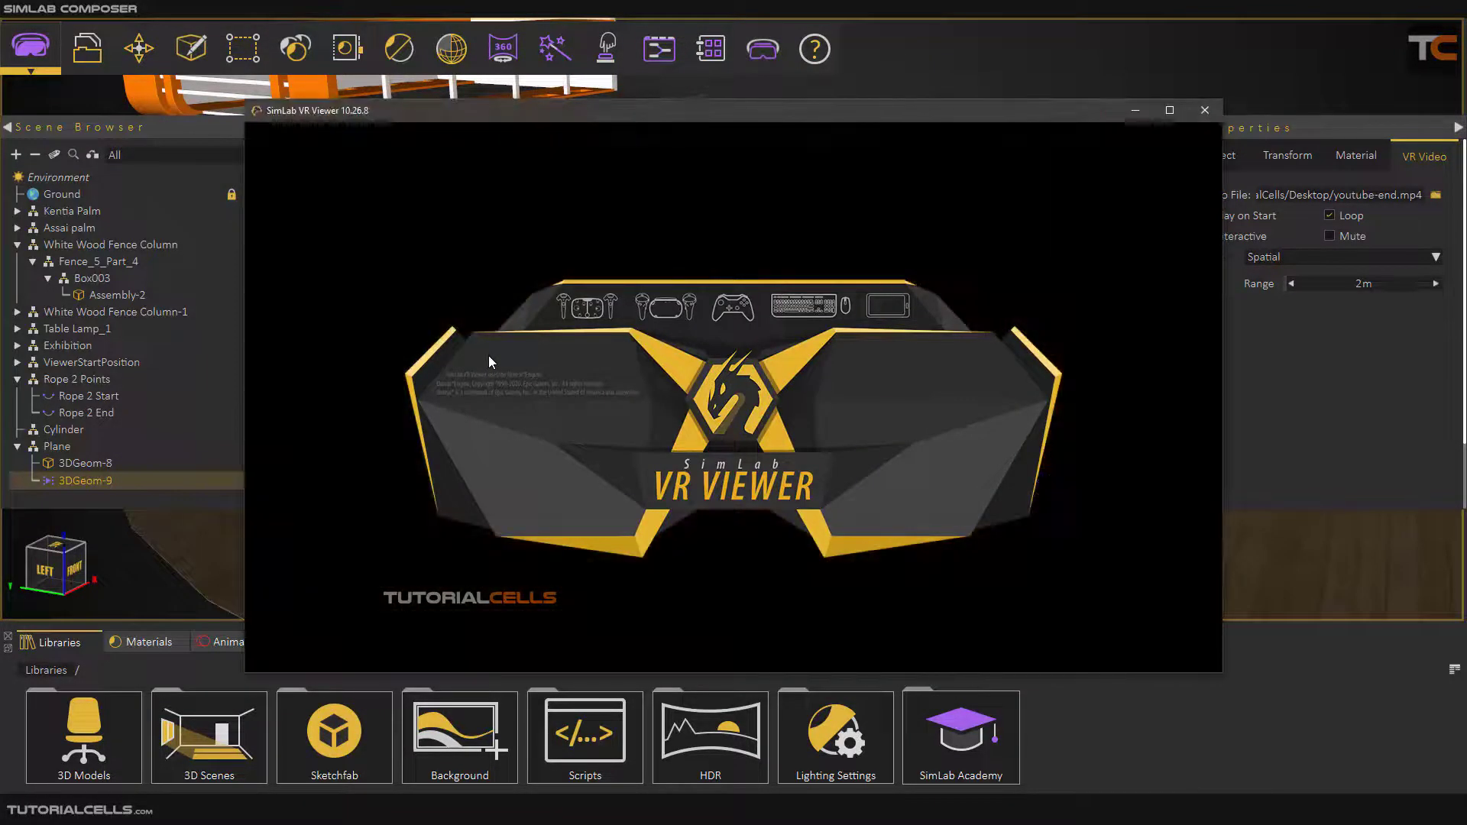
Walk toward and away from the video plane to check its playback and orientation, and exit the viewer without saving the scene.
{"action": "key", "text": "w"}
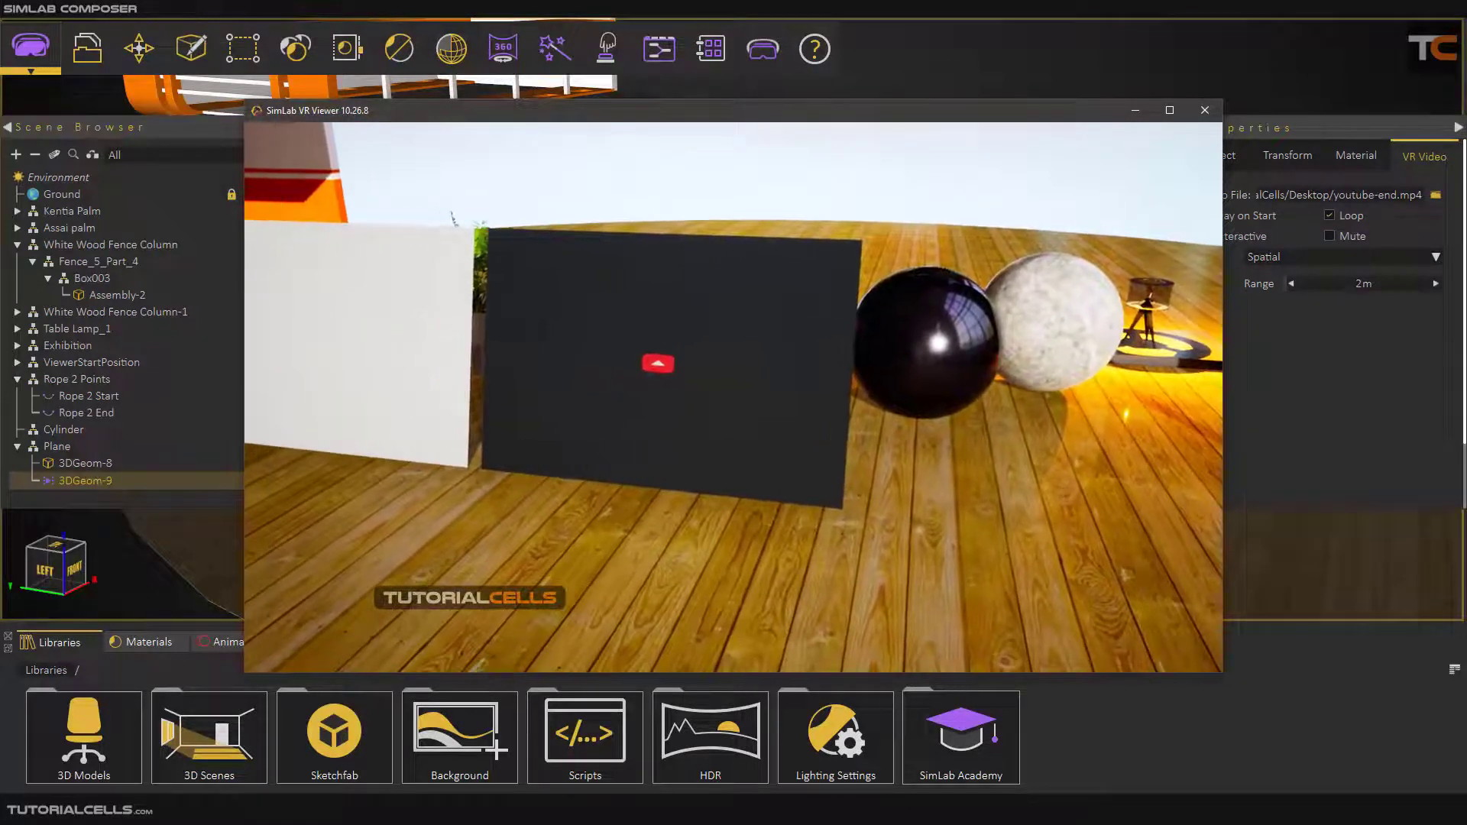
{"action": "key", "text": "w"}
{"action": "key", "text": "s"}
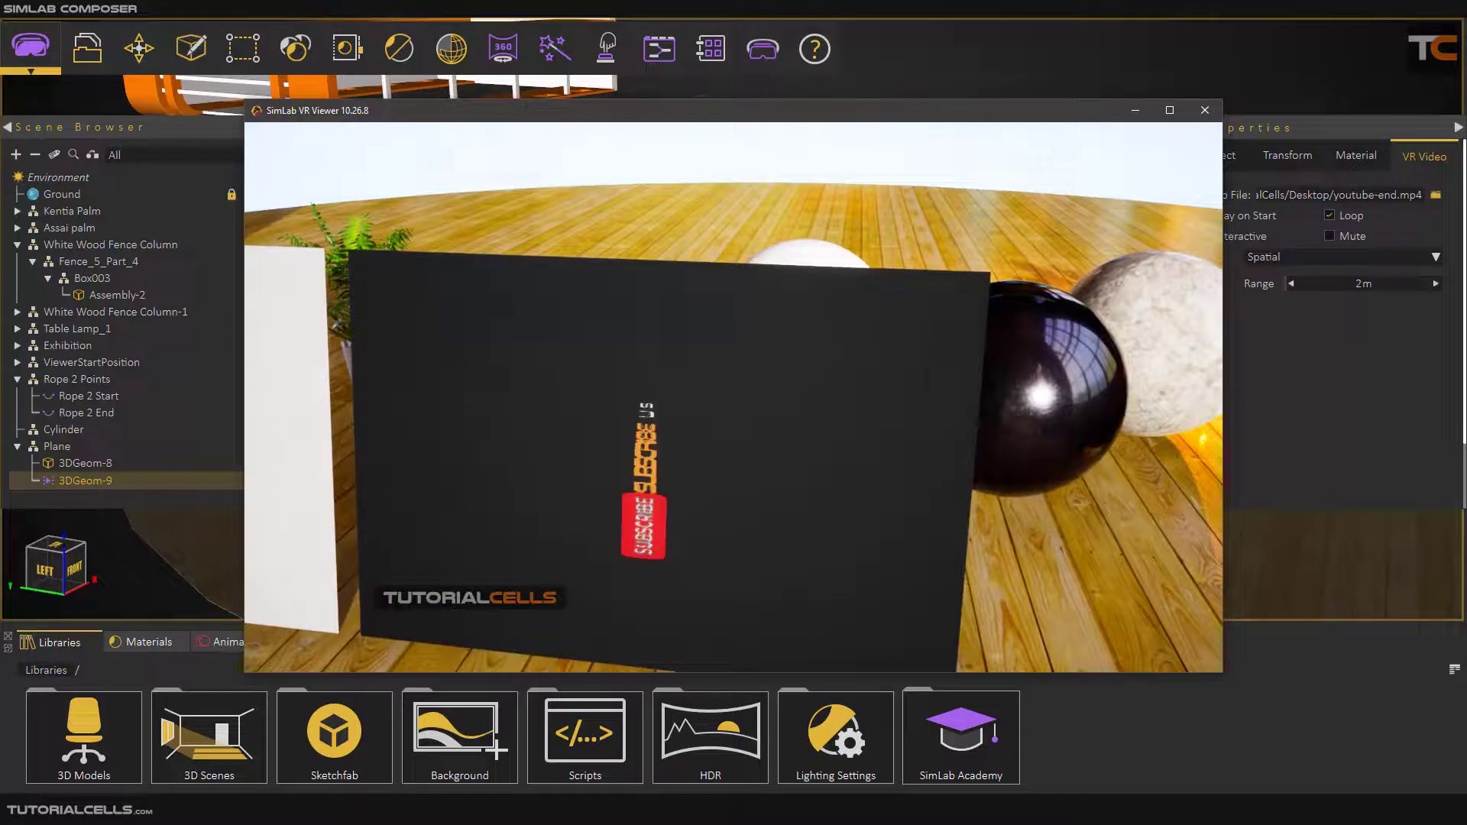
{"action": "key", "text": "a"}
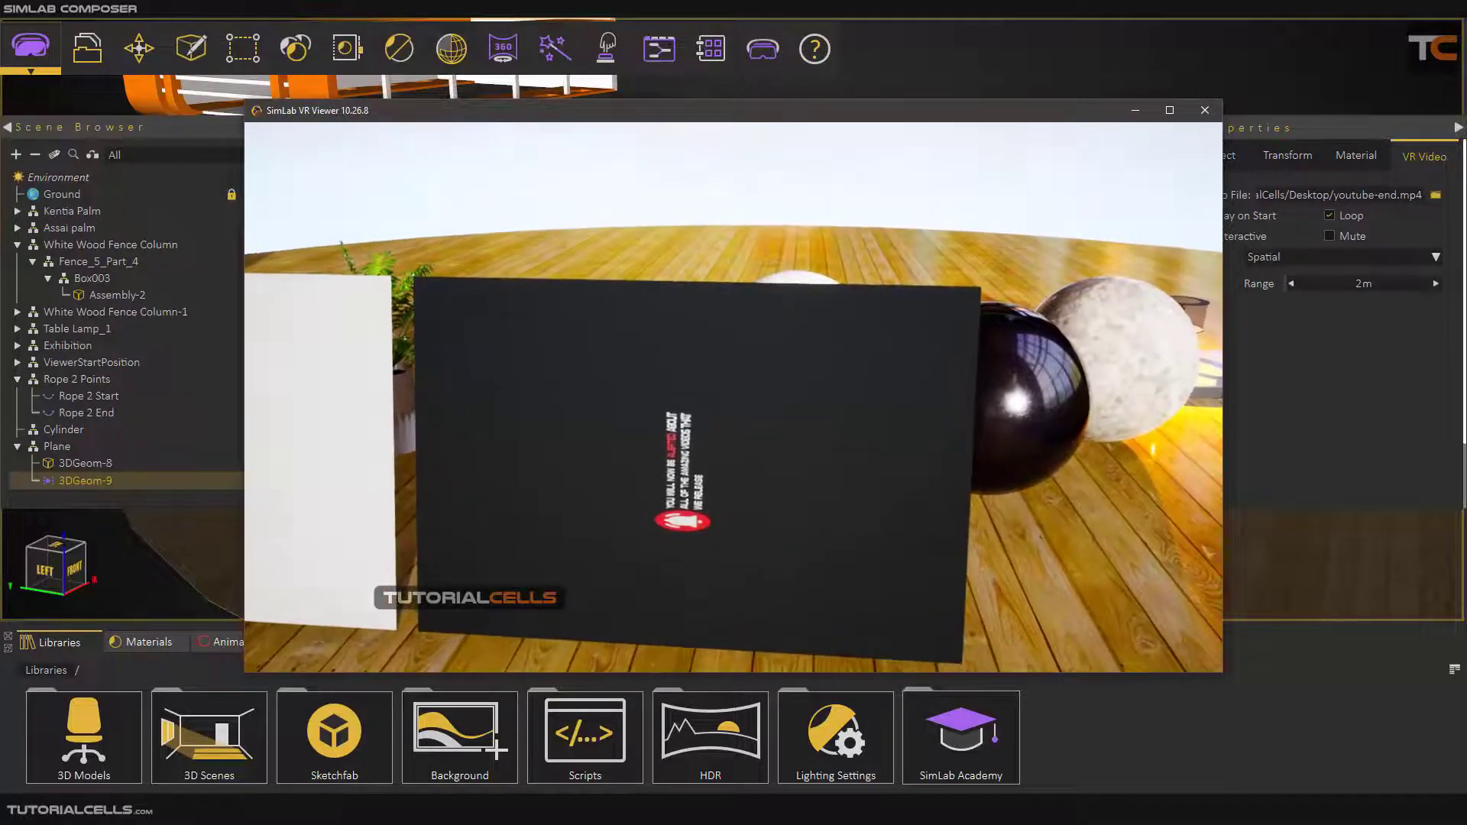
{"action": "key", "text": "s"}
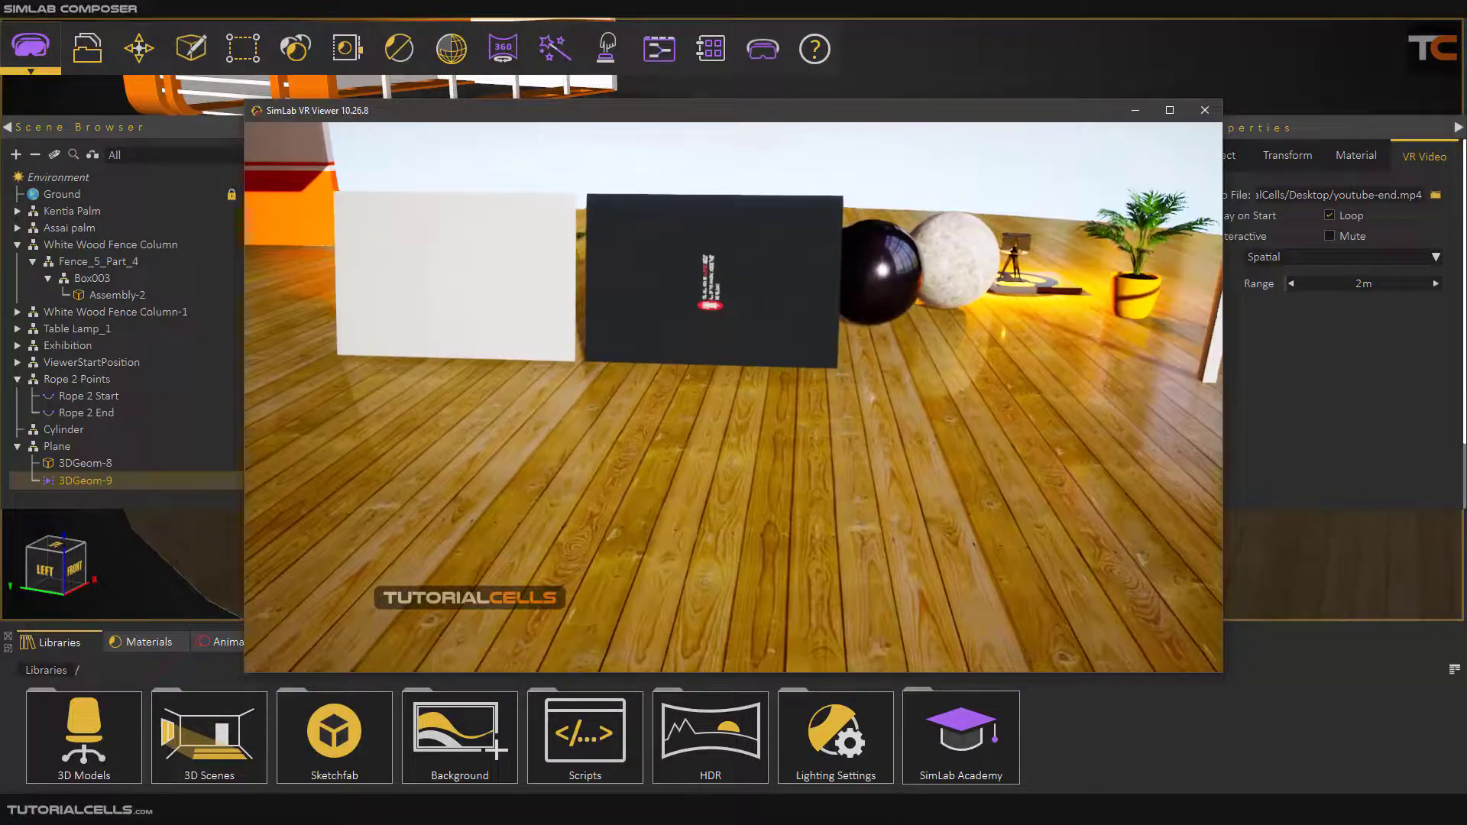
{"action": "key", "text": "s"}
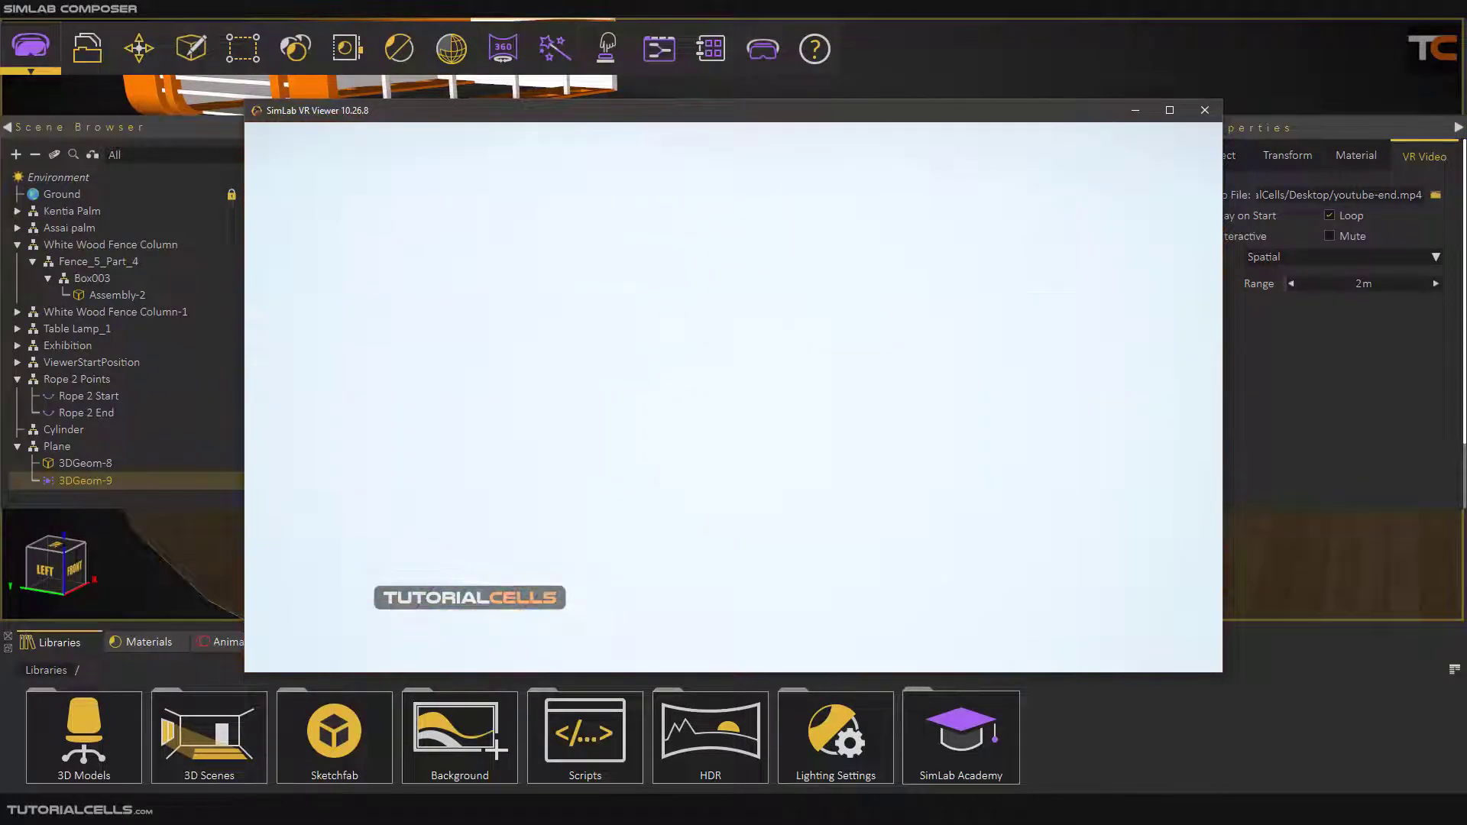
{"action": "key", "text": "s"}
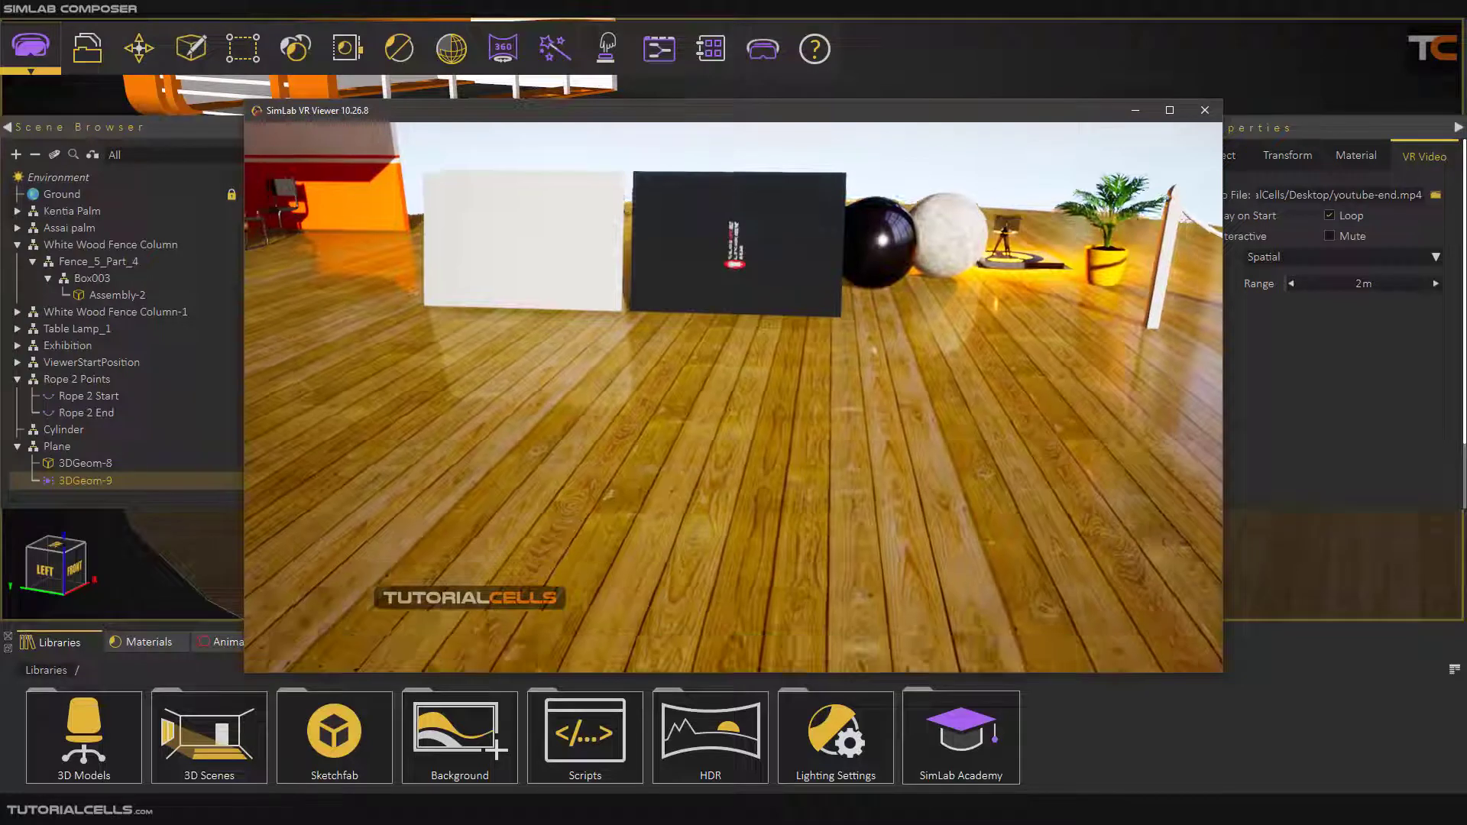
{"action": "key", "text": "s"}
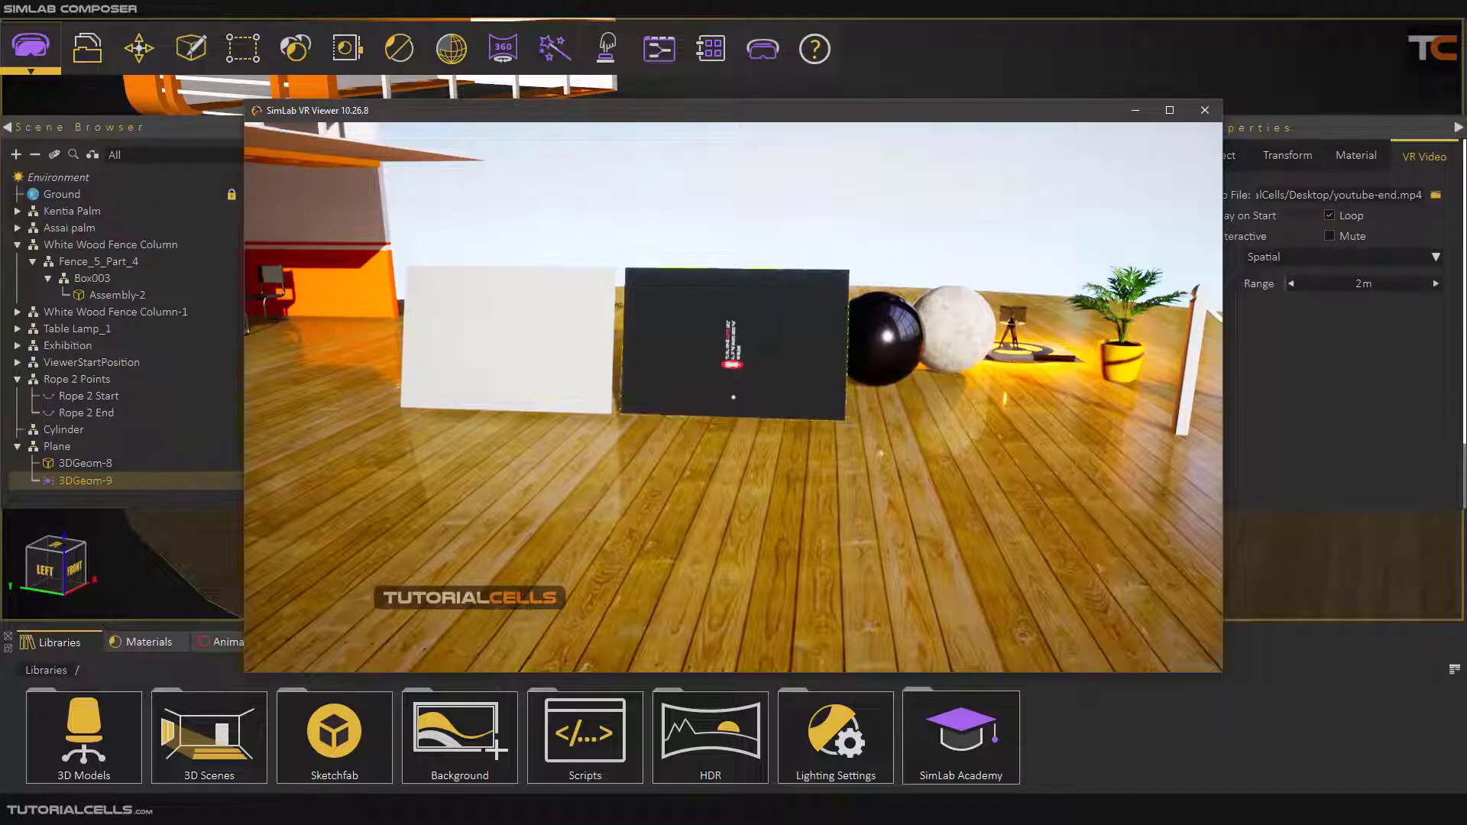
{"action": "key", "text": "w"}
{"action": "key", "text": "w"}
{"action": "key", "text": "s"}
{"action": "key", "text": "s"}
{"action": "key", "text": "w"}
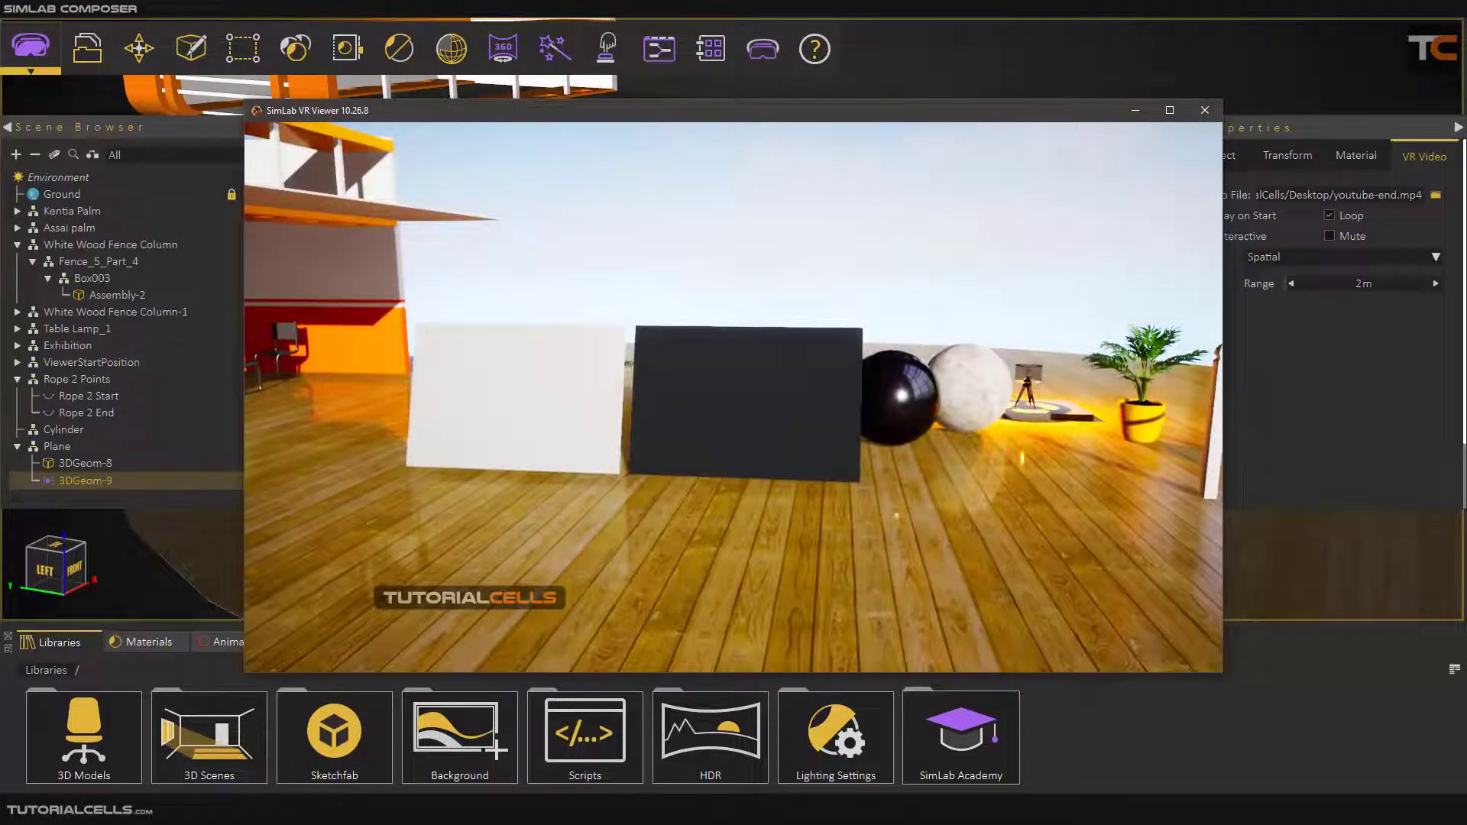
{"action": "key", "text": "Escape"}
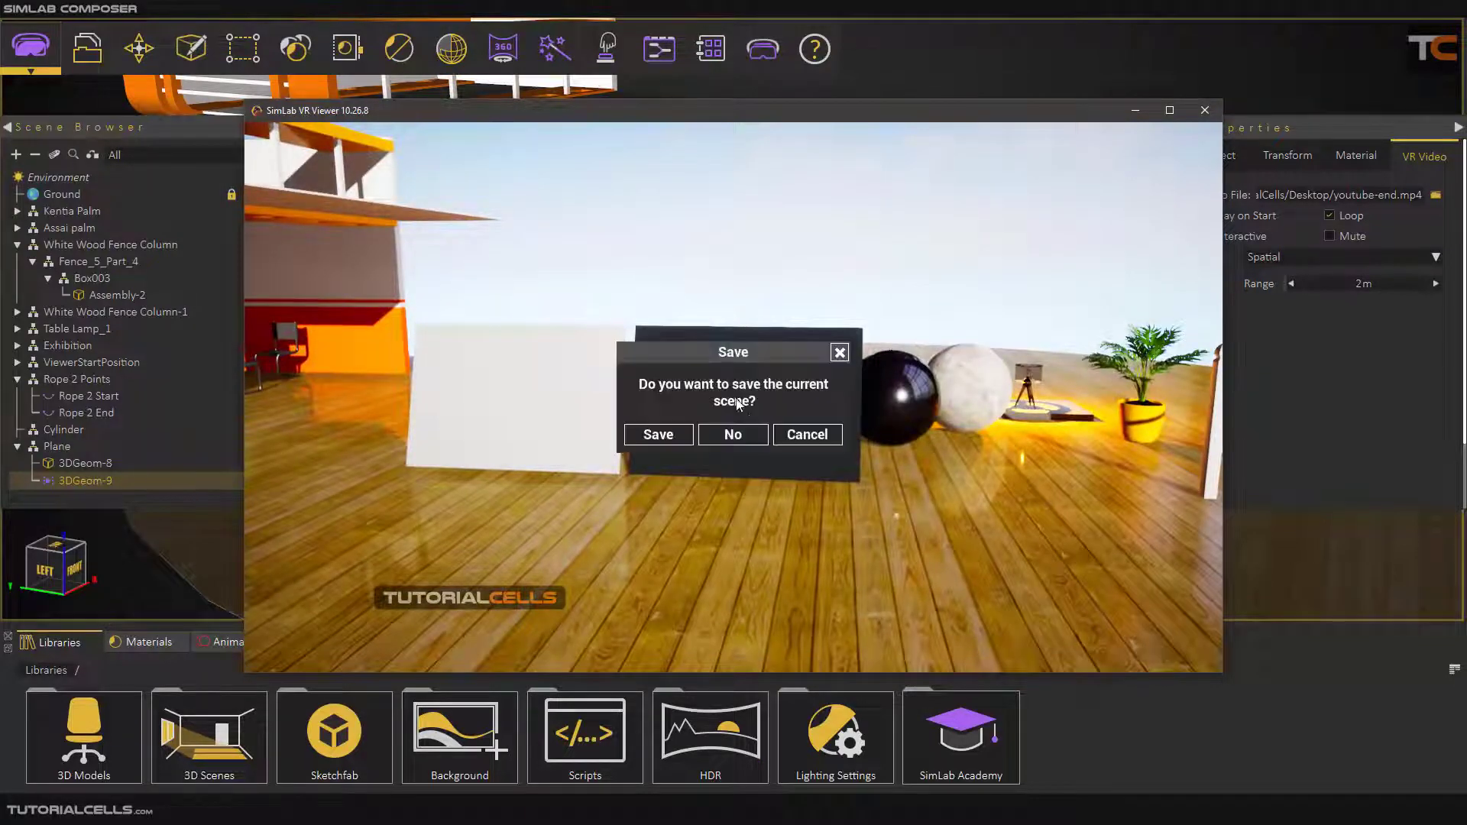
{"action": "left_click", "coordinate": [749, 436]}
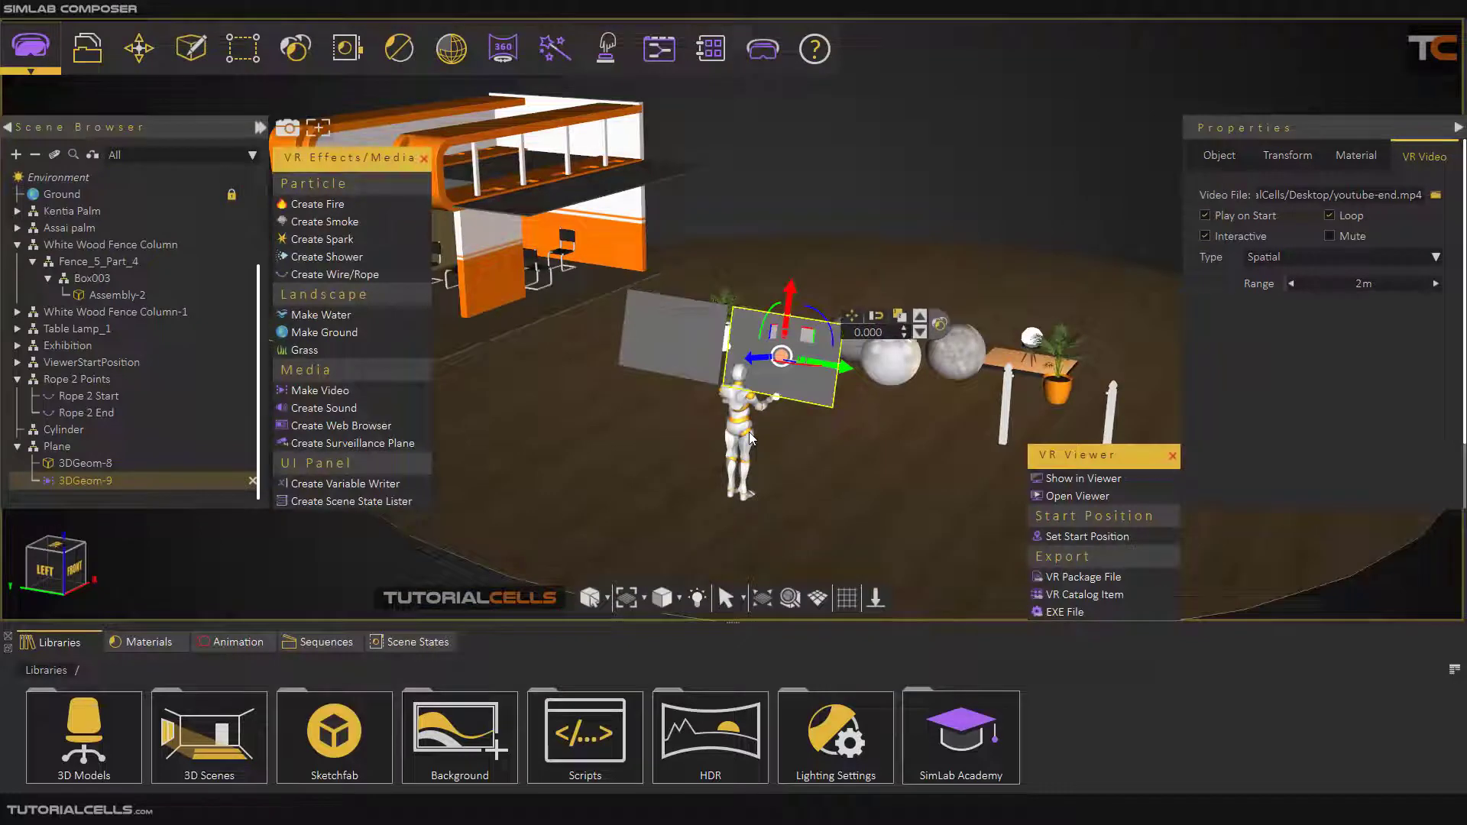
Scale up the round wooden floor 3DGeom-7 uniformly by a factor of about 1.477.
{"action": "left_click", "coordinate": [778, 466]}
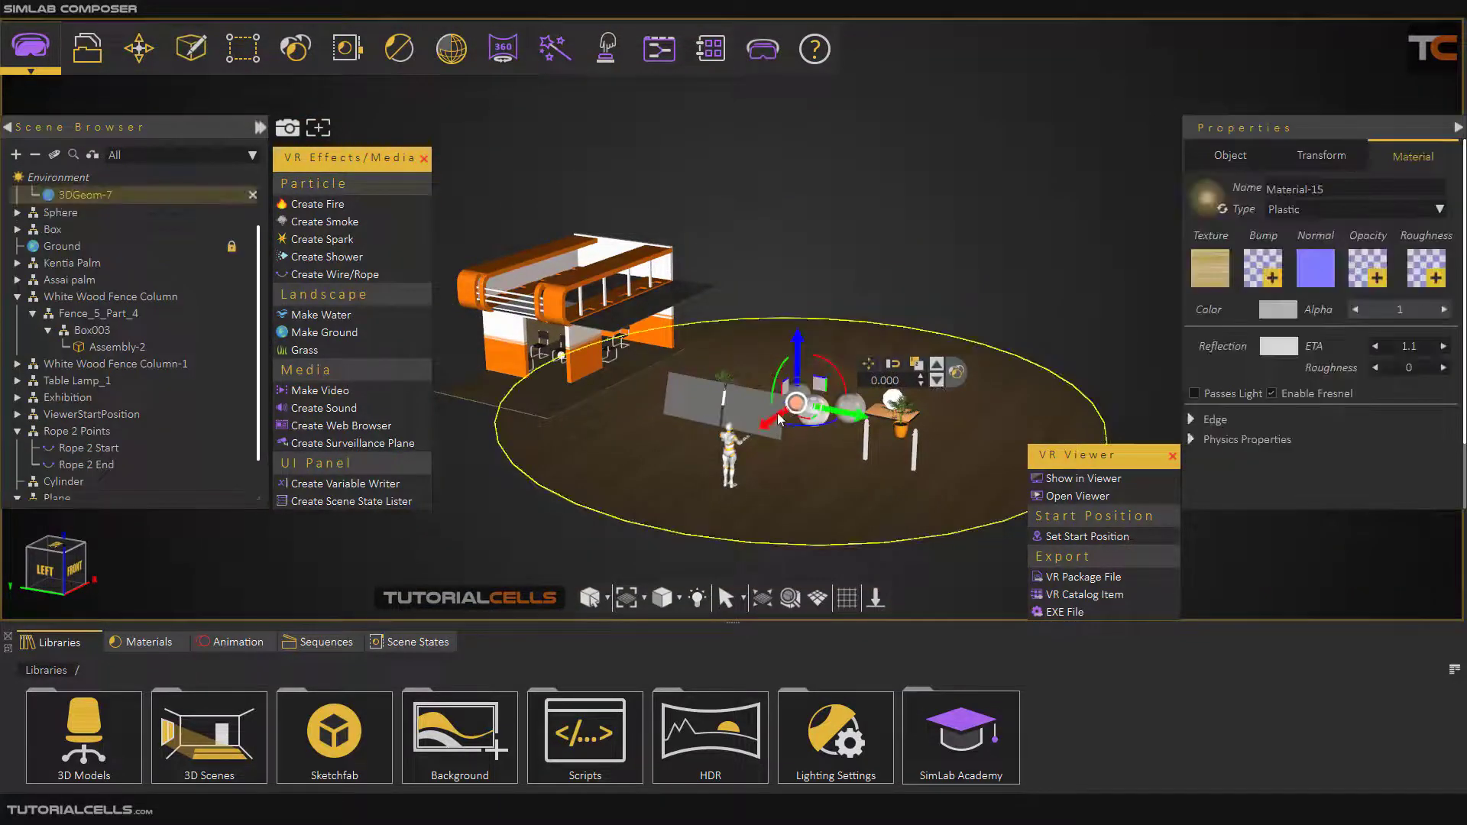
{"action": "middle_click_drag", "start_coordinate": [796, 412], "coordinate": [830, 352]}
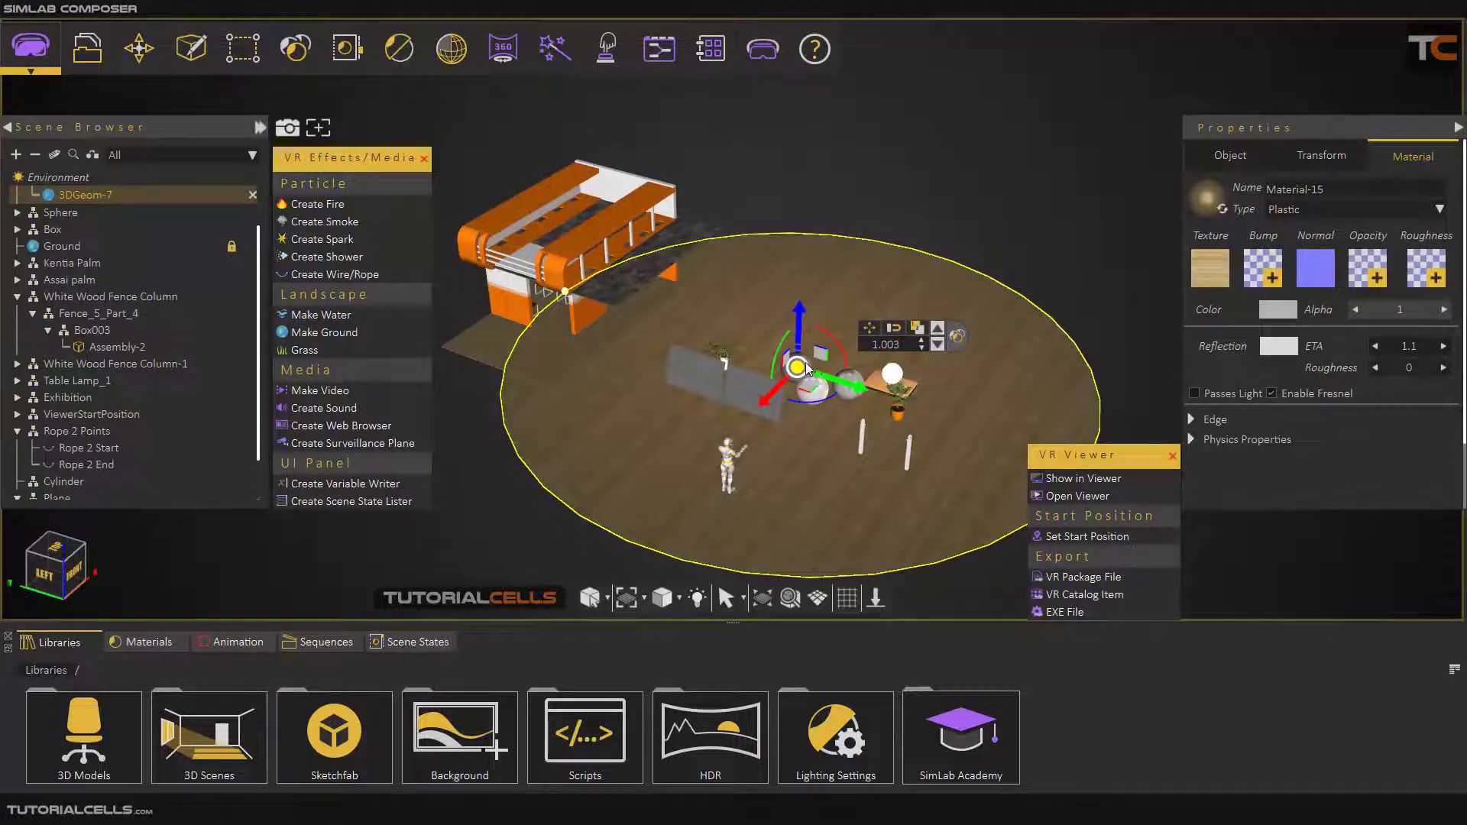
{"action": "scroll", "coordinate": [749, 399], "scroll_direction": "up", "scroll_amount": 5}
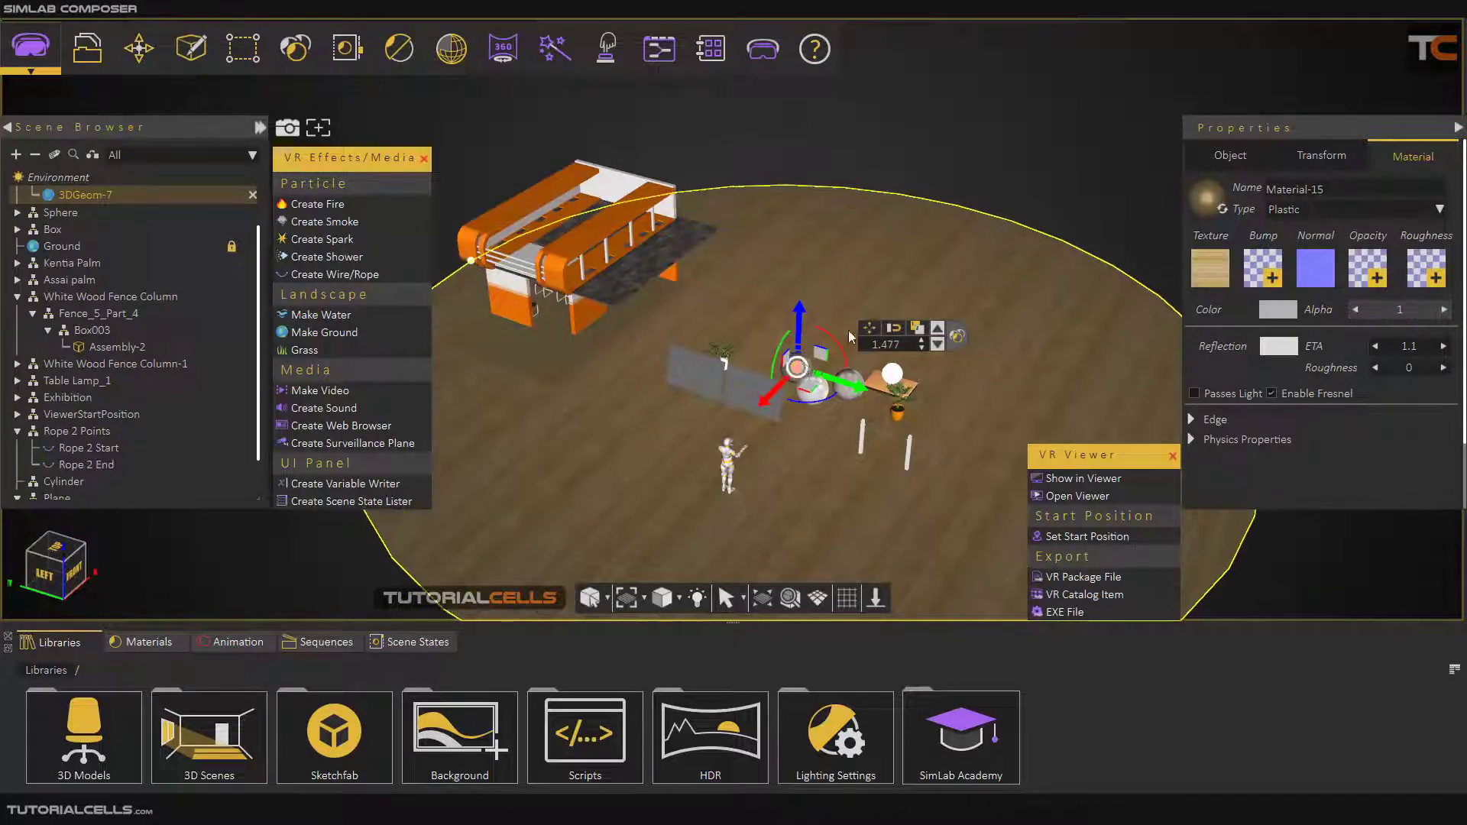
Set the video plane 3DGeom-9's global Y rotation to 0 so it lies flat.
{"action": "scroll", "coordinate": [760, 386], "scroll_direction": "up", "scroll_amount": 5}
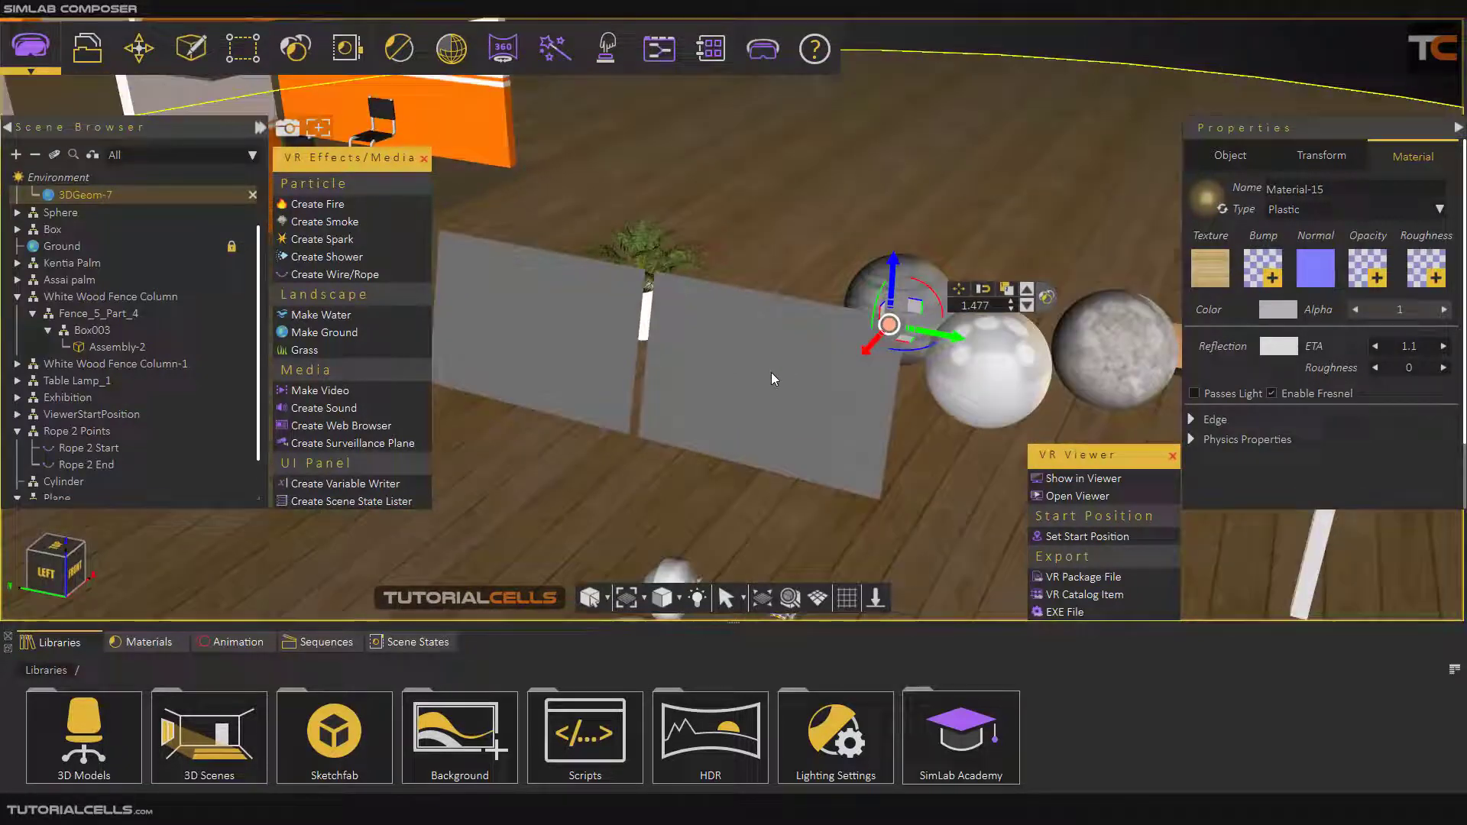
{"action": "left_click", "coordinate": [772, 376]}
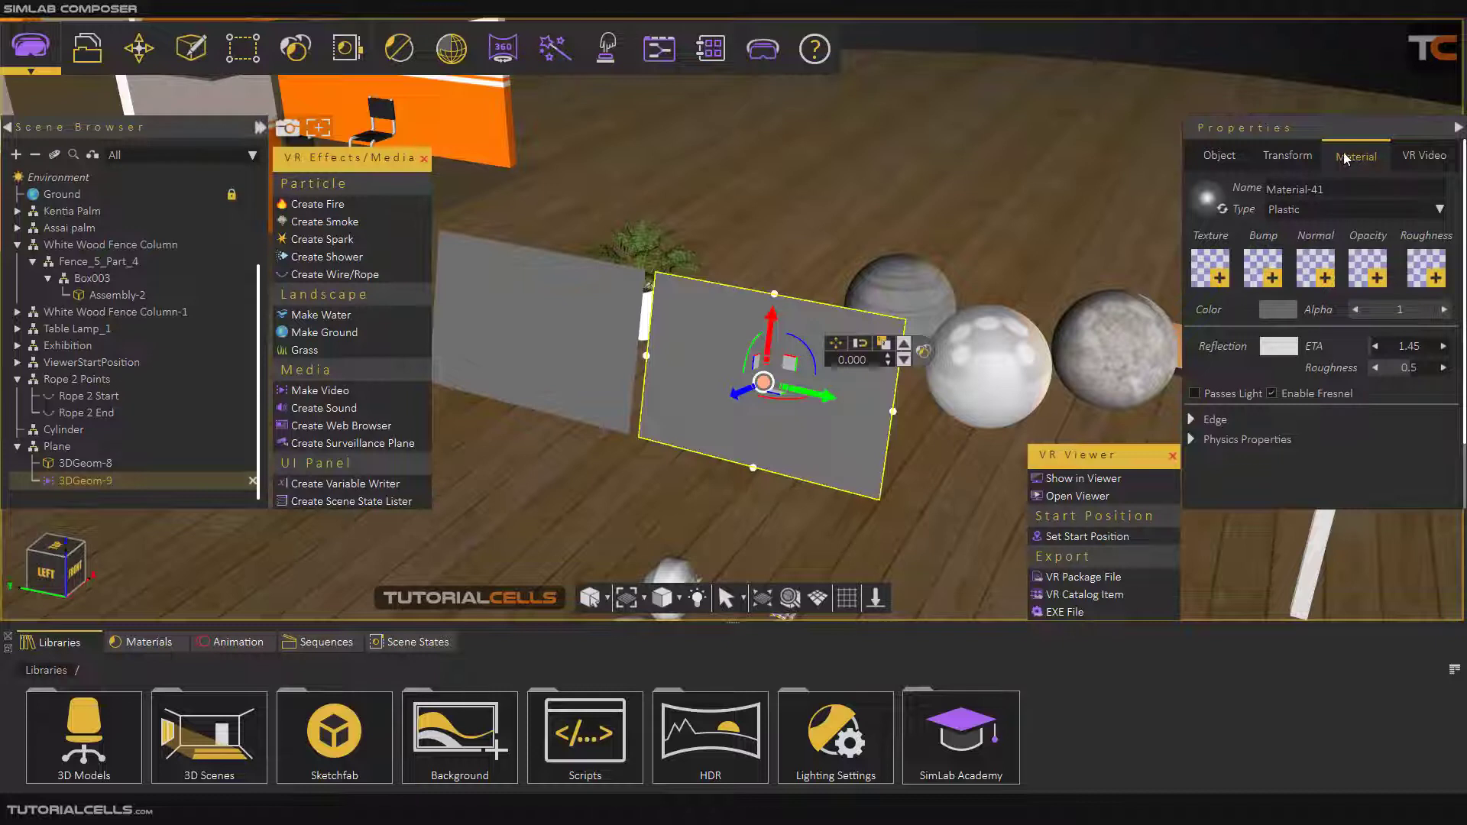
{"action": "left_click", "coordinate": [1288, 155]}
{"action": "triple_click", "coordinate": [1324, 247]}
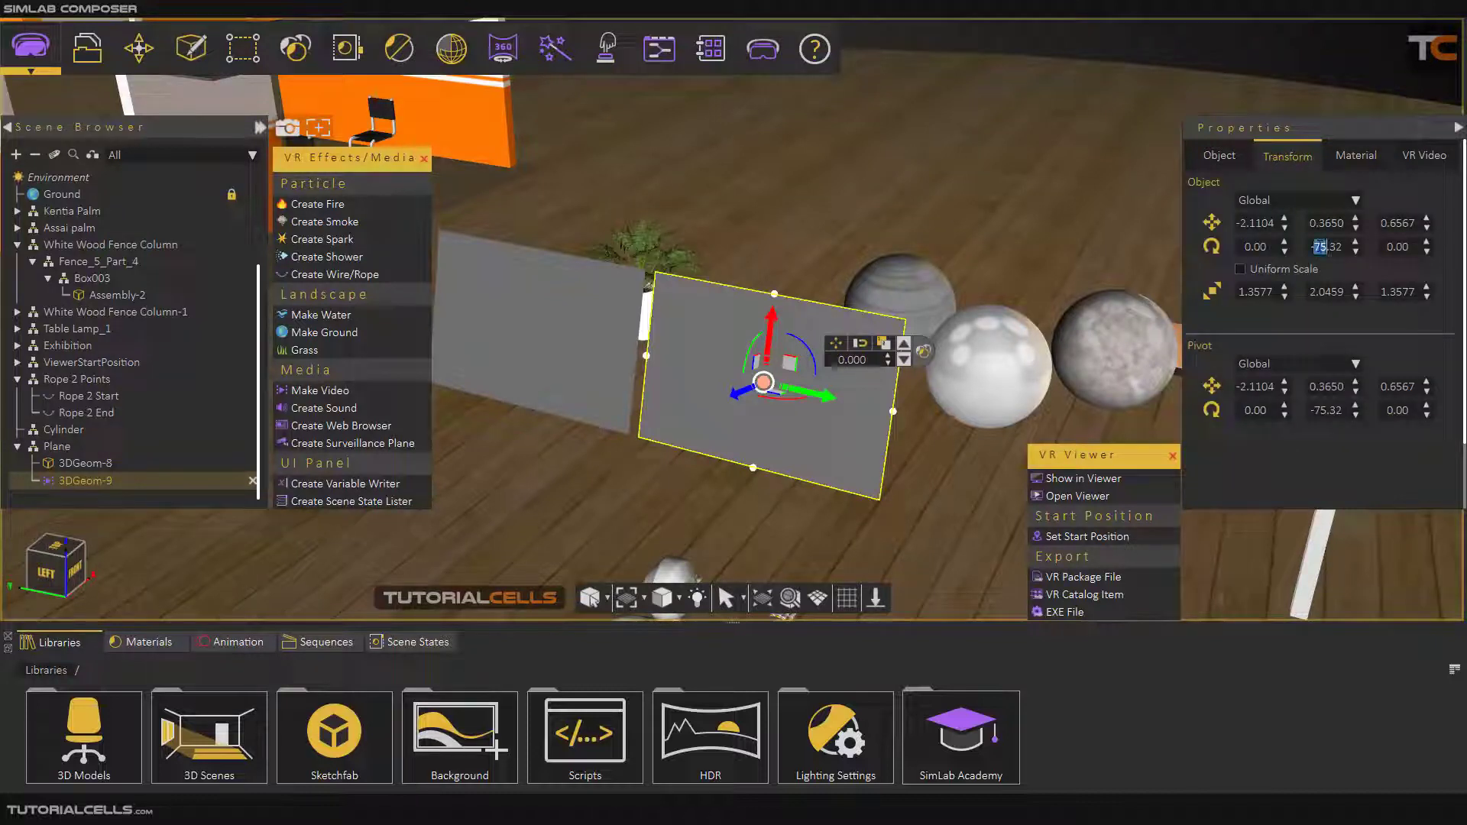
{"action": "type", "text": "0"}
{"action": "key", "text": "Return"}
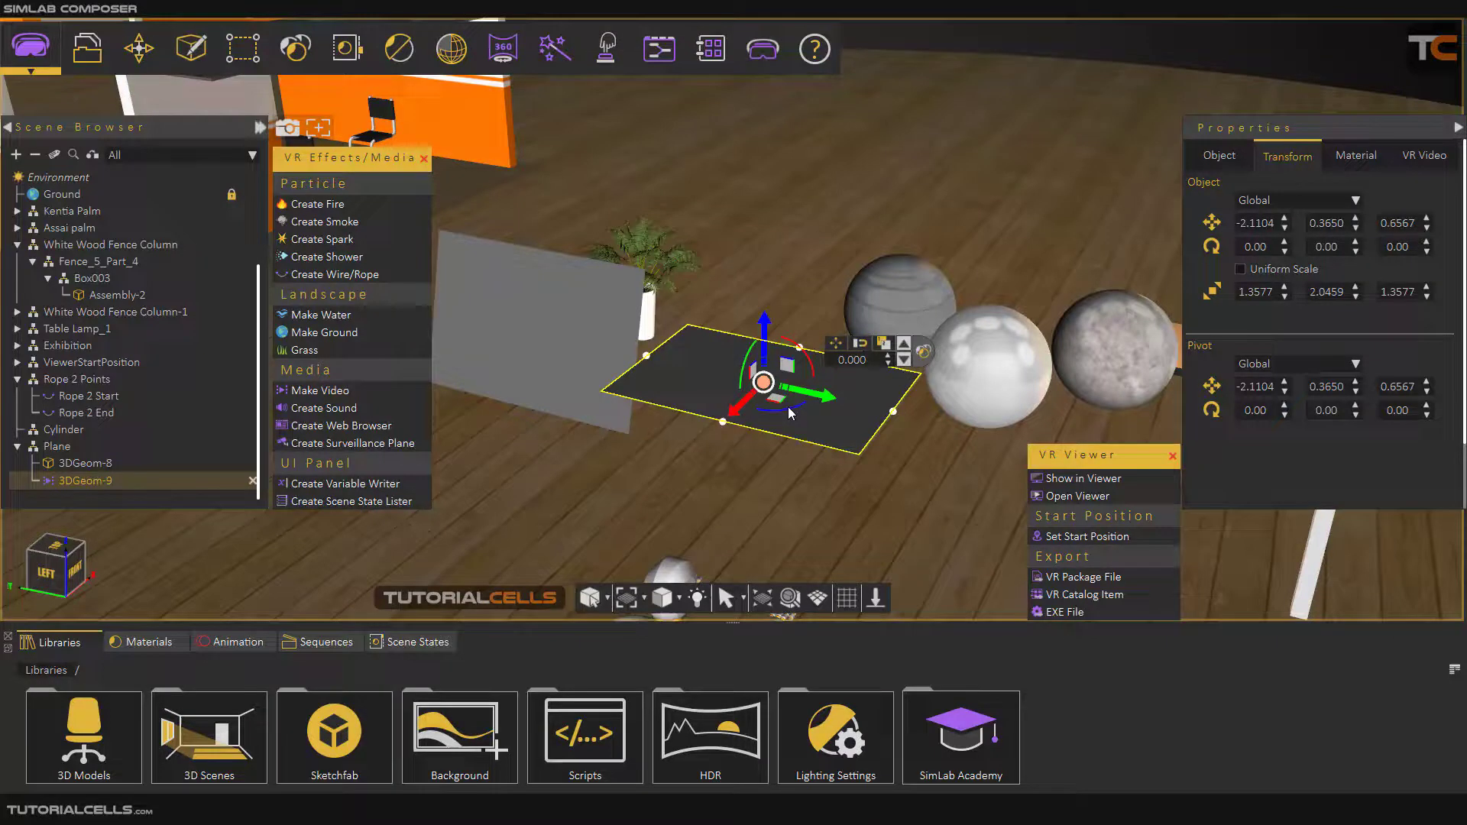
Rotate the flat video plane about its vertical axis and delete the accidental duplicate 3DGeom-1.
{"action": "left_click_drag", "start_coordinate": [791, 413], "coordinate": [673, 394], "text": "shift"}
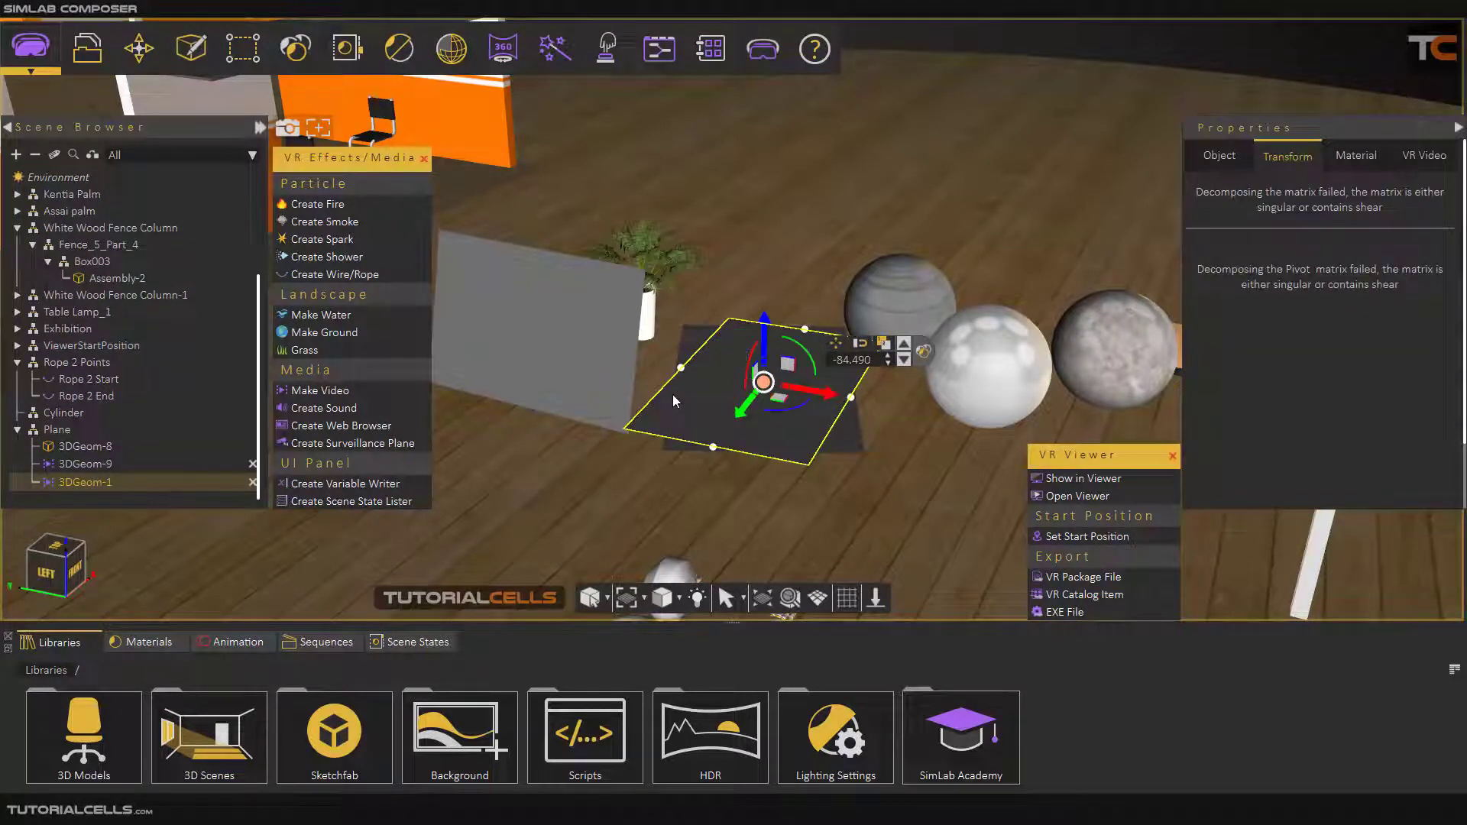
{"action": "key", "text": "Delete"}
{"action": "left_click", "coordinate": [673, 394]}
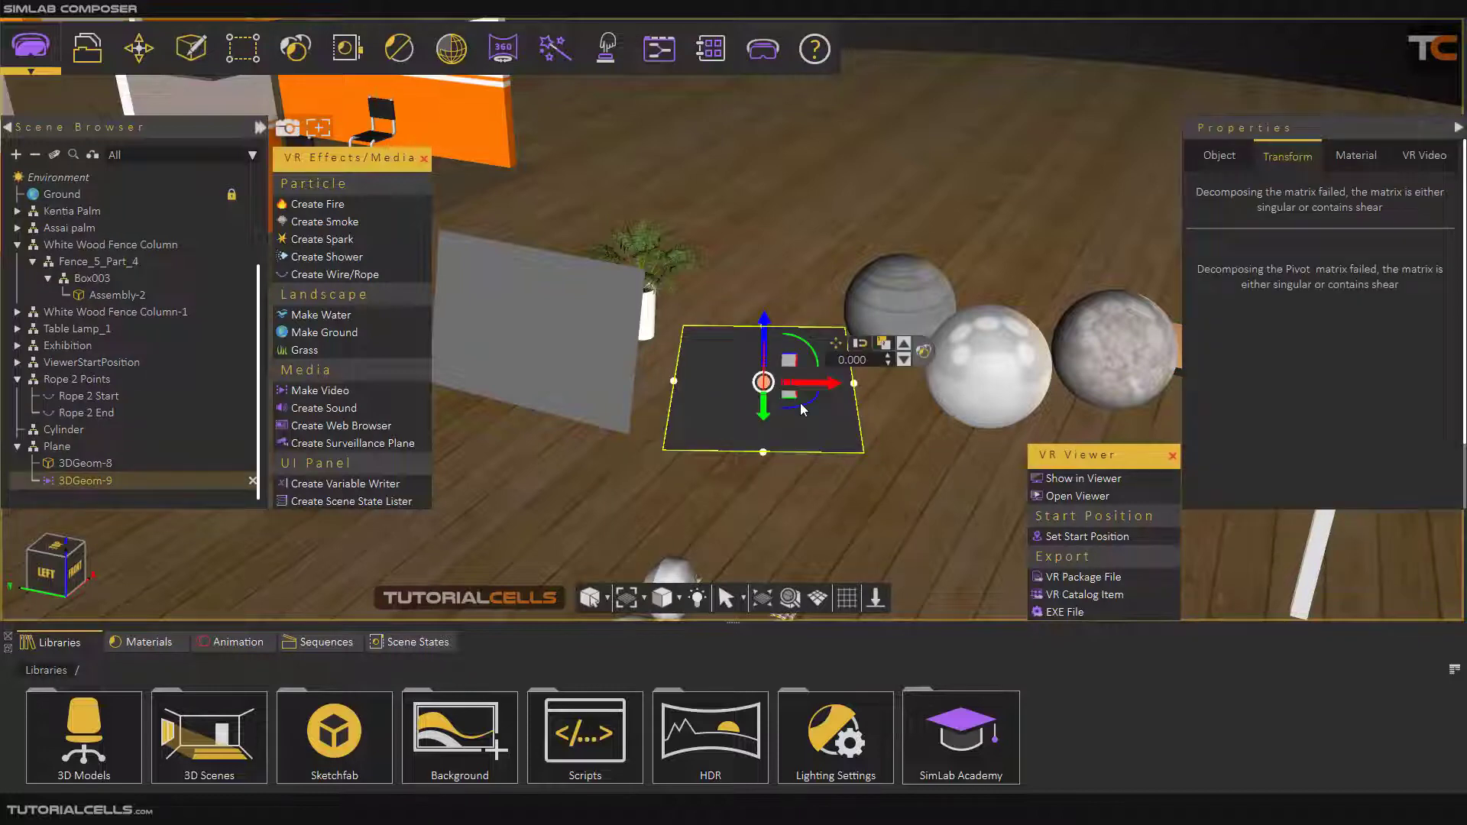
Try rotating the video plane by about 38 degrees around its vertical axis, and undo back to the duplicate plane.
{"action": "left_click_drag", "start_coordinate": [821, 392], "coordinate": [822, 372]}
{"action": "left_click", "coordinate": [1351, 157]}
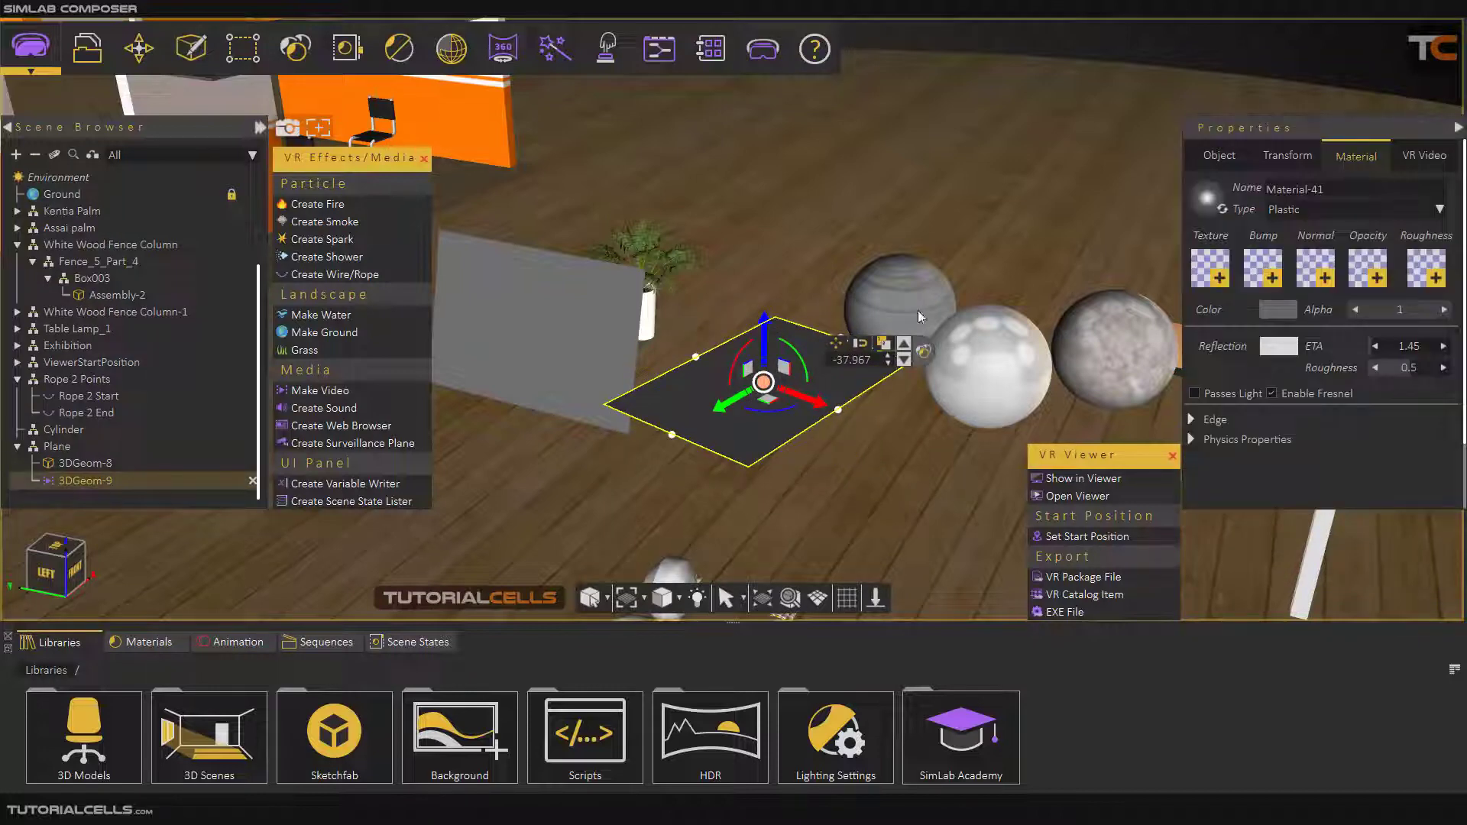
{"action": "key", "text": "ctrl+z"}
{"action": "key", "text": "ctrl+z"}
{"action": "left_click", "coordinate": [759, 415]}
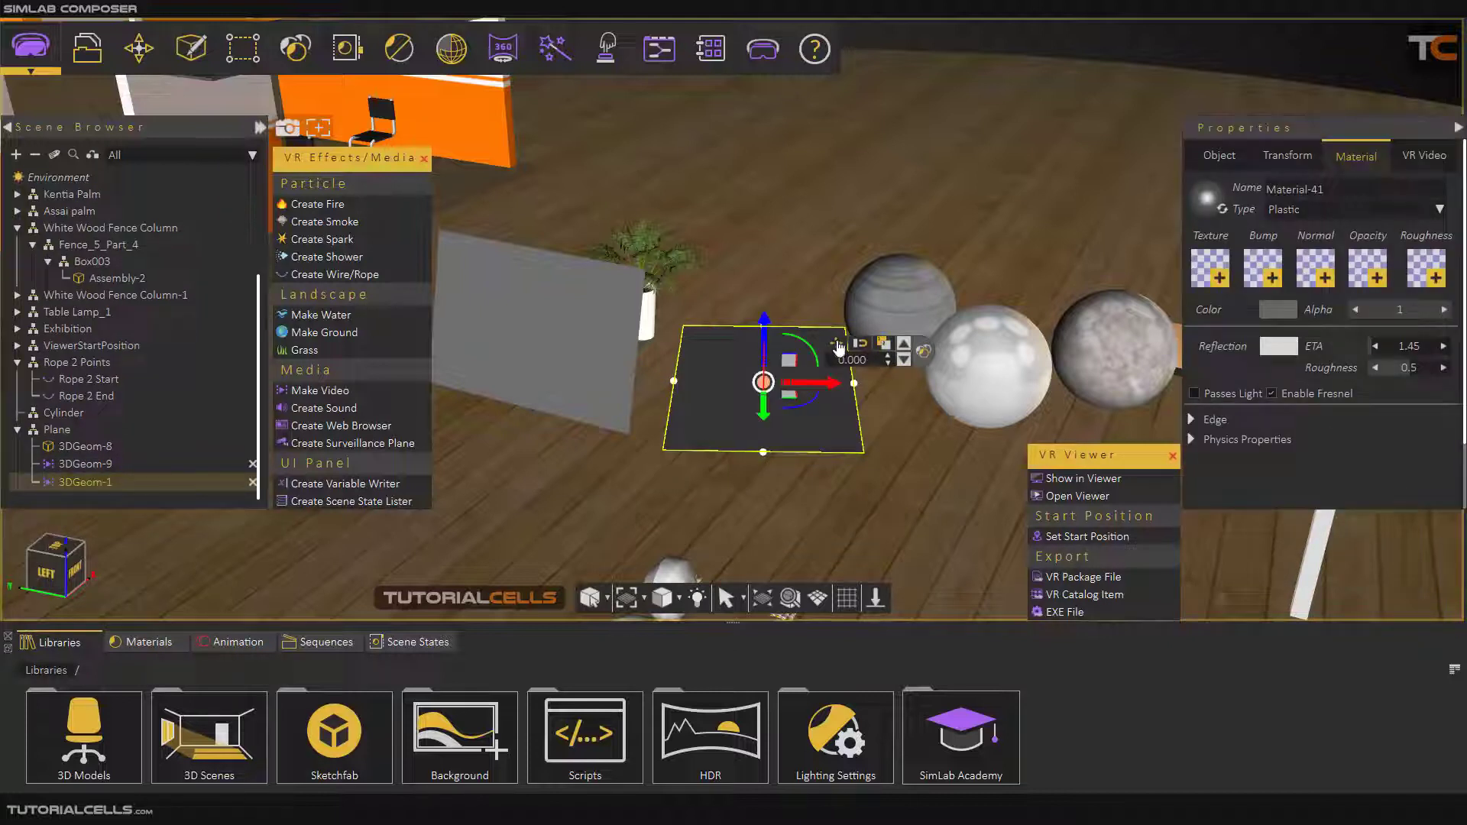
Delete the restored duplicate plane 3DGeom-1.
{"action": "left_click", "coordinate": [1299, 157]}
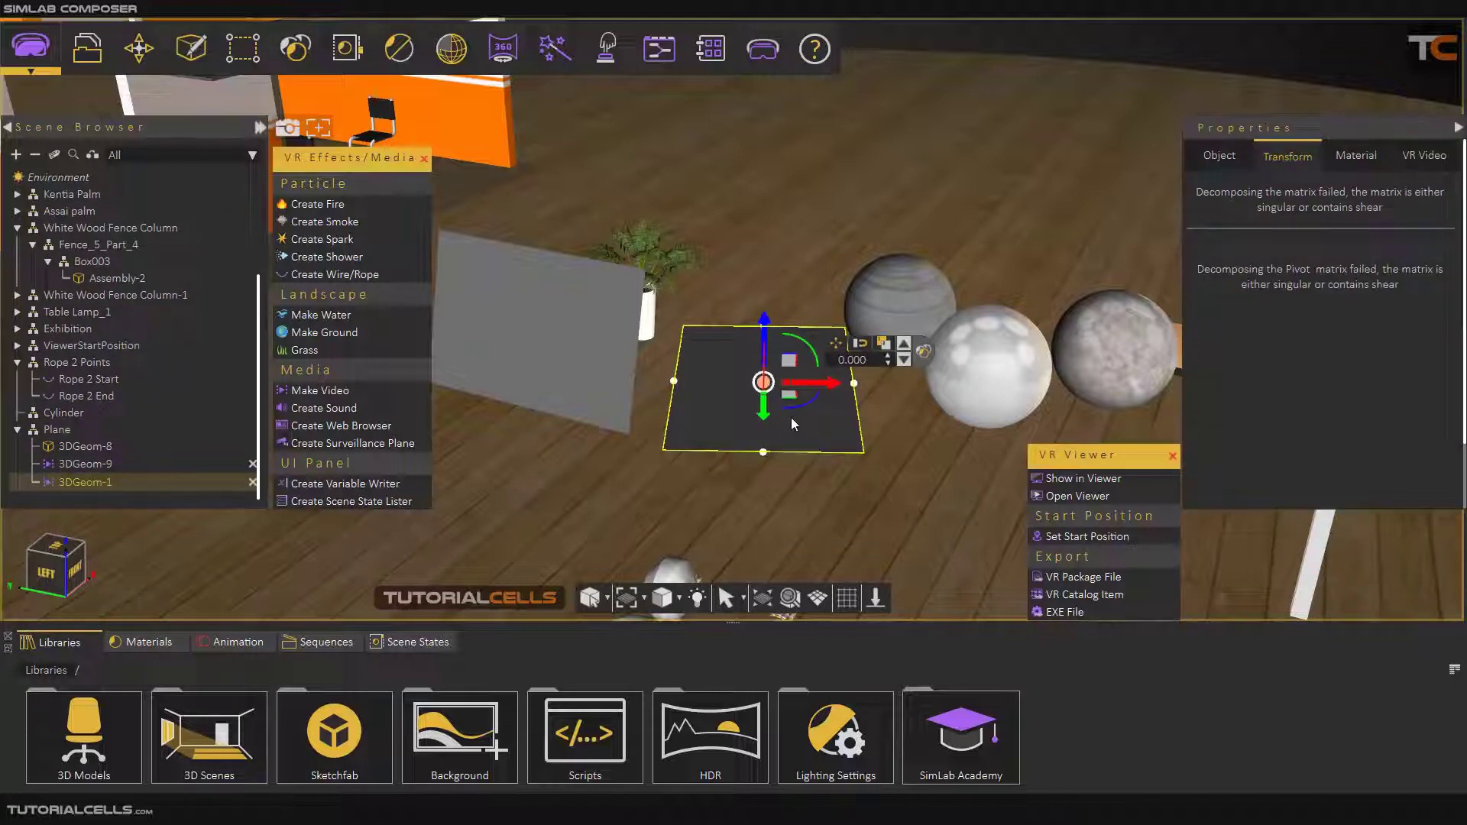
{"action": "left_click_drag", "start_coordinate": [794, 405], "coordinate": [1084, 461]}
{"action": "key", "text": "Delete"}
Enlarge the video plane 3DGeom-9 and rotate it upright, with its lower edge lifted clear of the floor.
{"action": "left_click", "coordinate": [772, 407]}
{"action": "left_click", "coordinate": [936, 367]}
{"action": "left_click_drag", "start_coordinate": [860, 387], "coordinate": [854, 489]}
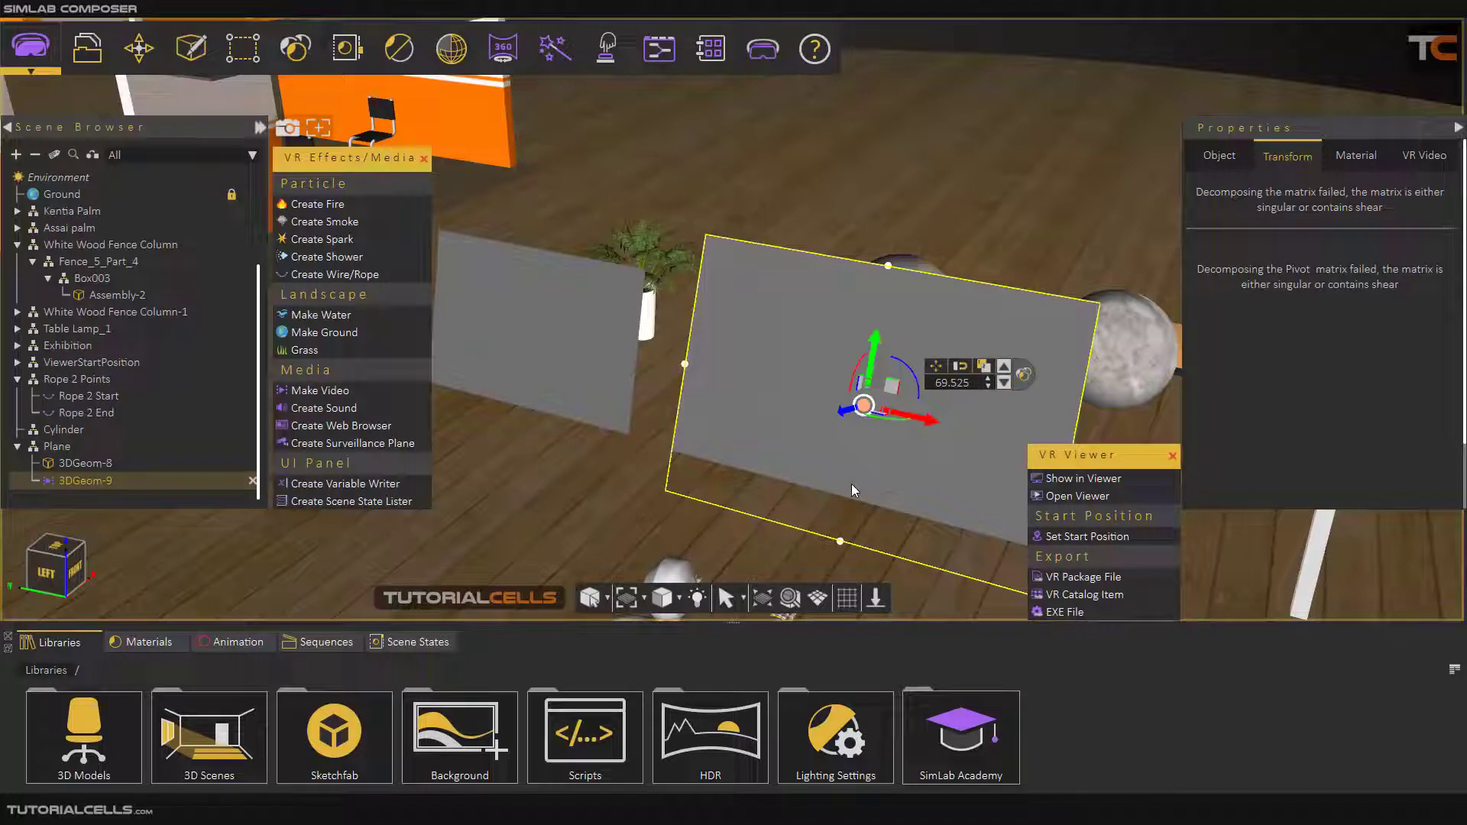
{"action": "left_click_drag", "start_coordinate": [871, 369], "coordinate": [865, 313]}
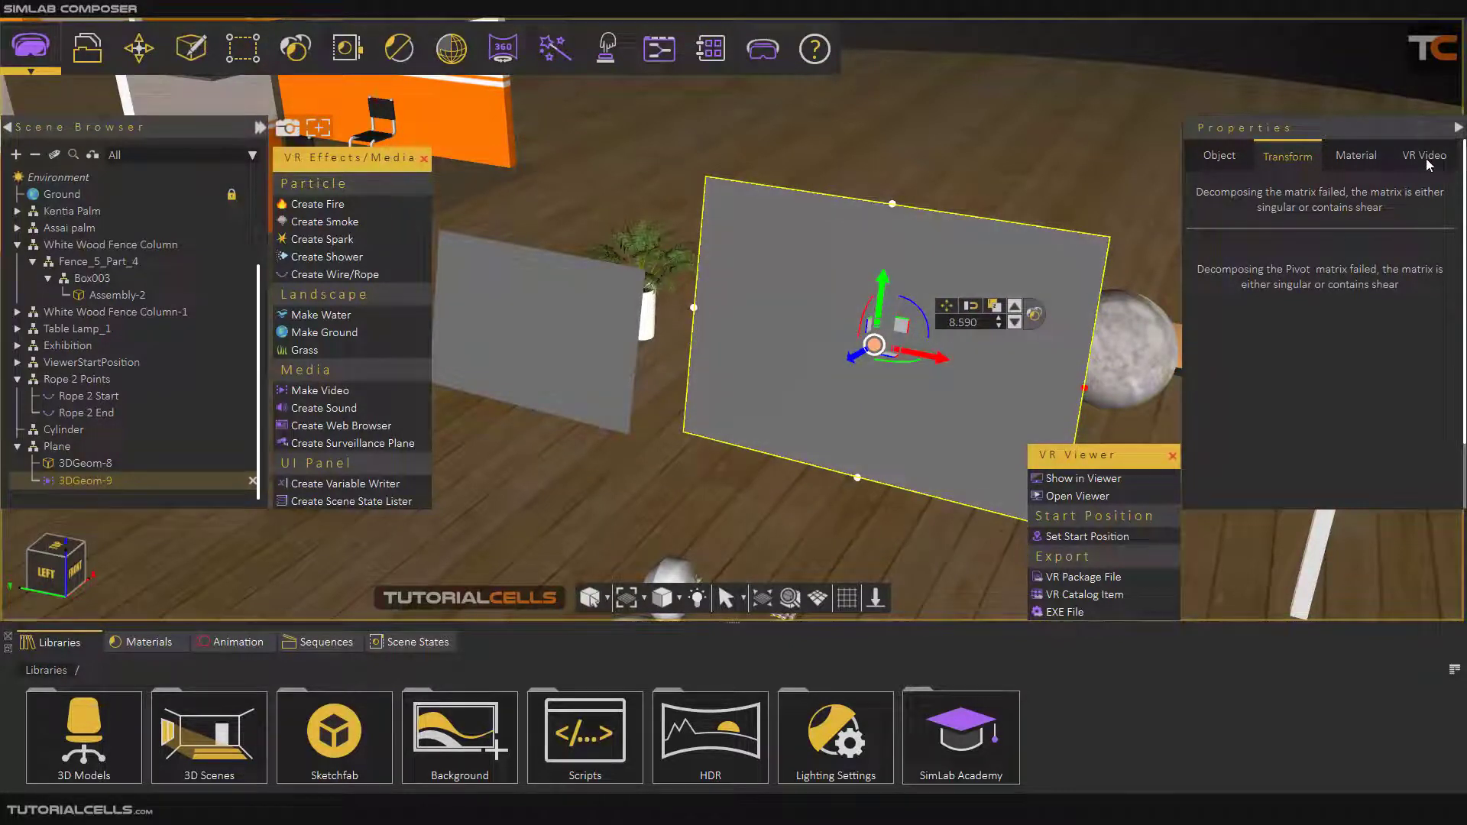
Change the video plane's material type to Matte.
{"action": "left_click", "coordinate": [1351, 155]}
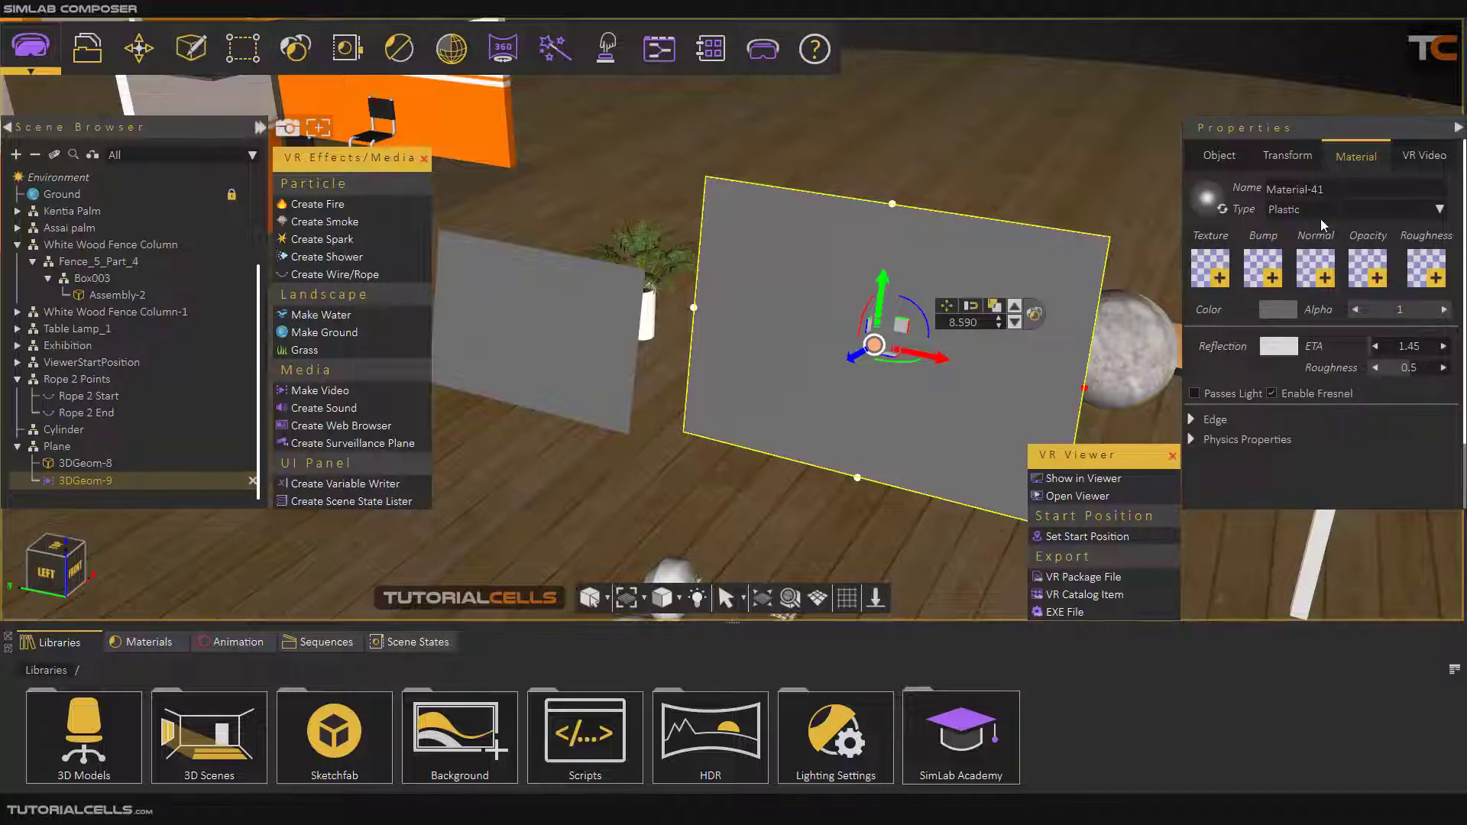
{"action": "left_click", "coordinate": [1340, 204]}
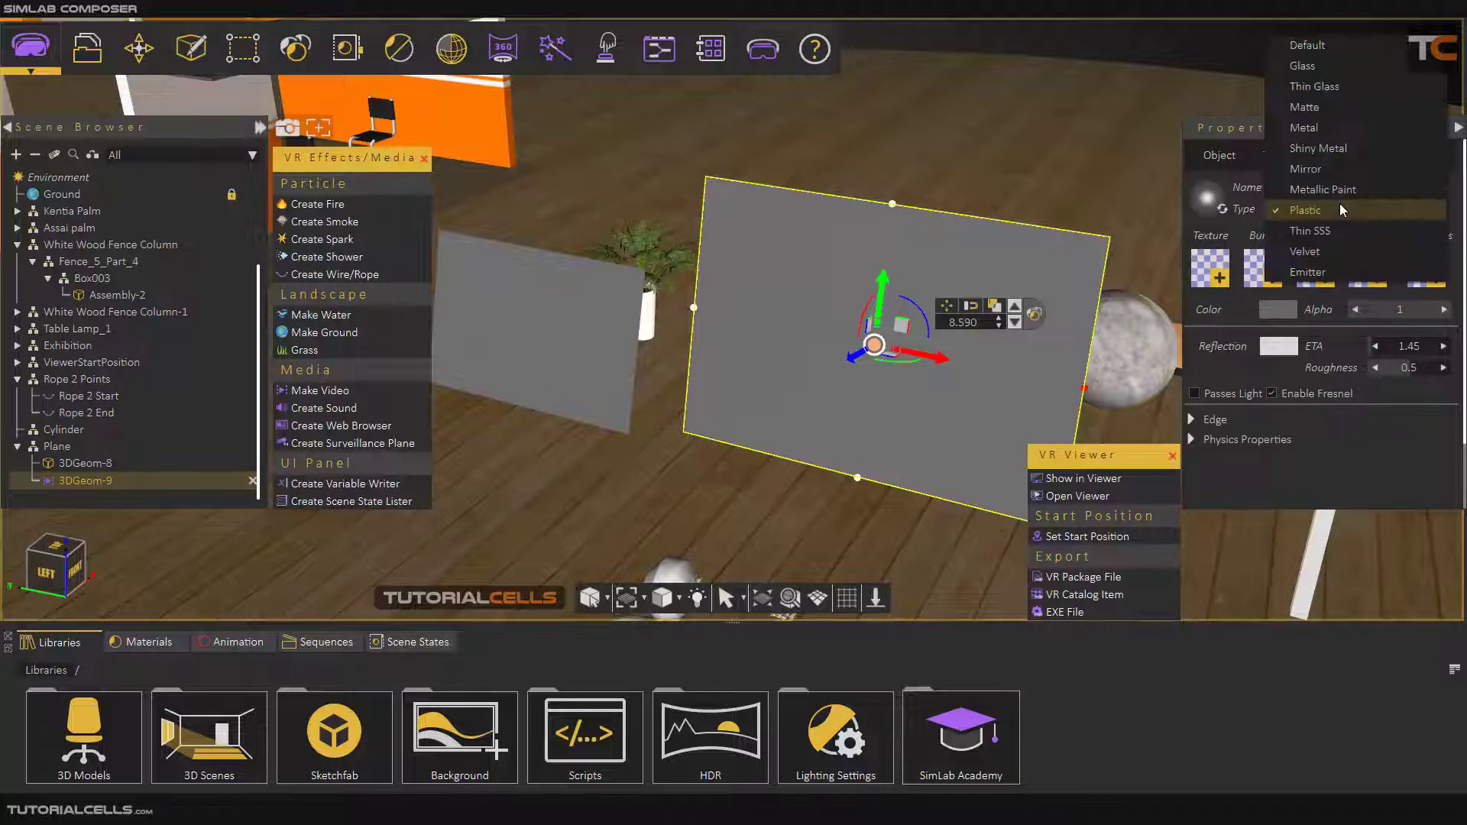
{"action": "left_click", "coordinate": [1317, 108]}
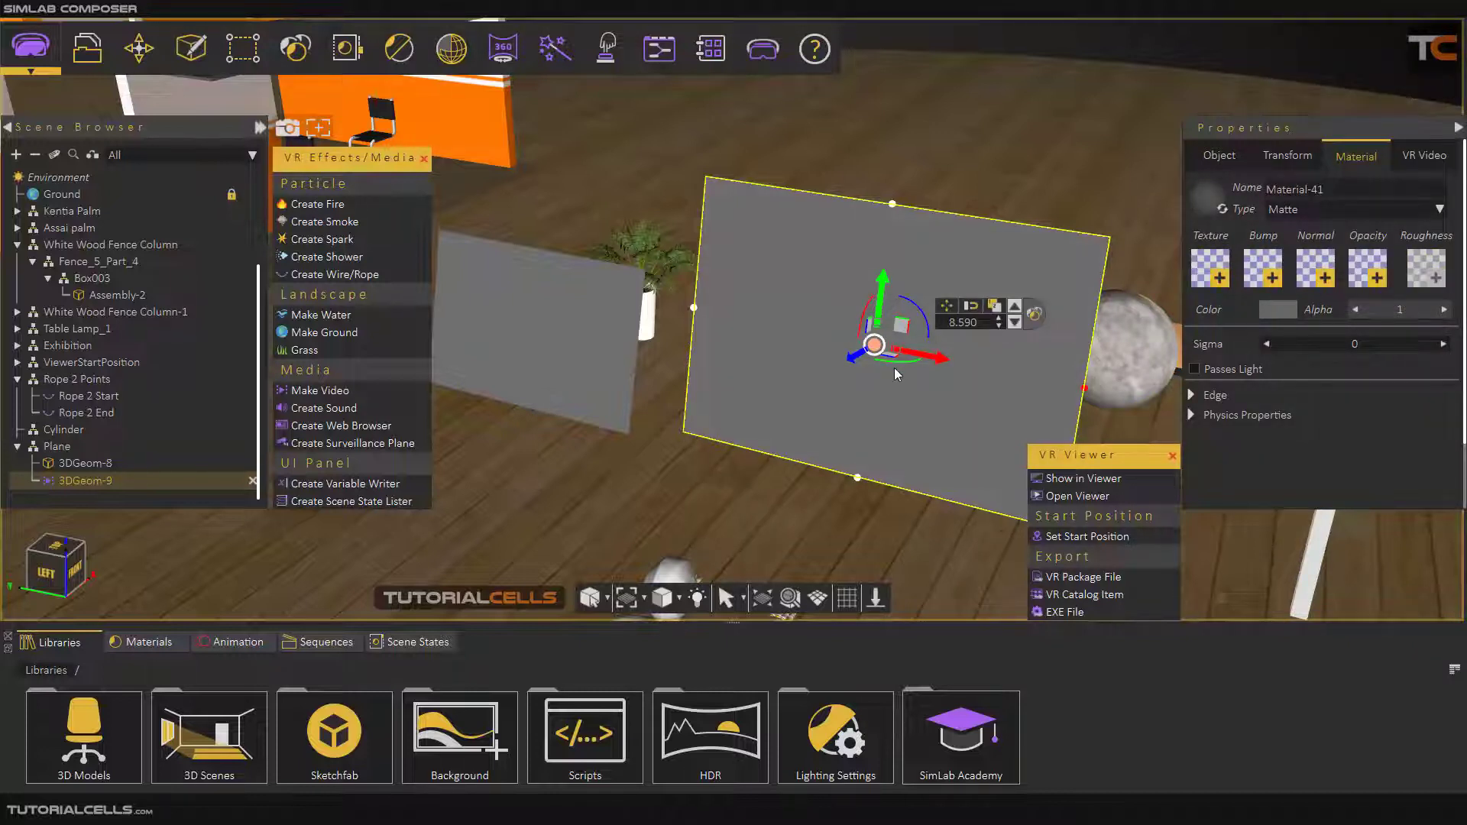
Show the scene in the VR viewer in Desktop mode, walk up to the video plane and start its video.
{"action": "left_click", "coordinate": [1038, 480]}
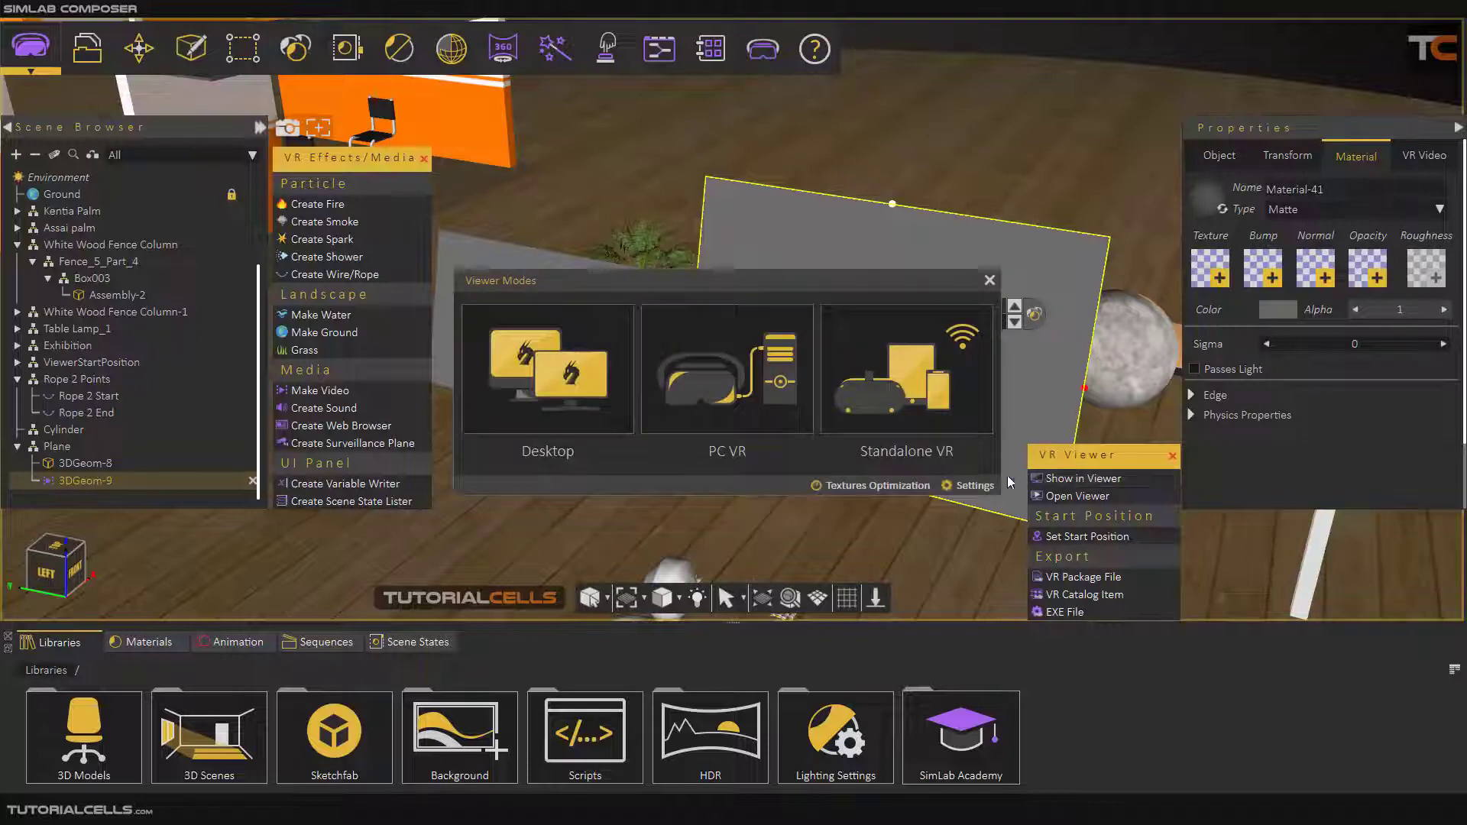
{"action": "left_click", "coordinate": [516, 360]}
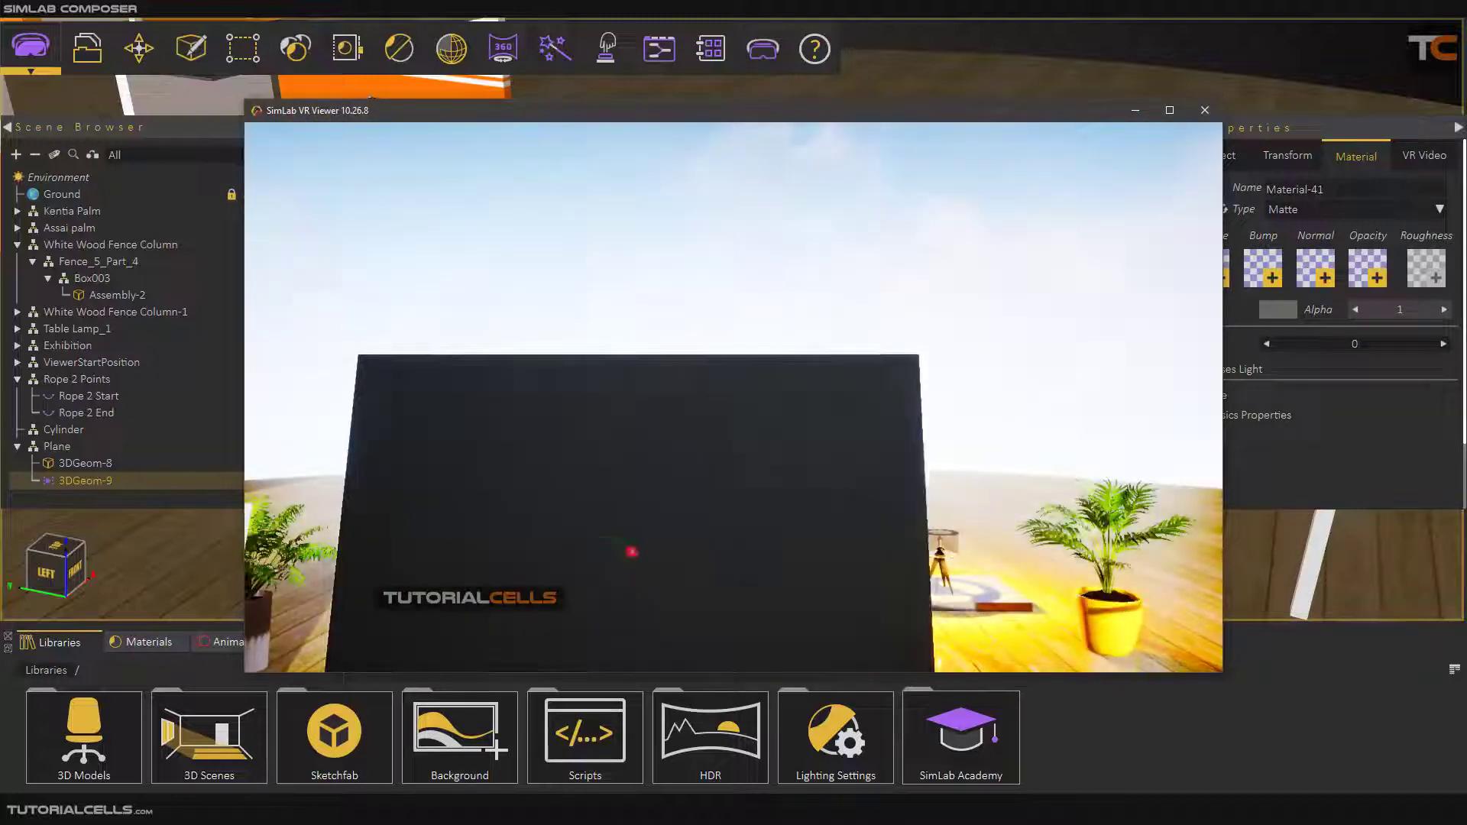
{"action": "right_click_drag", "start_coordinate": [734, 397], "coordinate": [704, 501]}
{"action": "key", "text": "w"}
{"action": "left_click", "coordinate": [723, 398]}
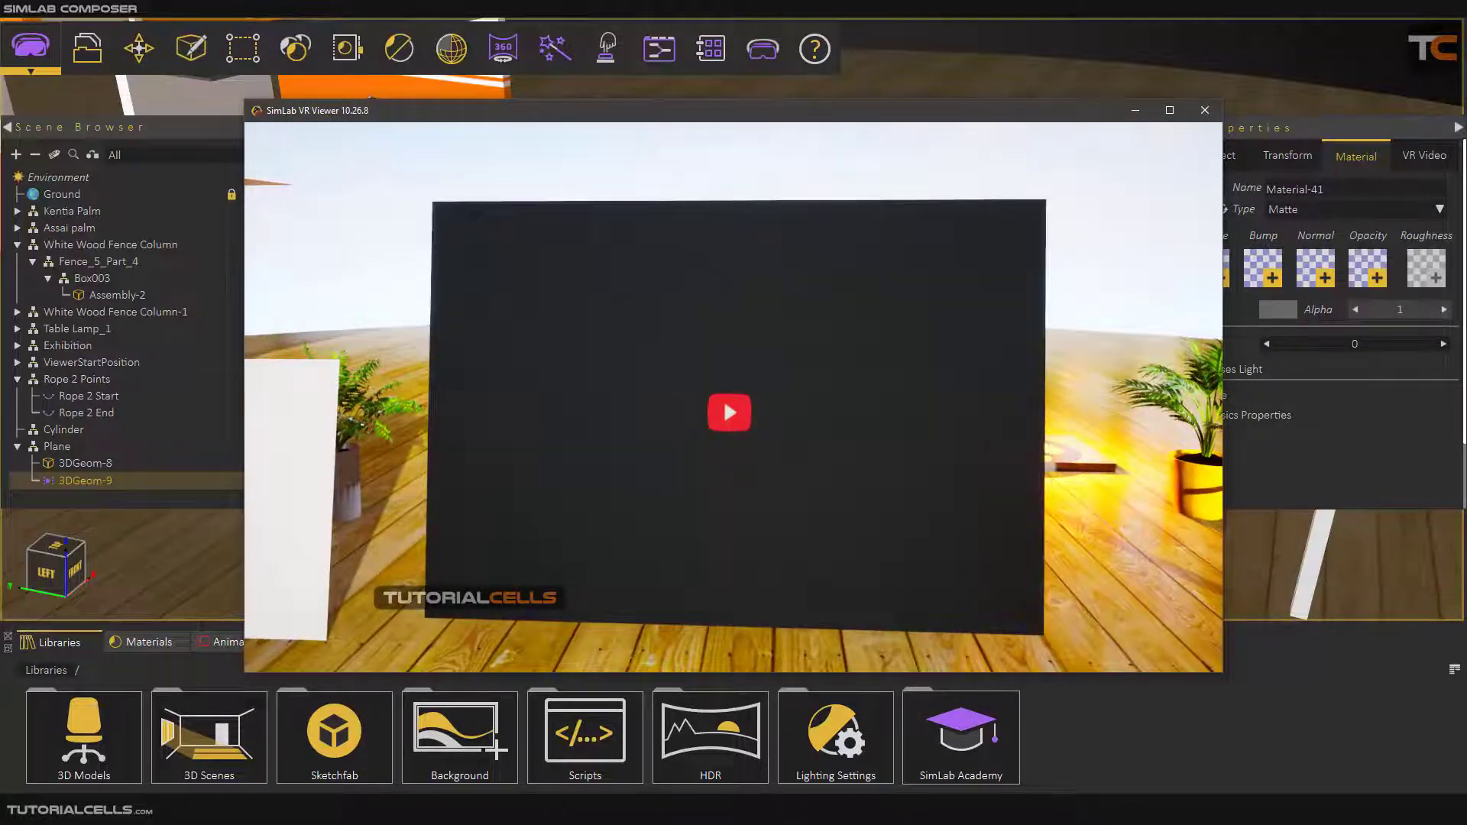
Walk away from and back to the playing video plane to check it, and exit the viewer without saving the scene.
{"action": "key", "text": "s"}
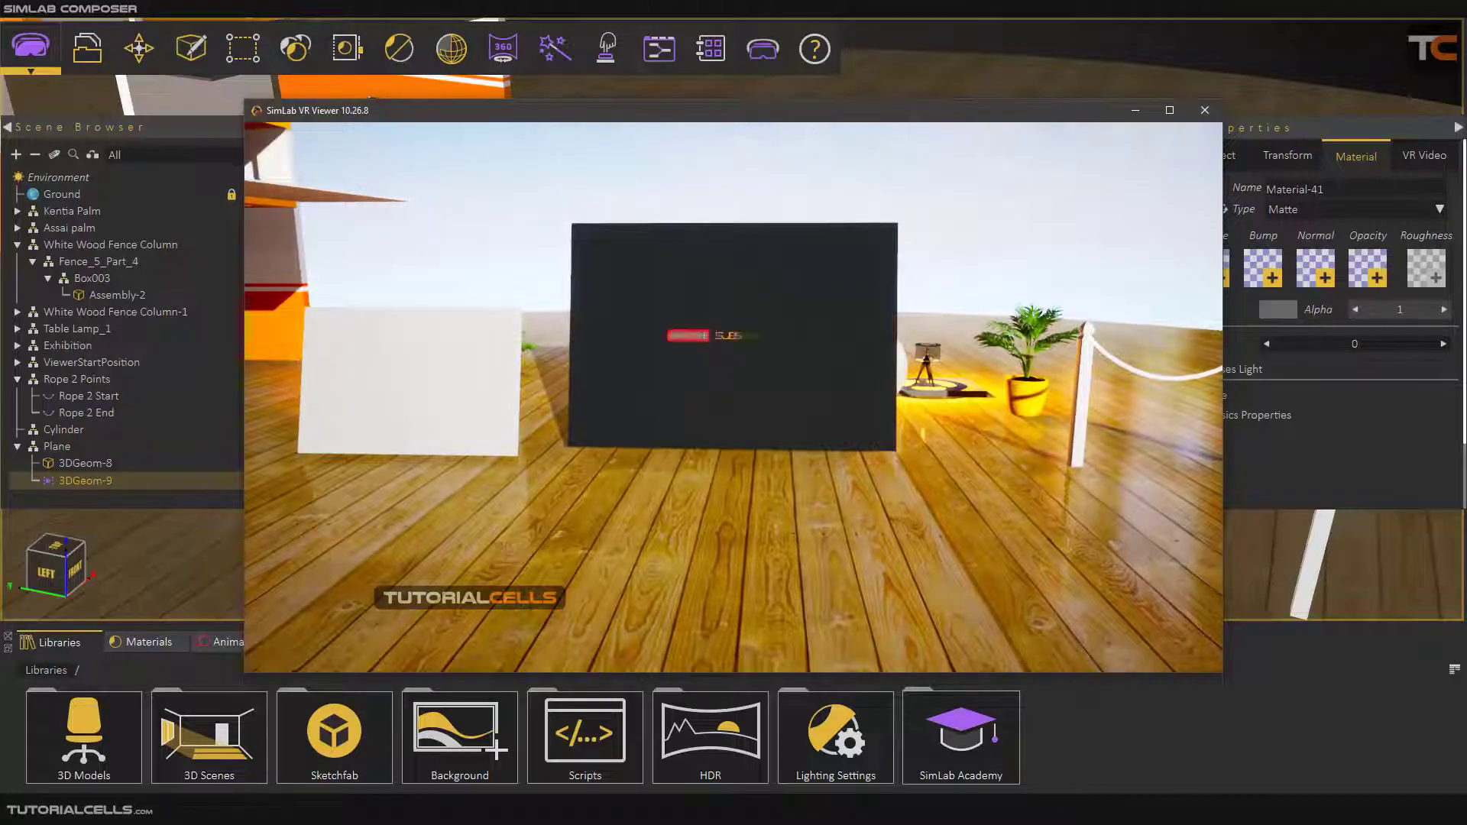
{"action": "key", "text": "s"}
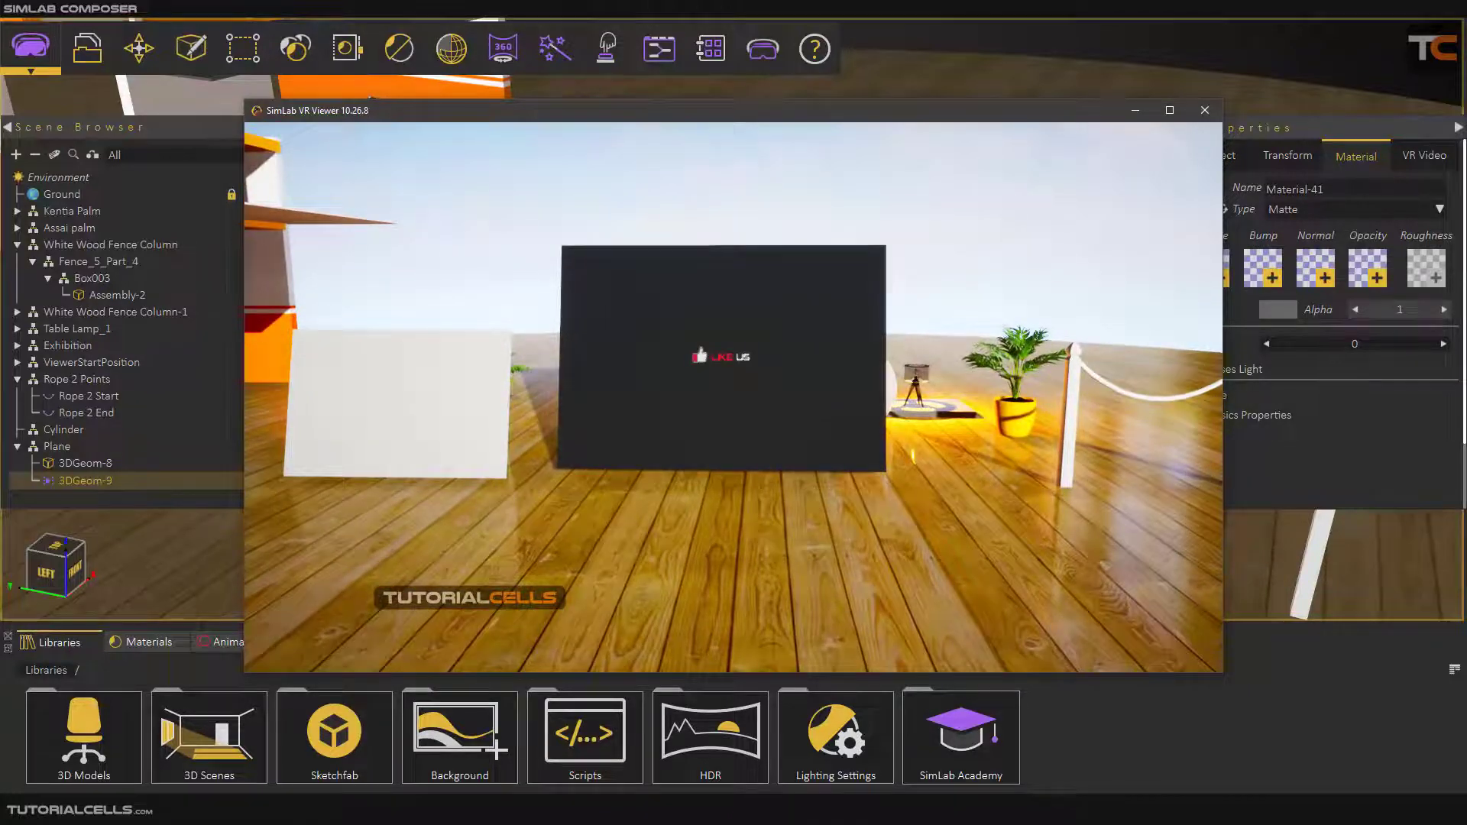
{"action": "key", "text": "w"}
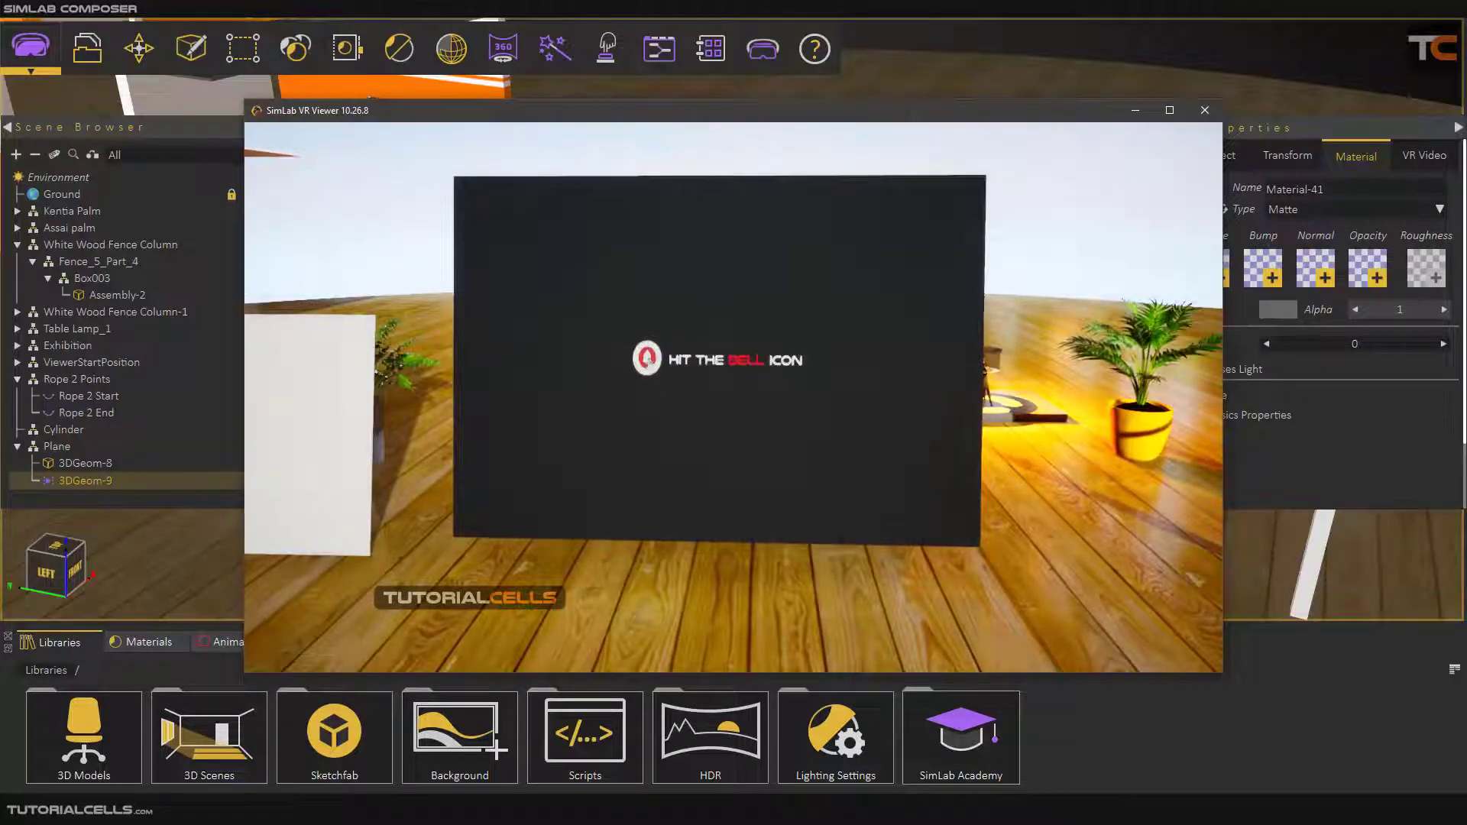
{"action": "key", "text": "w"}
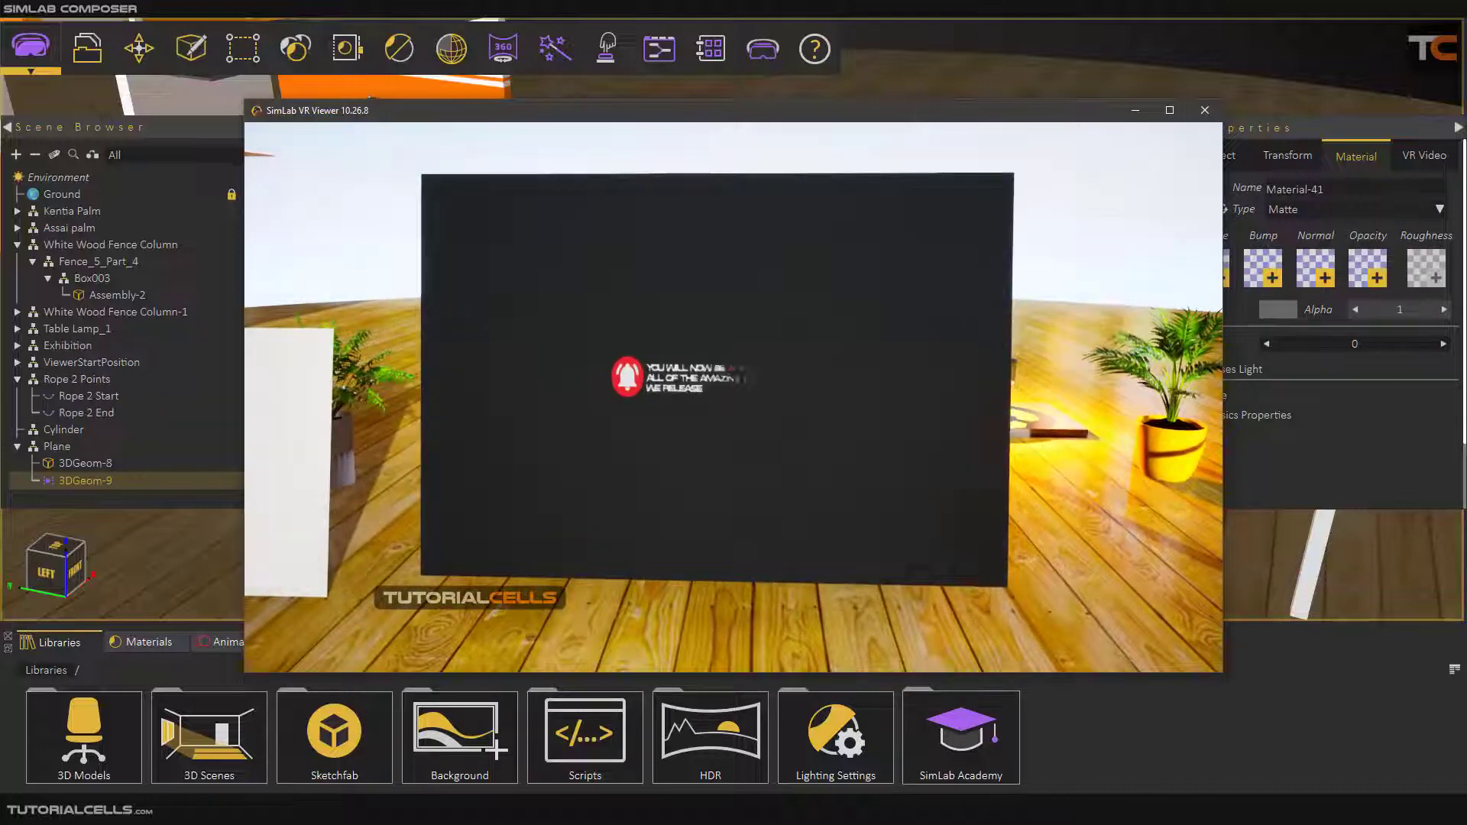
{"action": "mouse_move", "coordinate": [734, 397]}
{"action": "right_mouse_down"}
{"action": "mouse_move", "coordinate": [732, 376]}
{"action": "mouse_move", "coordinate": [718, 411]}
{"action": "mouse_move", "coordinate": [728, 366]}
{"action": "mouse_move", "coordinate": [712, 412]}
{"action": "mouse_move", "coordinate": [757, 398]}
{"action": "mouse_move", "coordinate": [744, 385]}
{"action": "right_mouse_up"}
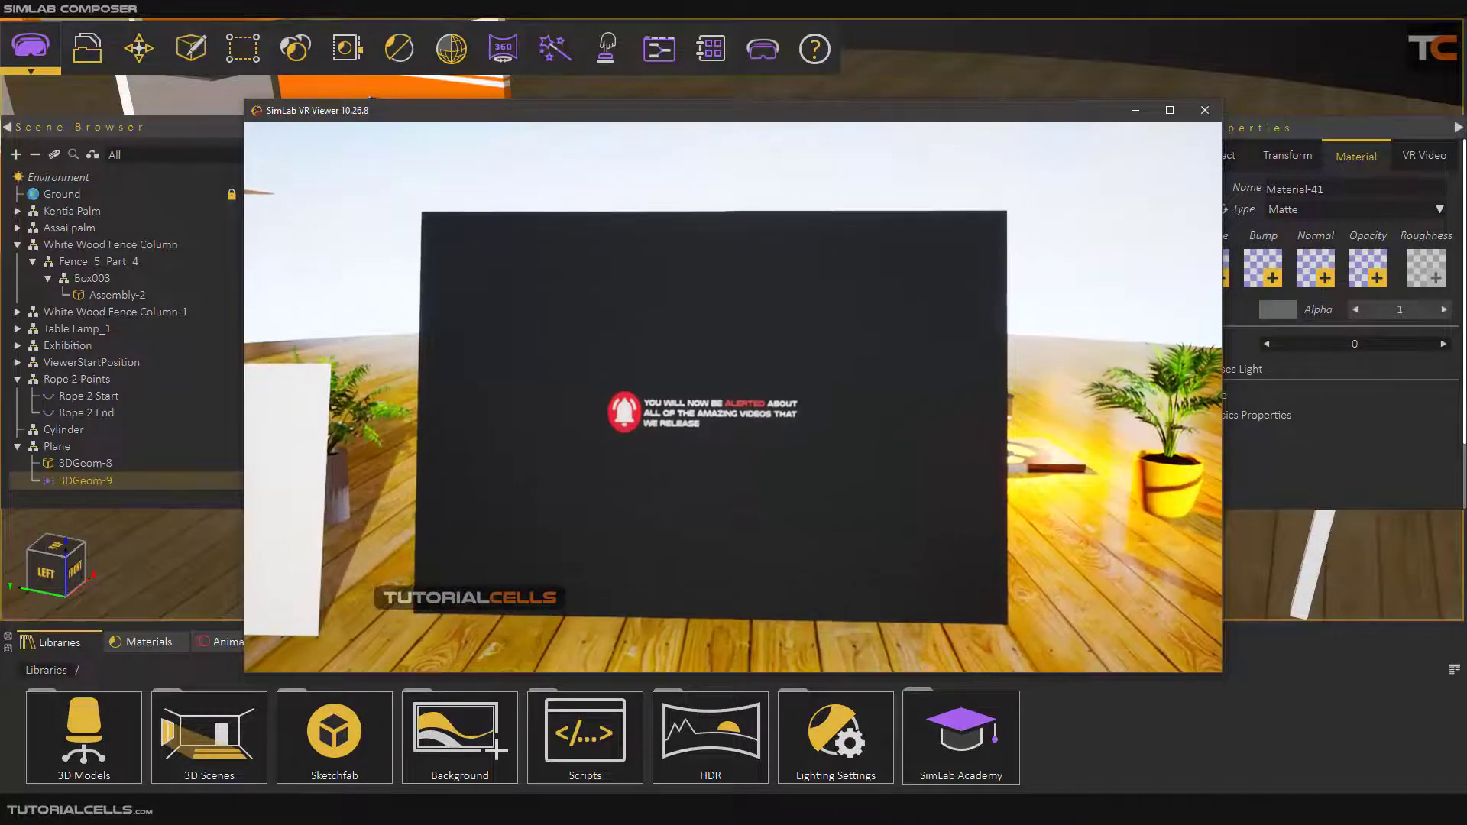
{"action": "key", "text": "Escape"}
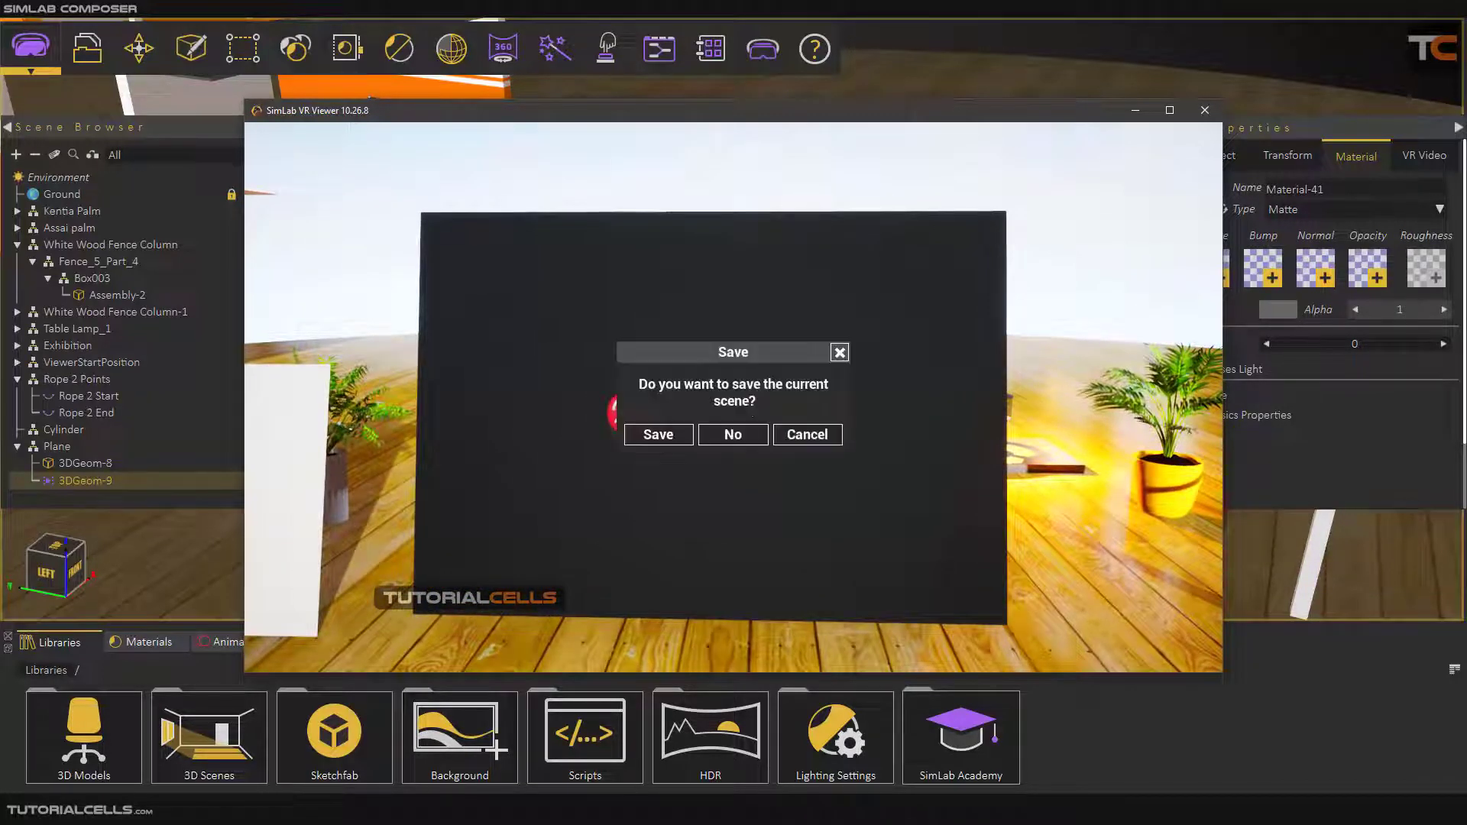
{"action": "left_click", "coordinate": [752, 434]}
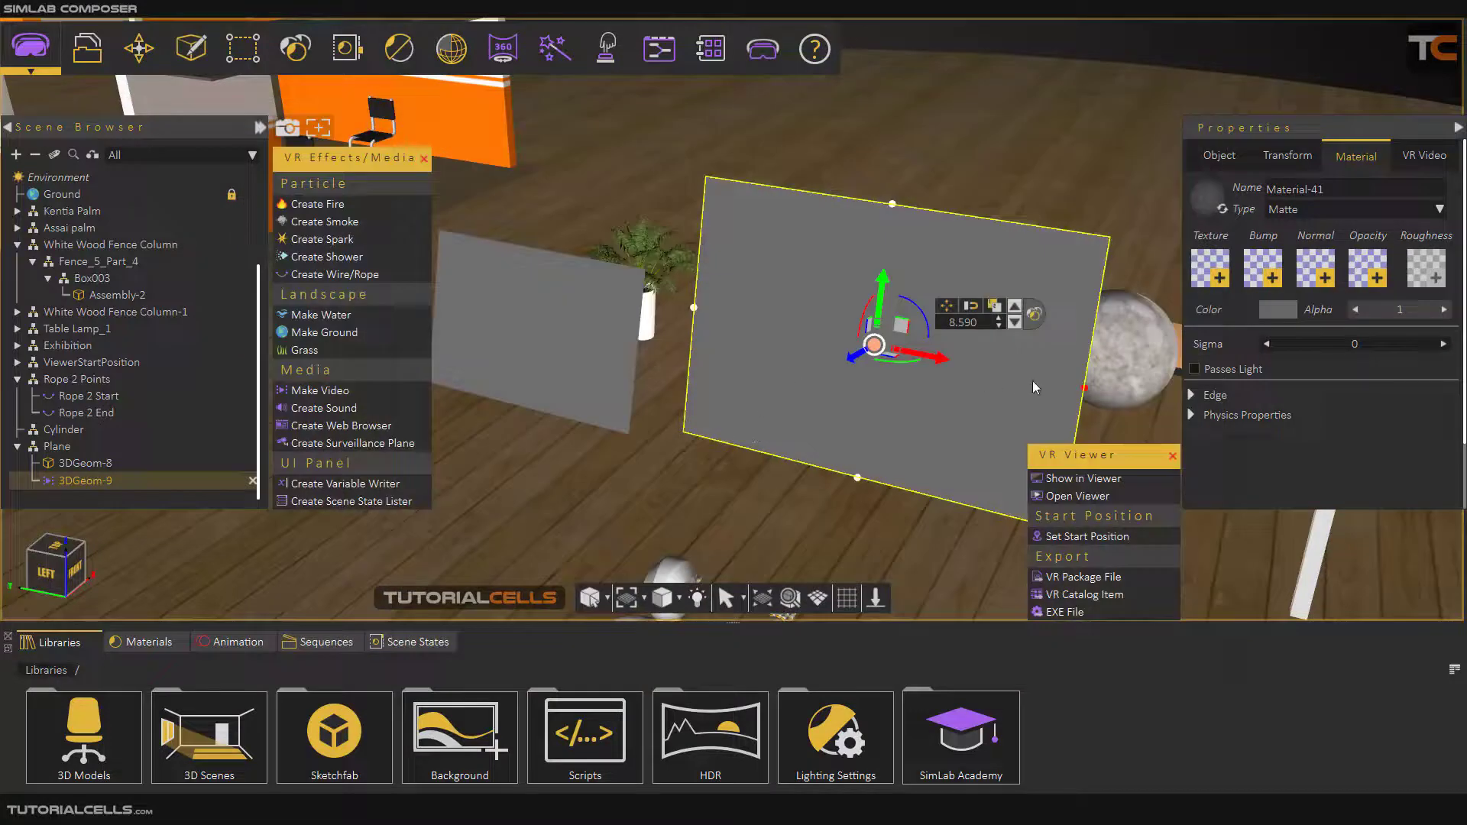
Widen the video plane from its side edge and scale it down about its centre.
{"action": "left_click_drag", "start_coordinate": [1085, 396], "coordinate": [1138, 405]}
{"action": "left_click", "coordinate": [963, 313]}
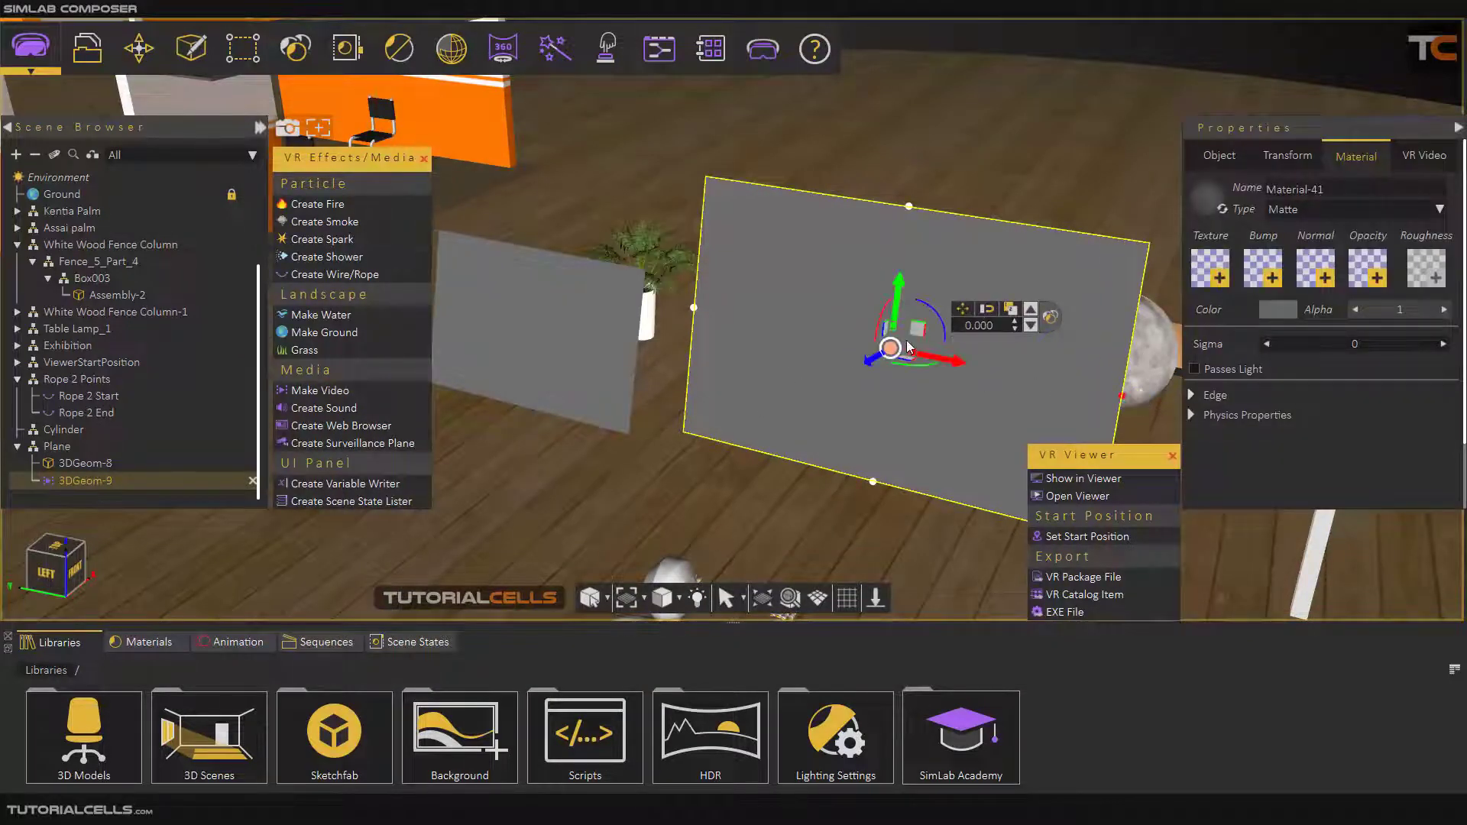
{"action": "left_click_drag", "start_coordinate": [891, 350], "coordinate": [876, 358]}
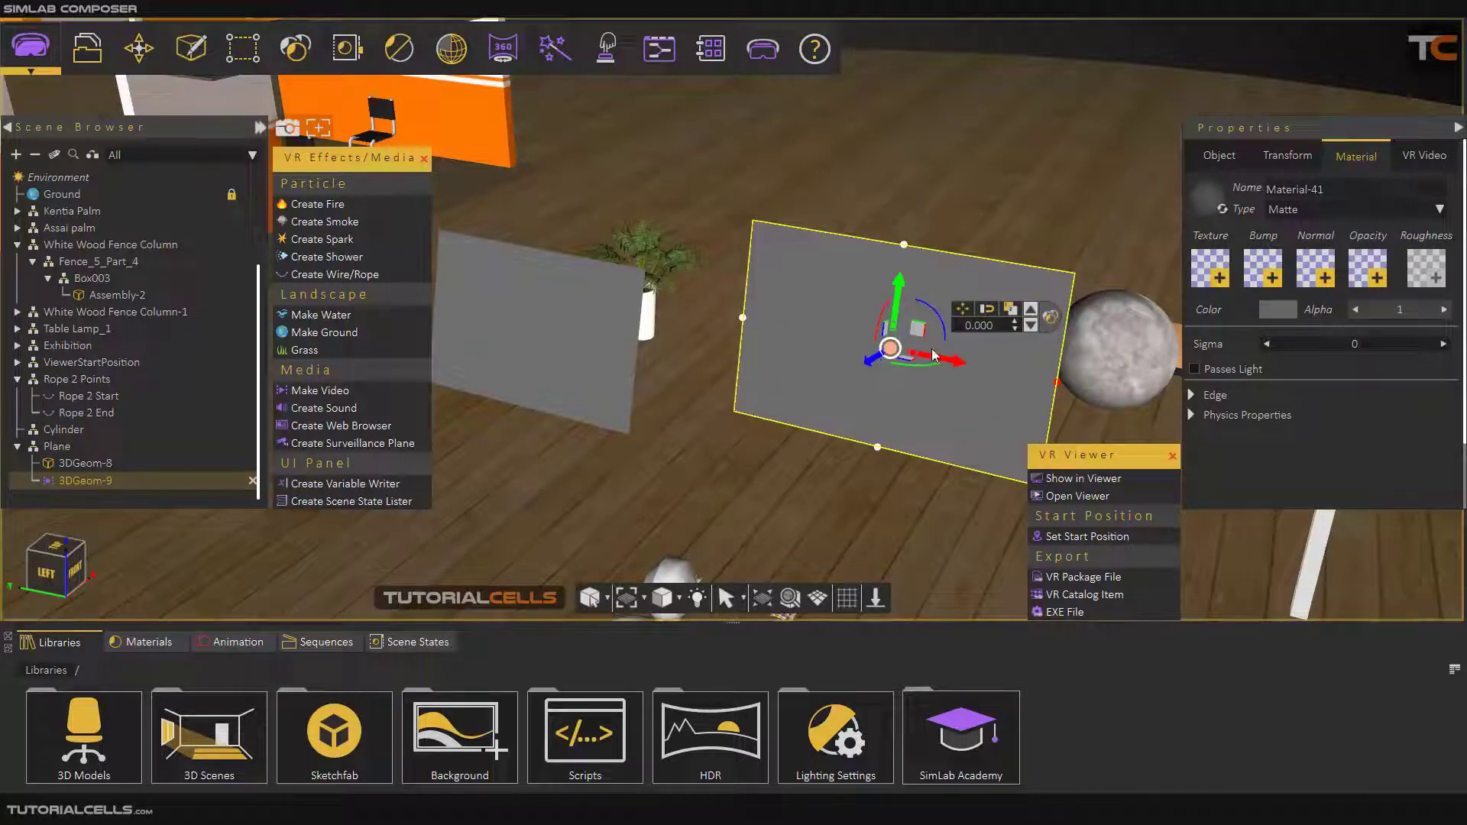
Try deleting the video plane 3DGeom-9 and undo the deletion.
{"action": "key", "text": "Delete"}
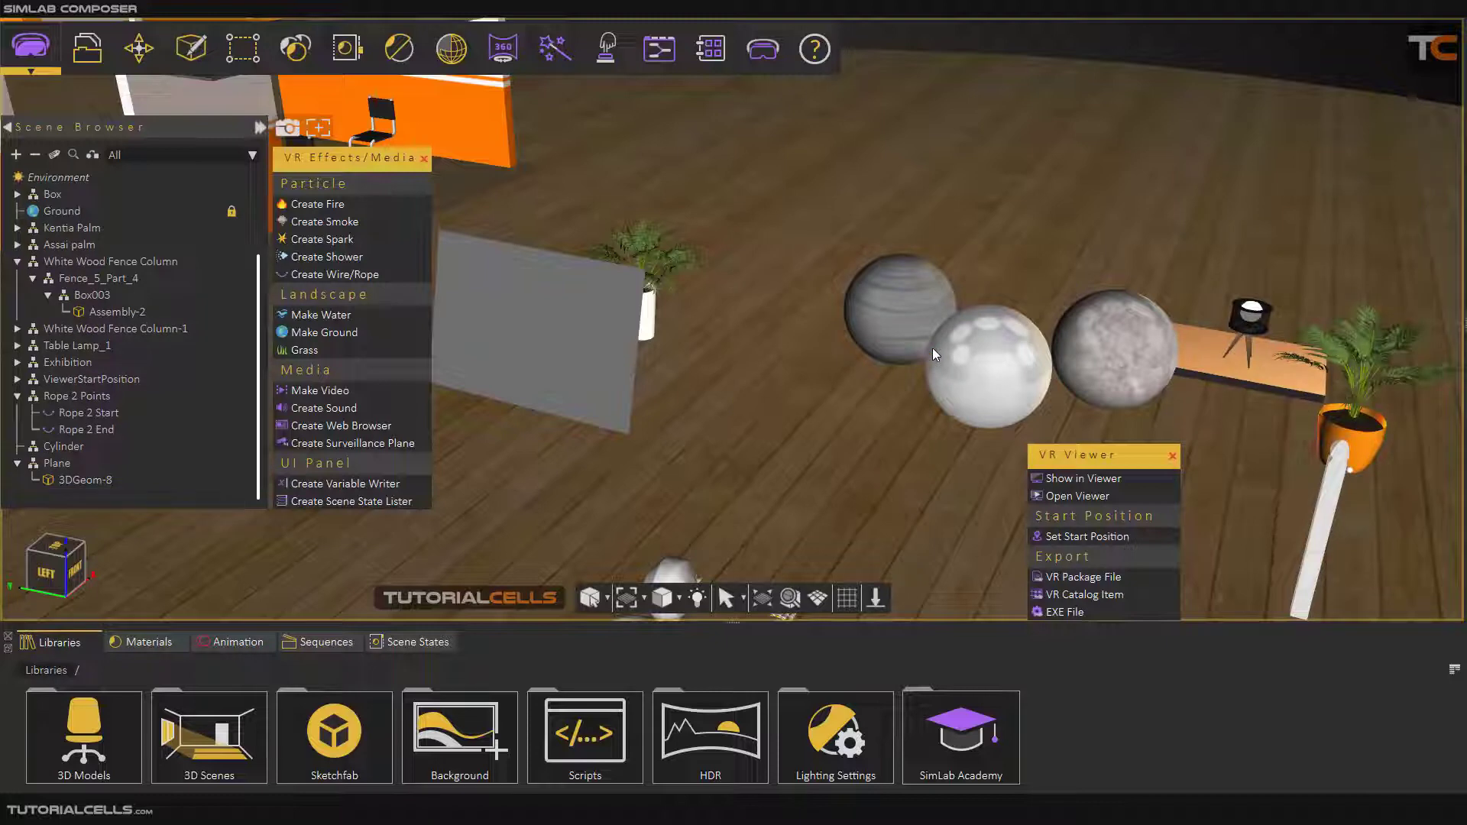
{"action": "middle_click_drag", "start_coordinate": [812, 328], "coordinate": [847, 323]}
{"action": "key", "text": "ctrl+z"}
Create a VR sound object and place it above the two planes.
{"action": "scroll", "coordinate": [841, 349], "scroll_direction": "down", "scroll_amount": 1}
{"action": "left_click", "coordinate": [671, 394]}
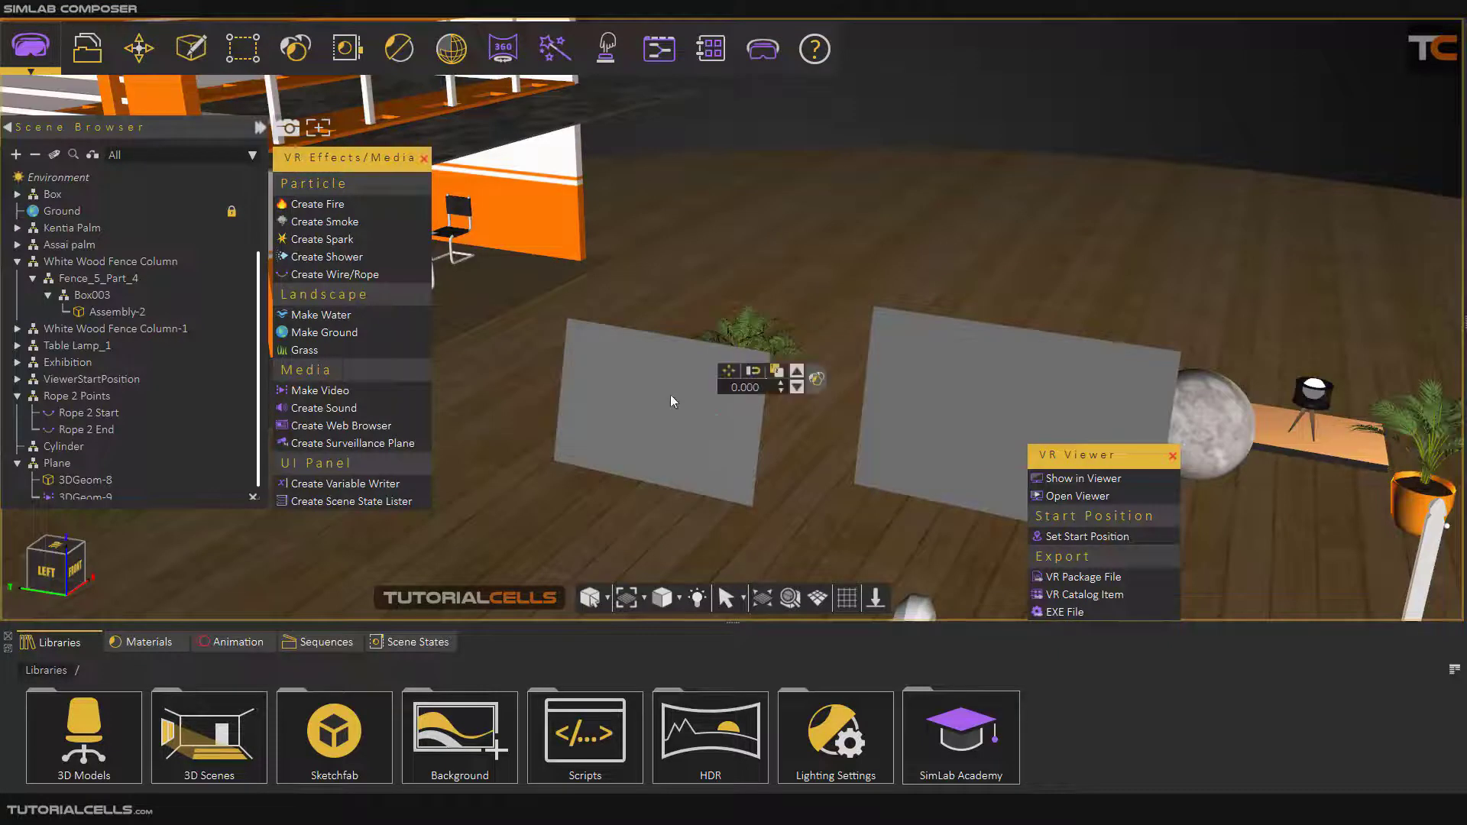
{"action": "scroll", "coordinate": [671, 395], "scroll_direction": "up", "scroll_amount": 3}
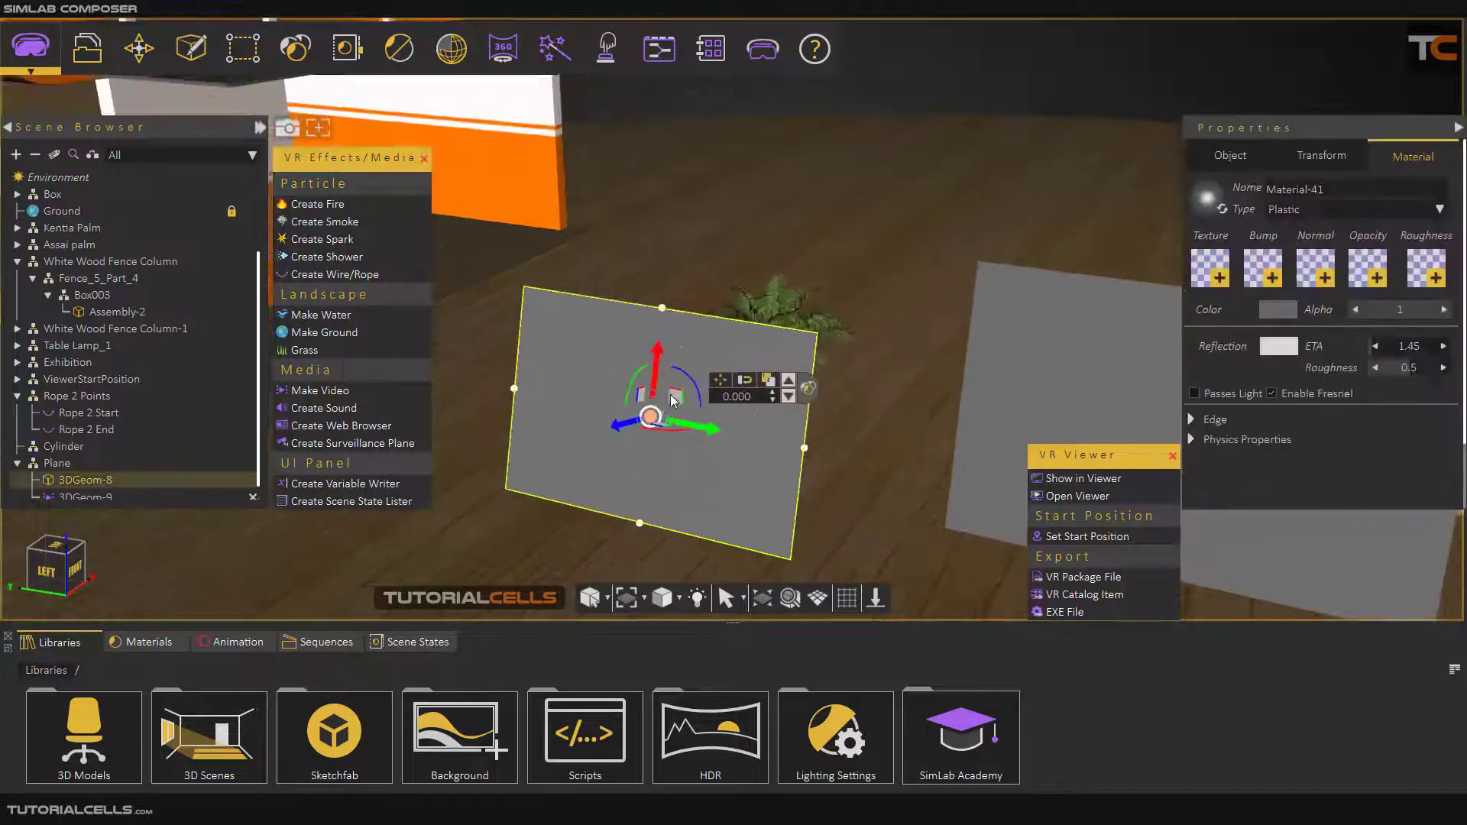
{"action": "left_click", "coordinate": [361, 408]}
{"action": "scroll", "coordinate": [730, 420], "scroll_direction": "down", "scroll_amount": 3}
{"action": "left_click_drag", "start_coordinate": [908, 413], "coordinate": [830, 293]}
{"action": "mouse_move", "coordinate": [965, 309]}
{"action": "middle_mouse_down"}
{"action": "mouse_move", "coordinate": [585, 310]}
{"action": "mouse_move", "coordinate": [977, 286]}
{"action": "middle_mouse_up"}
{"action": "left_click_drag", "start_coordinate": [977, 287], "coordinate": [1074, 250]}
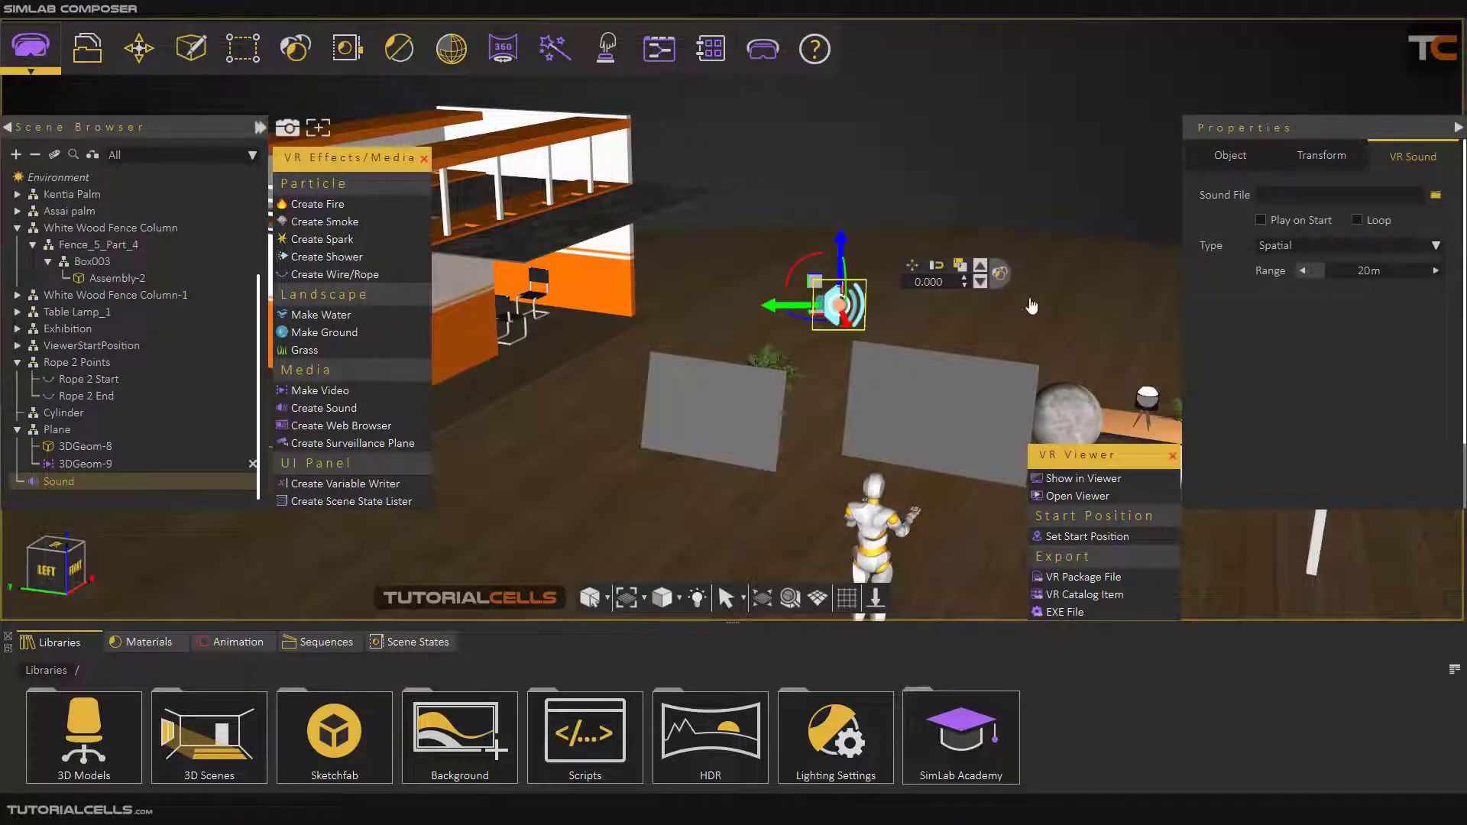
Enable Play on Start and Loop for the sound, and keep its type as Spatial.
{"action": "left_click_drag", "start_coordinate": [967, 319], "coordinate": [1070, 336]}
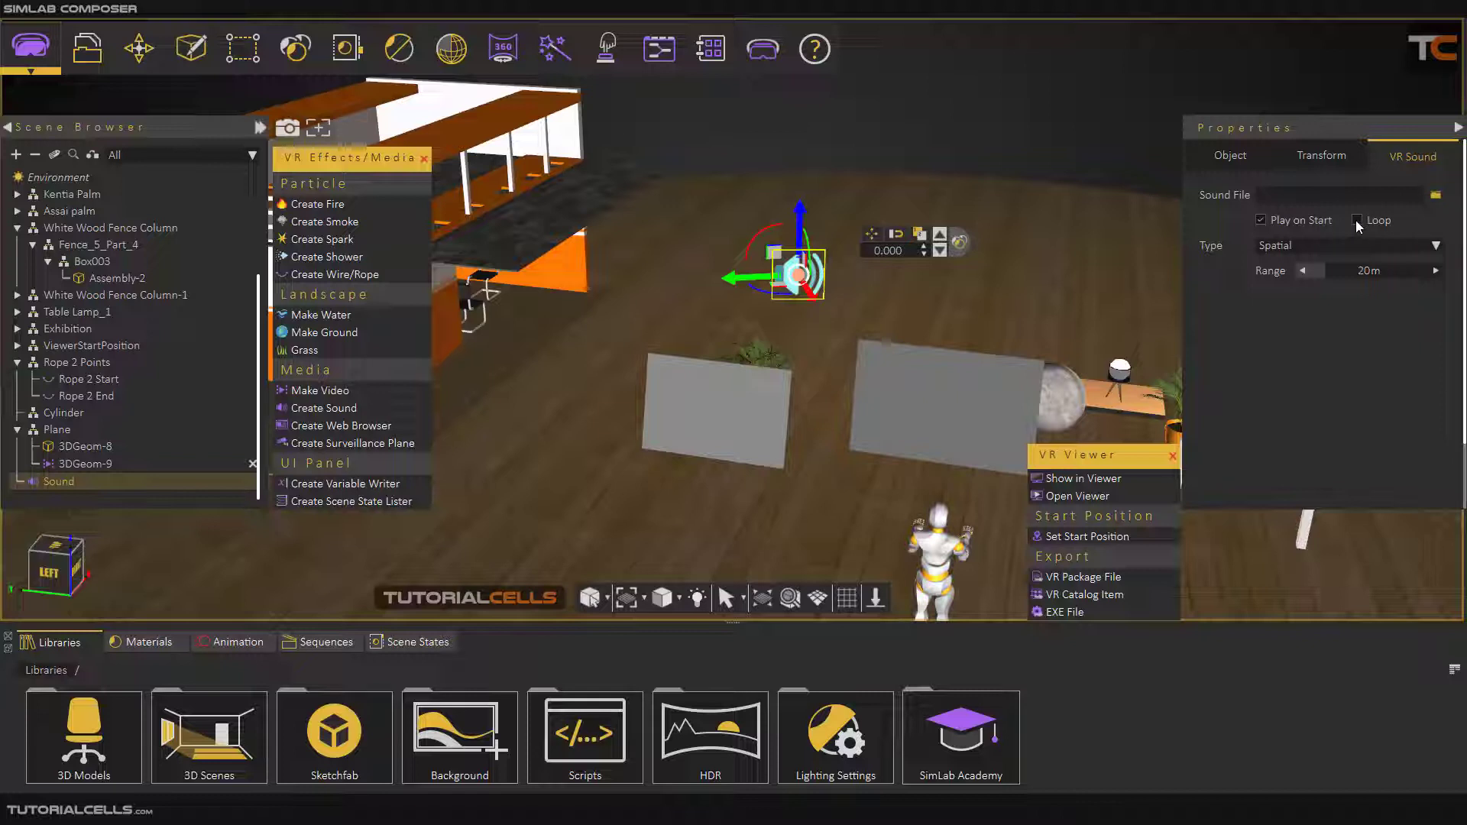
{"action": "left_click", "coordinate": [1271, 247]}
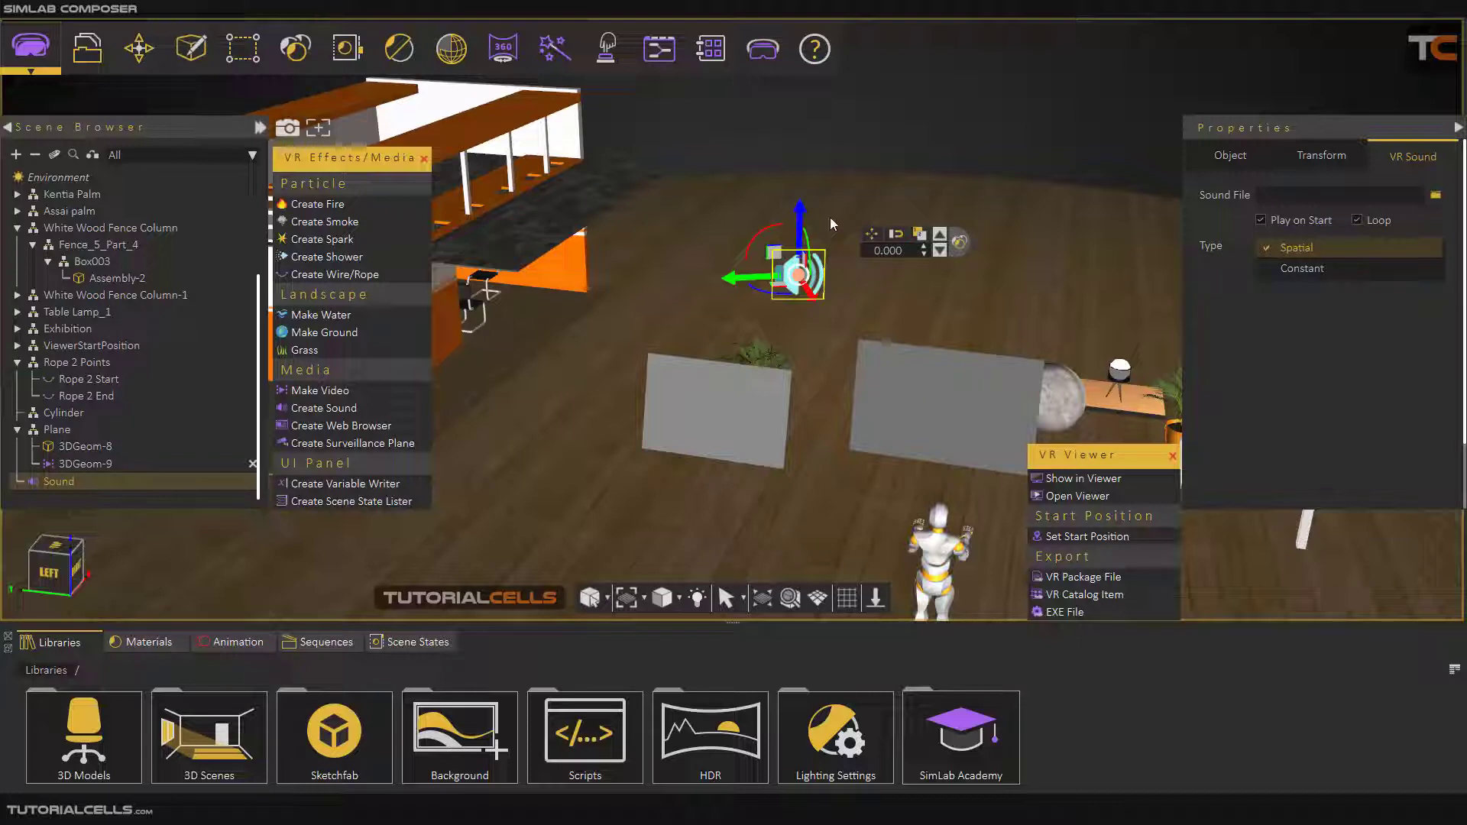
{"action": "left_click", "coordinate": [857, 161]}
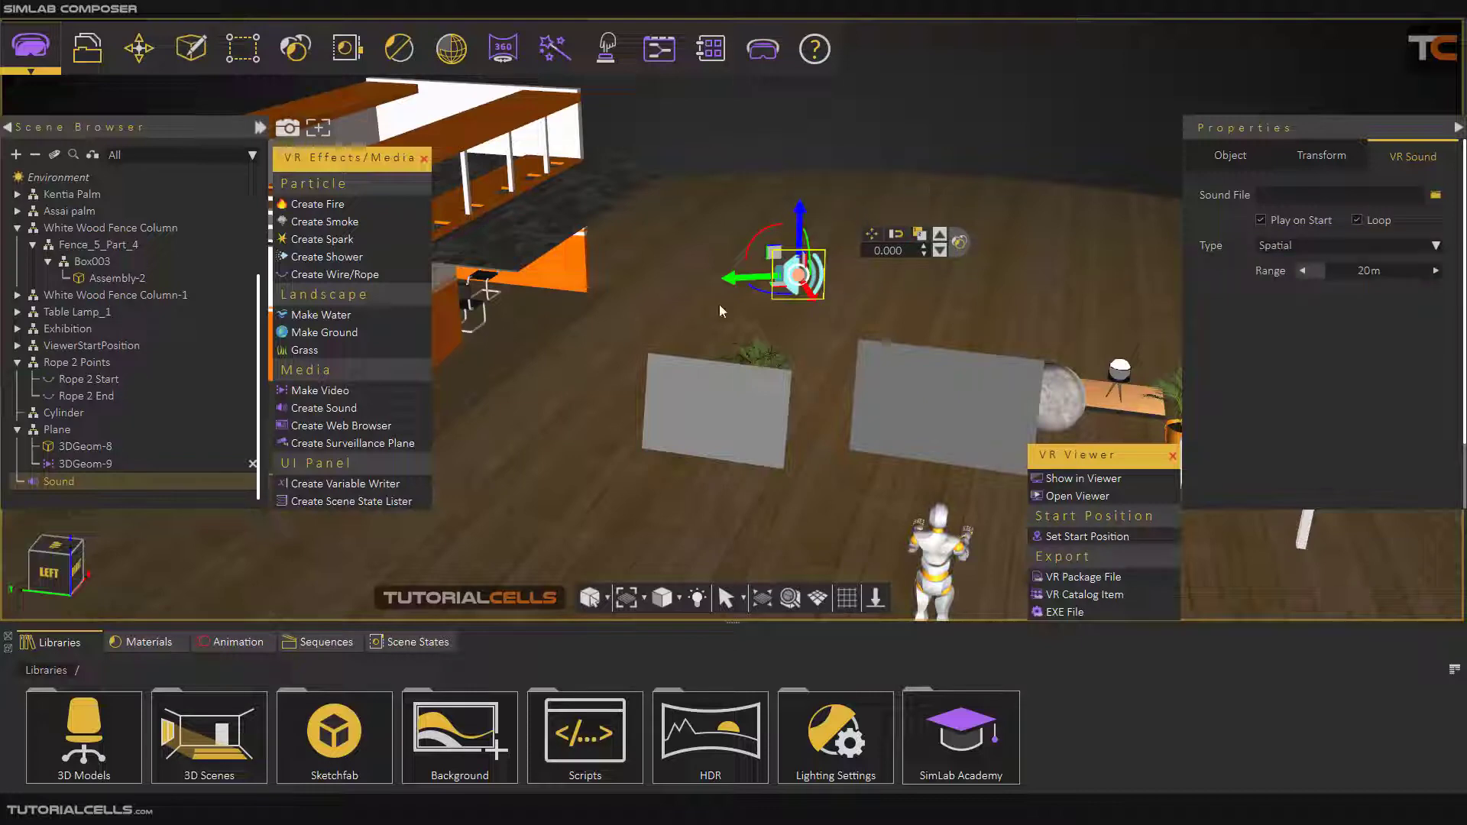
Set the spatial sound's range to 3 m.
{"action": "scroll", "coordinate": [909, 501], "scroll_direction": "down", "scroll_amount": 3}
{"action": "middle_click_drag", "start_coordinate": [833, 496], "coordinate": [727, 373]}
{"action": "right_click_drag", "start_coordinate": [817, 374], "coordinate": [775, 385]}
{"action": "left_click", "coordinate": [1362, 270]}
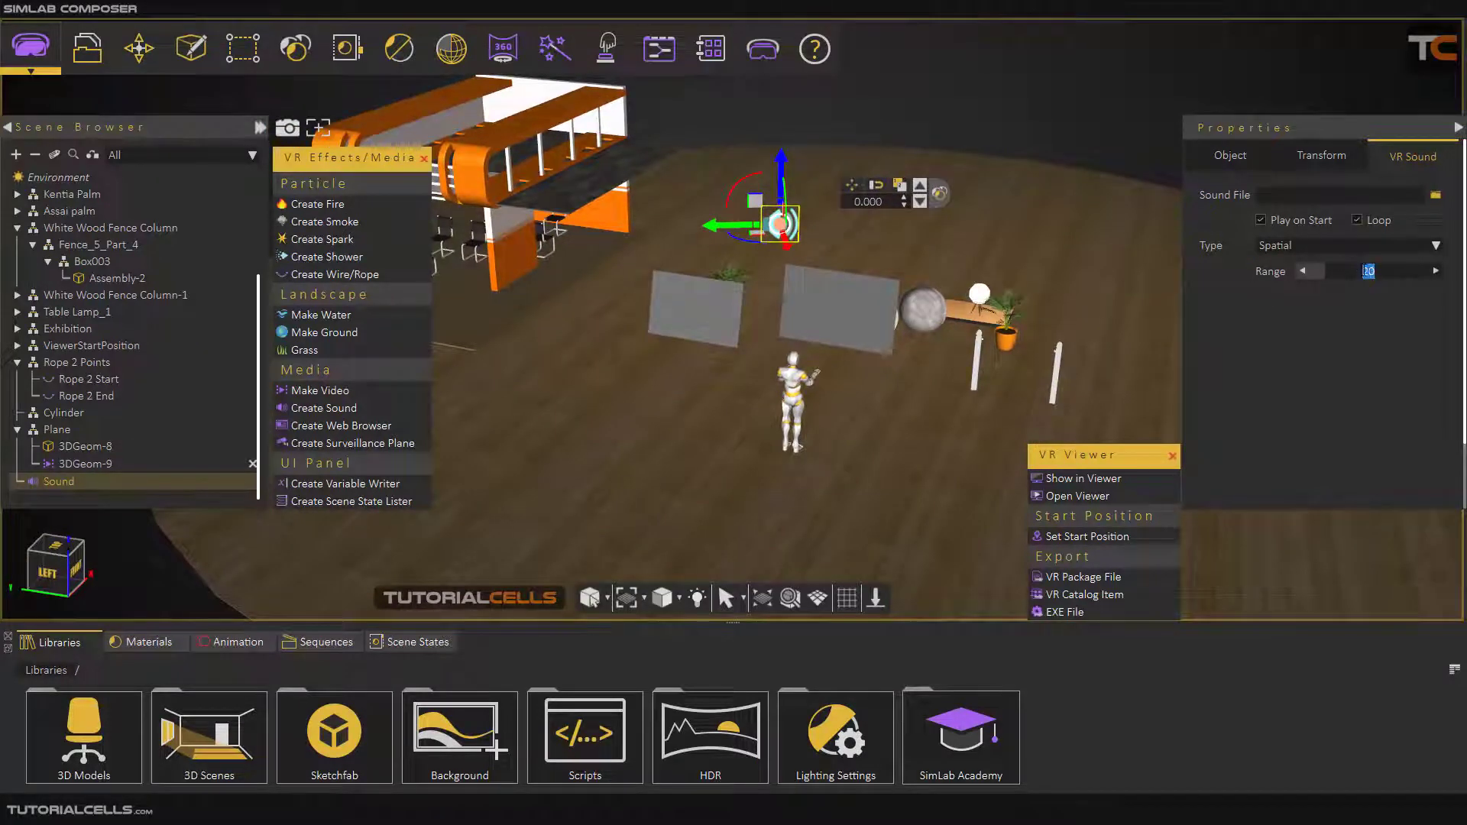
{"action": "key", "text": "Return"}
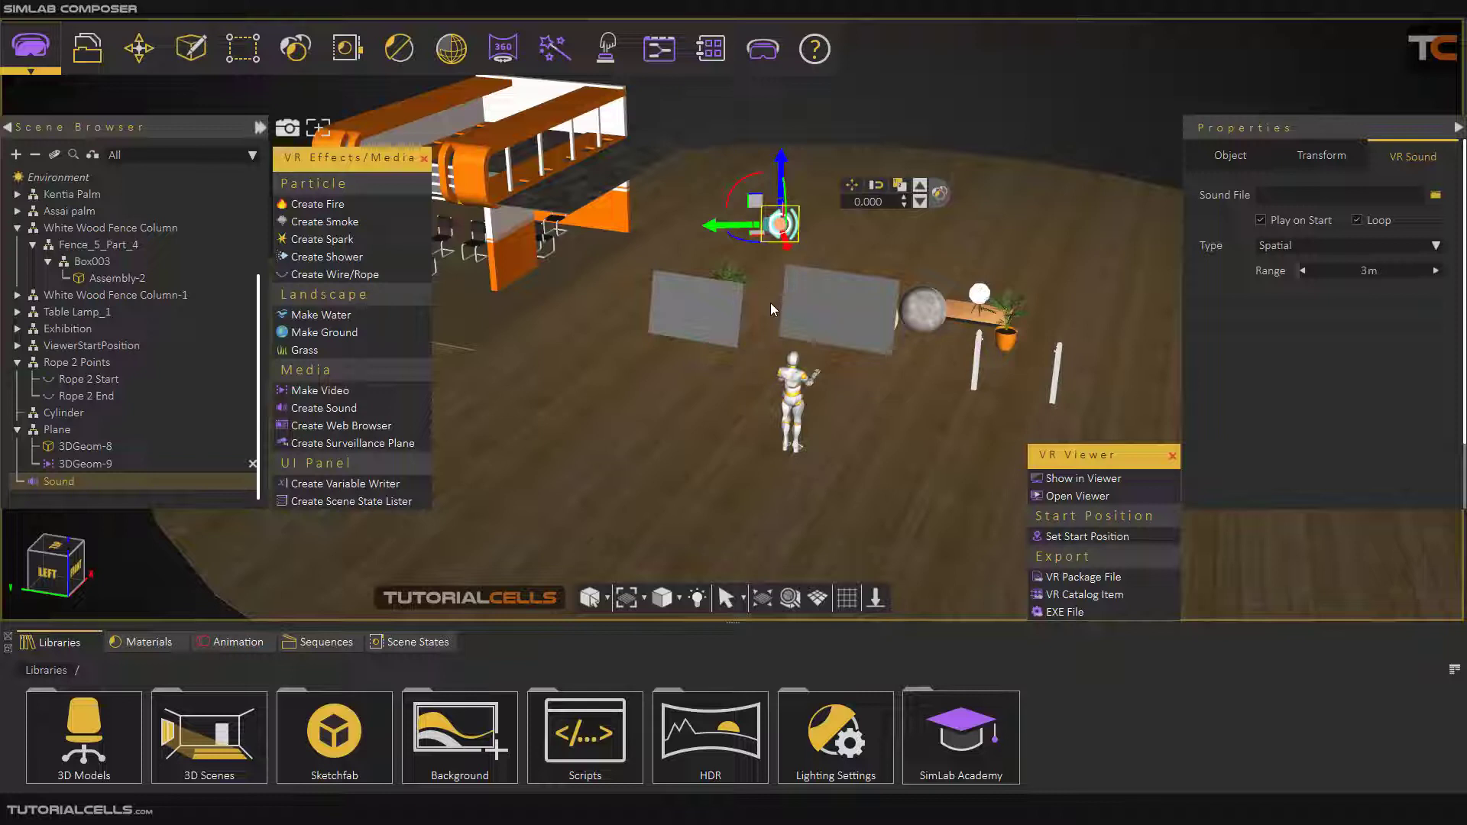
Load the Tropic Fuse- French Fuse.mp3 file into the VR sound and keep its type as Spatial.
{"action": "left_click", "coordinate": [1388, 245]}
{"action": "left_click", "coordinate": [1332, 323]}
{"action": "scroll", "coordinate": [862, 249], "scroll_direction": "down", "scroll_amount": 3}
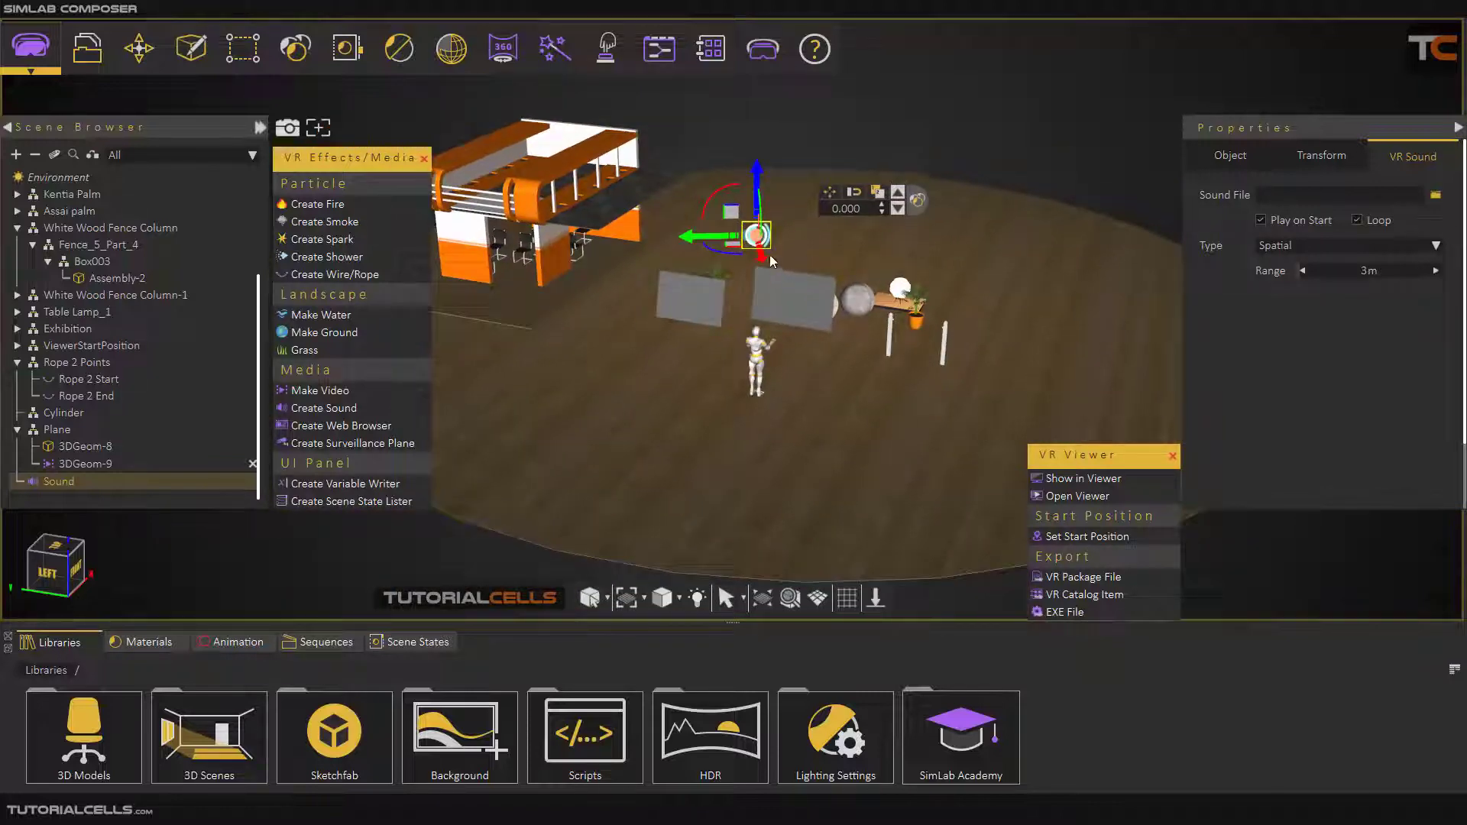
{"action": "scroll", "coordinate": [727, 245], "scroll_direction": "up", "scroll_amount": 4}
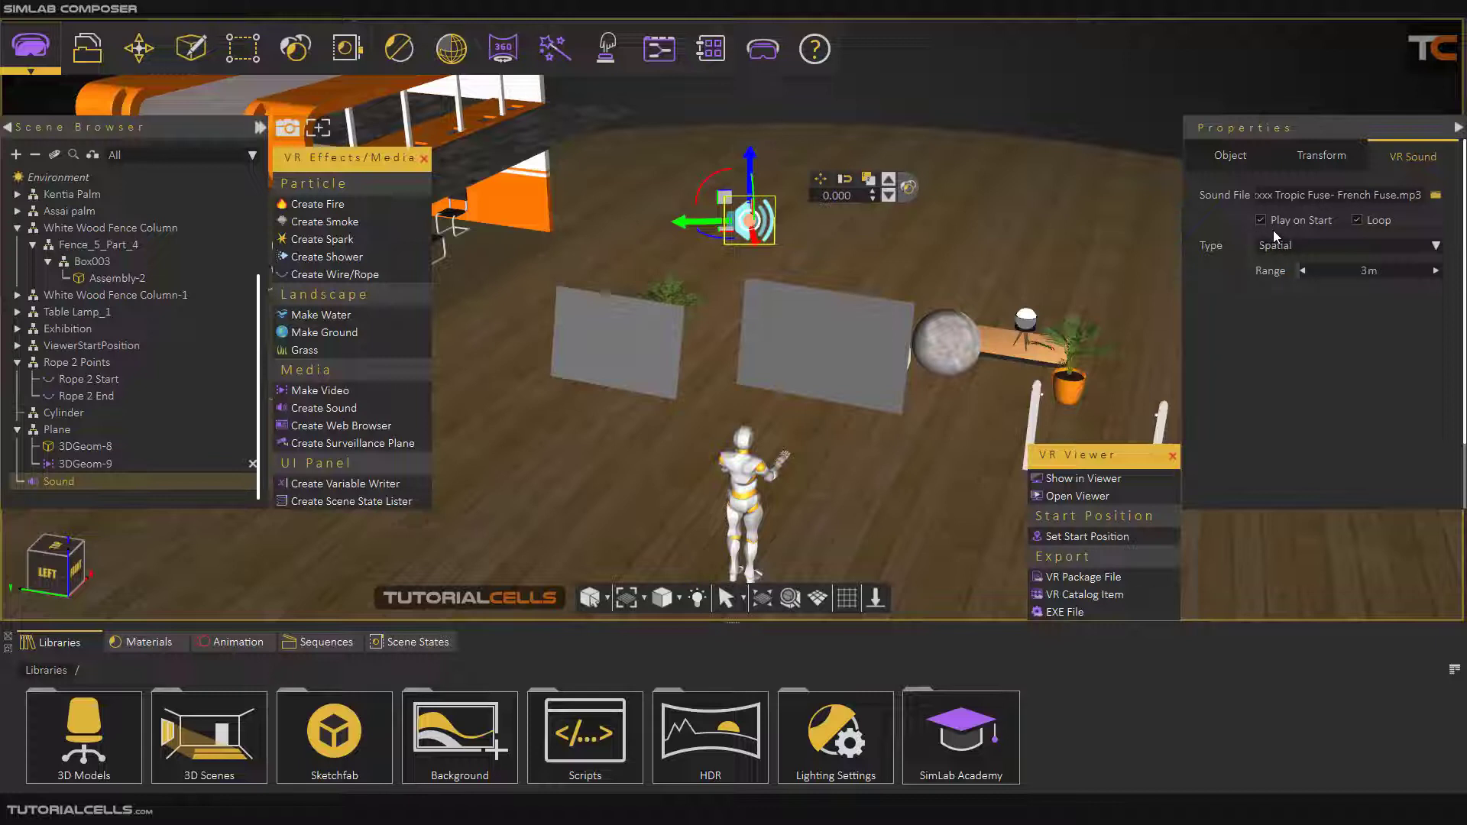
Test the sound by running the scene in the desktop viewer and moving toward its location, and exit without saving.
{"action": "left_click", "coordinate": [1111, 480]}
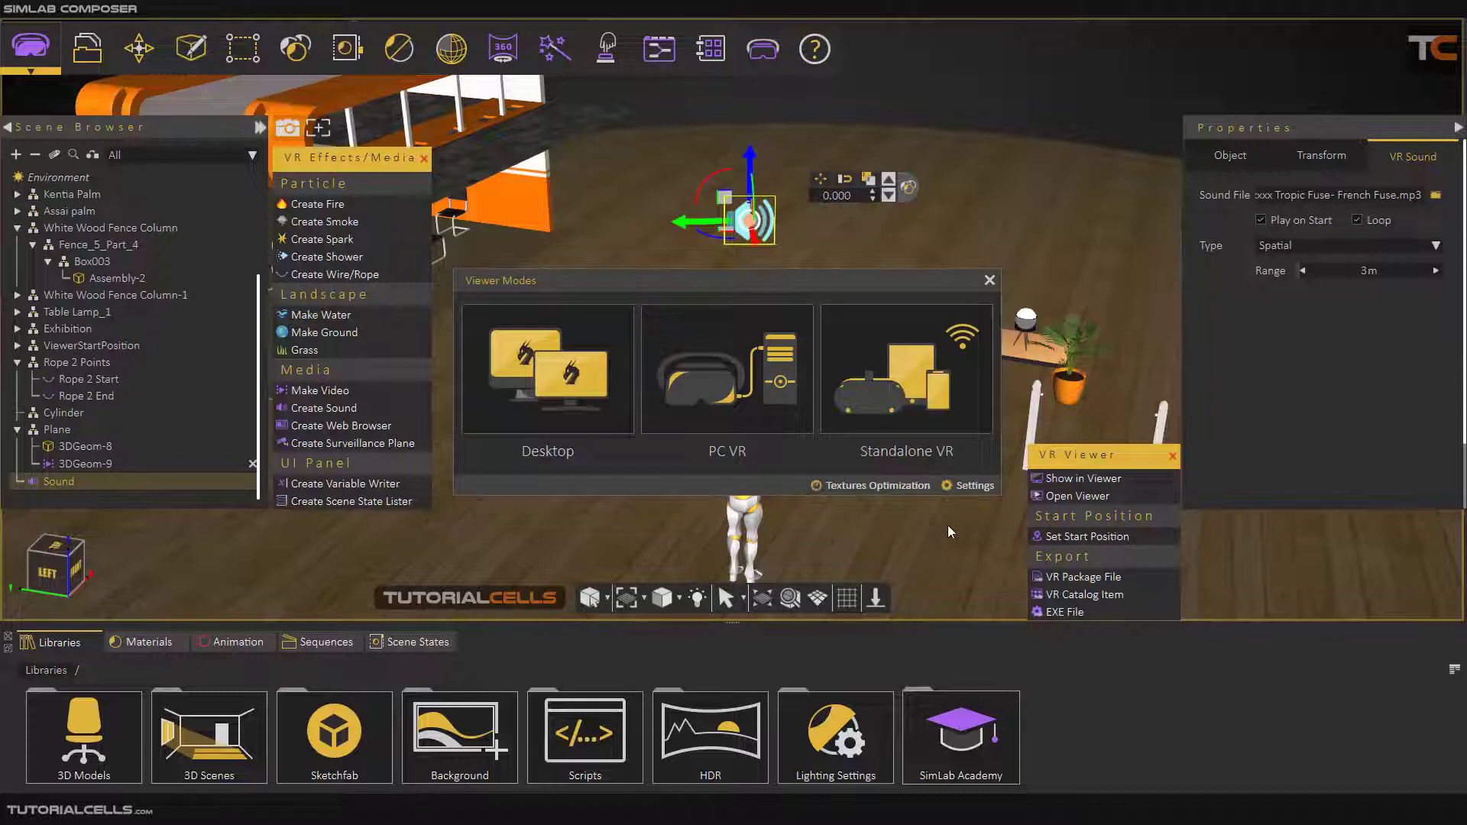
{"action": "left_click", "coordinate": [595, 407]}
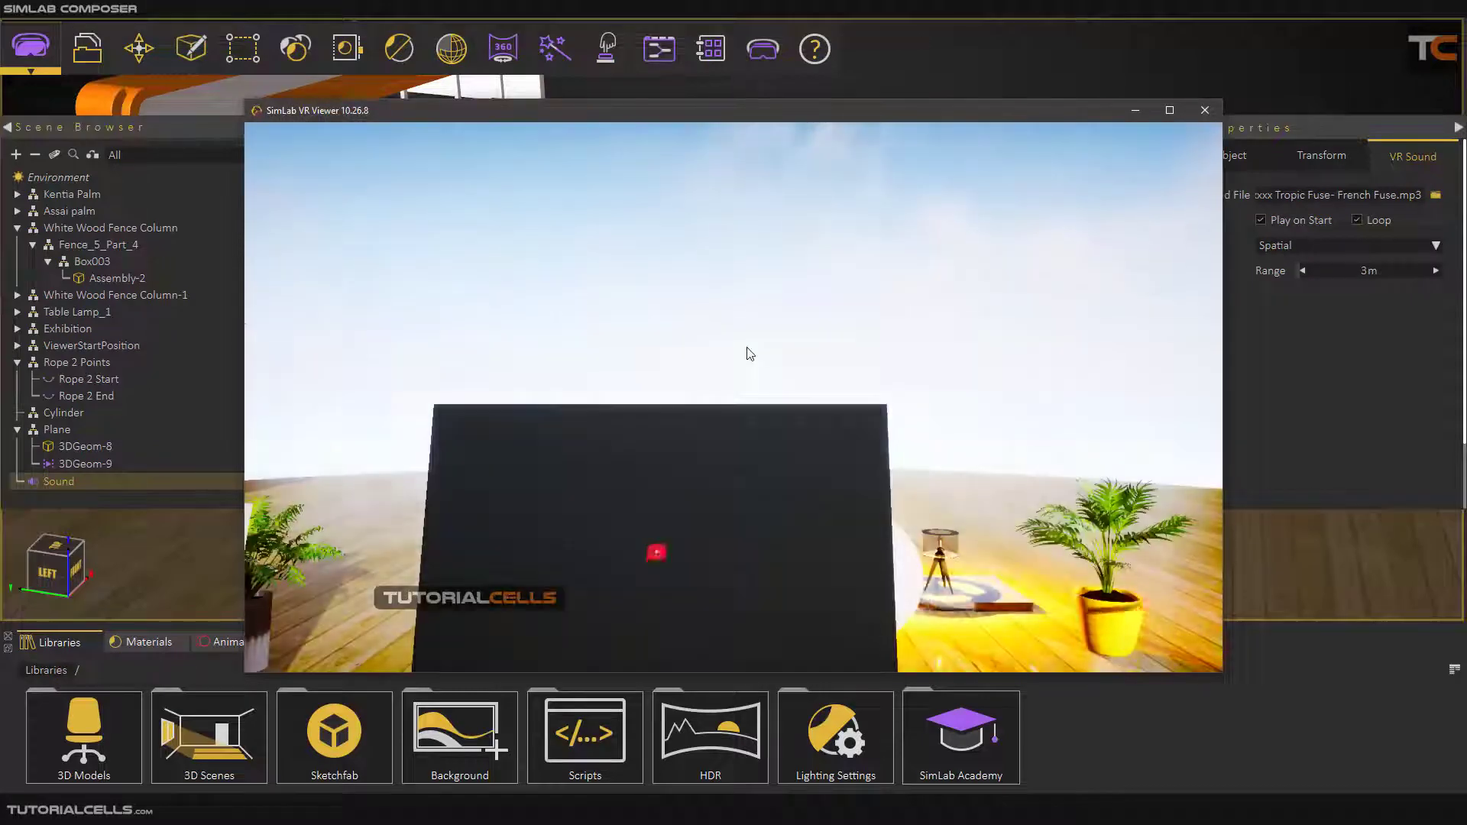
{"action": "right_click_drag", "start_coordinate": [747, 351], "coordinate": [466, 460]}
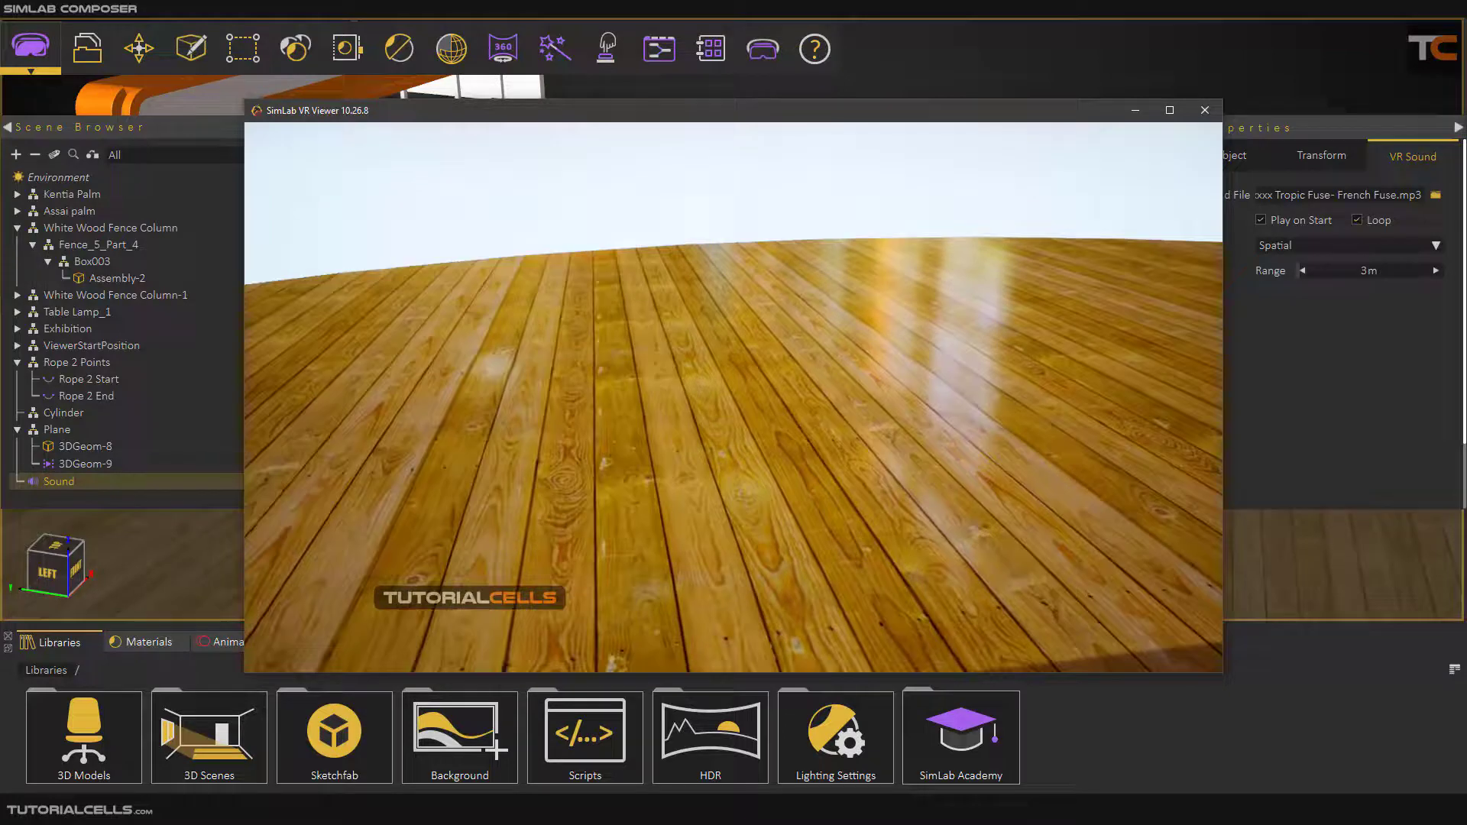
{"action": "key", "text": "Escape"}
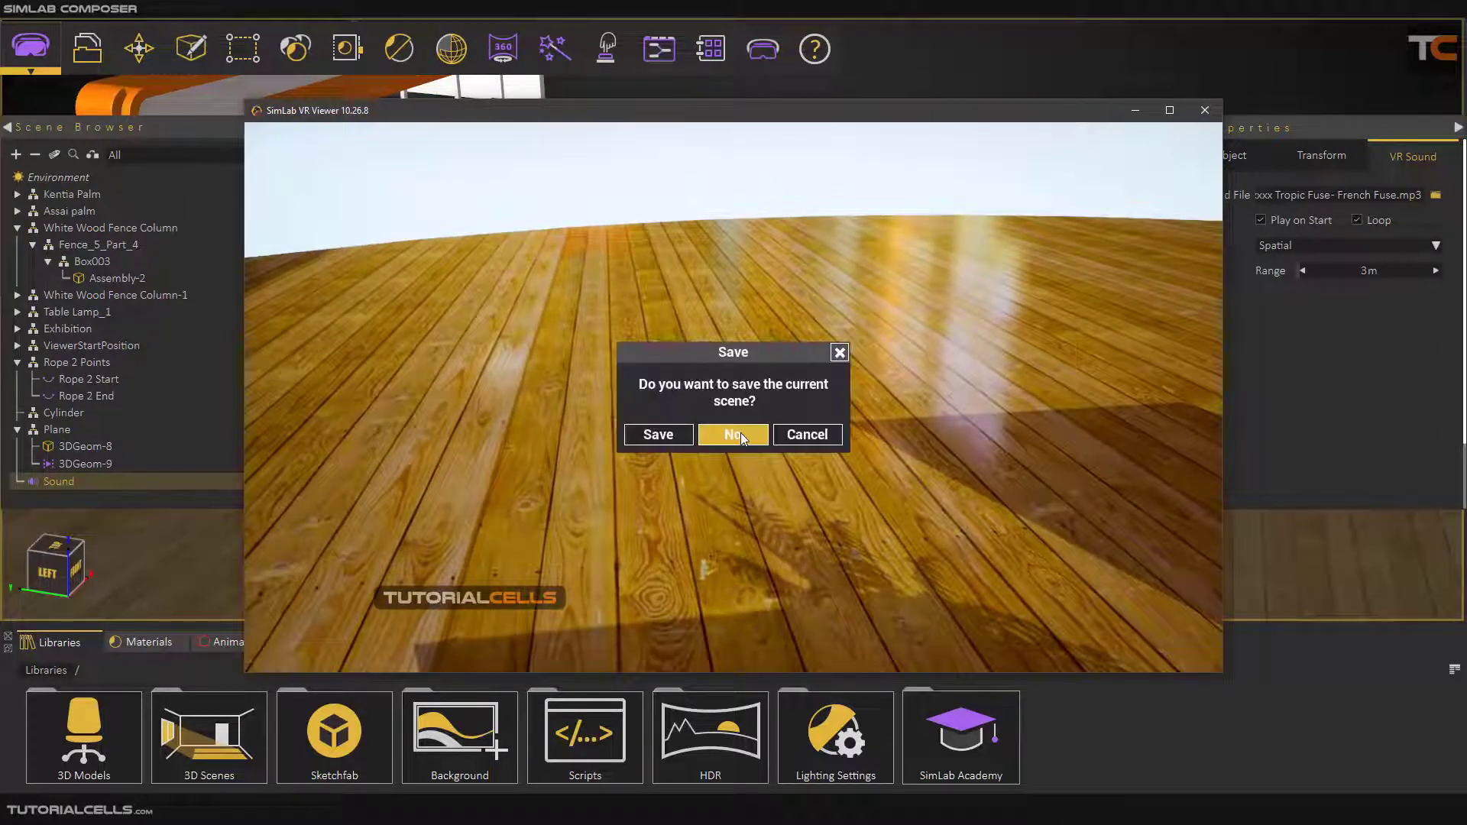
{"action": "left_click", "coordinate": [742, 428]}
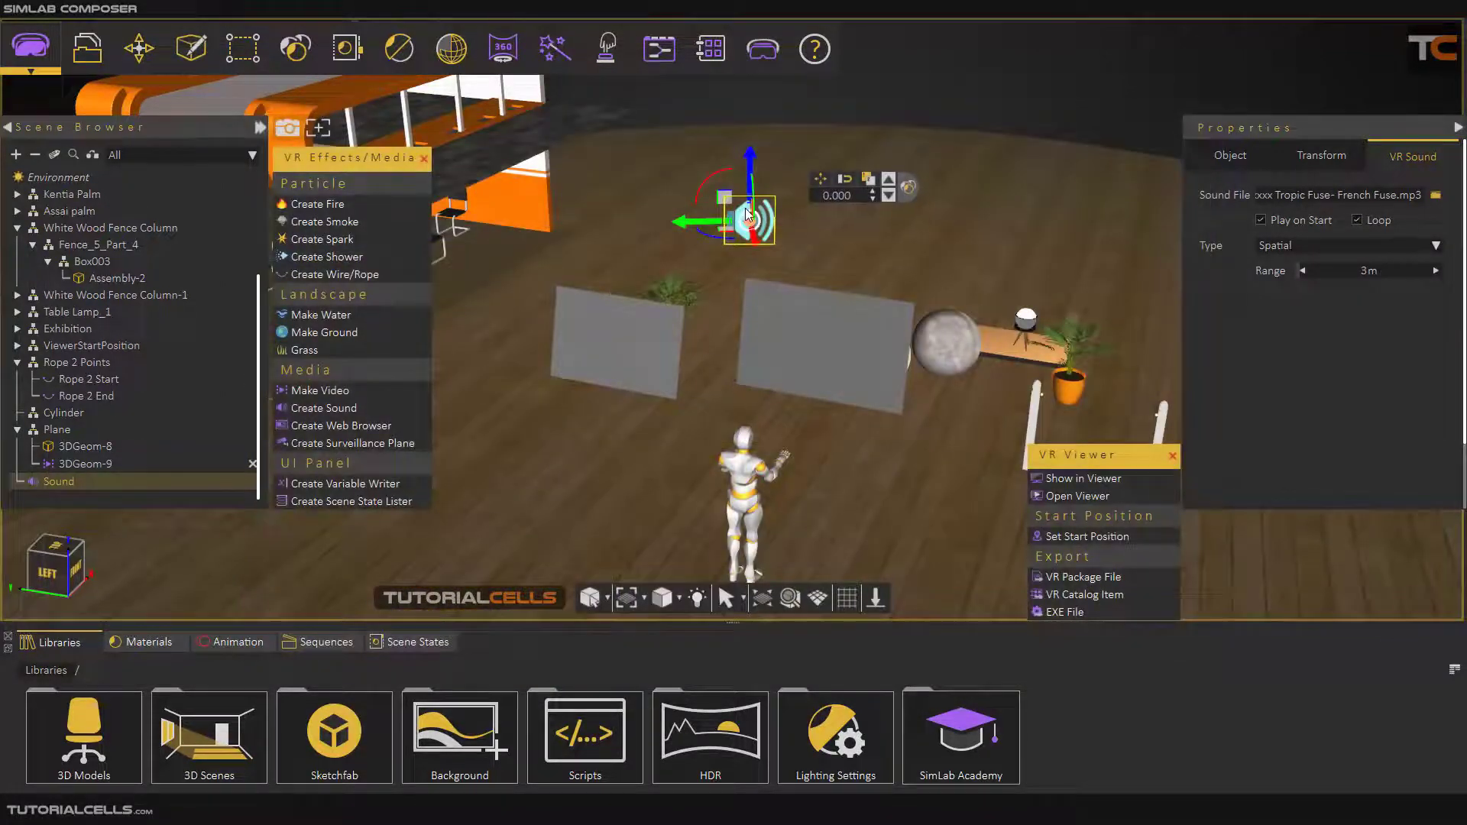
Rotate the sound object about 20.8° around its vertical axis.
{"action": "scroll", "coordinate": [746, 211], "scroll_direction": "up", "scroll_amount": 5}
{"action": "mouse_move", "coordinate": [718, 248]}
{"action": "left_mouse_down"}
{"action": "mouse_move", "coordinate": [811, 266]}
{"action": "mouse_move", "coordinate": [733, 268]}
{"action": "left_mouse_up"}
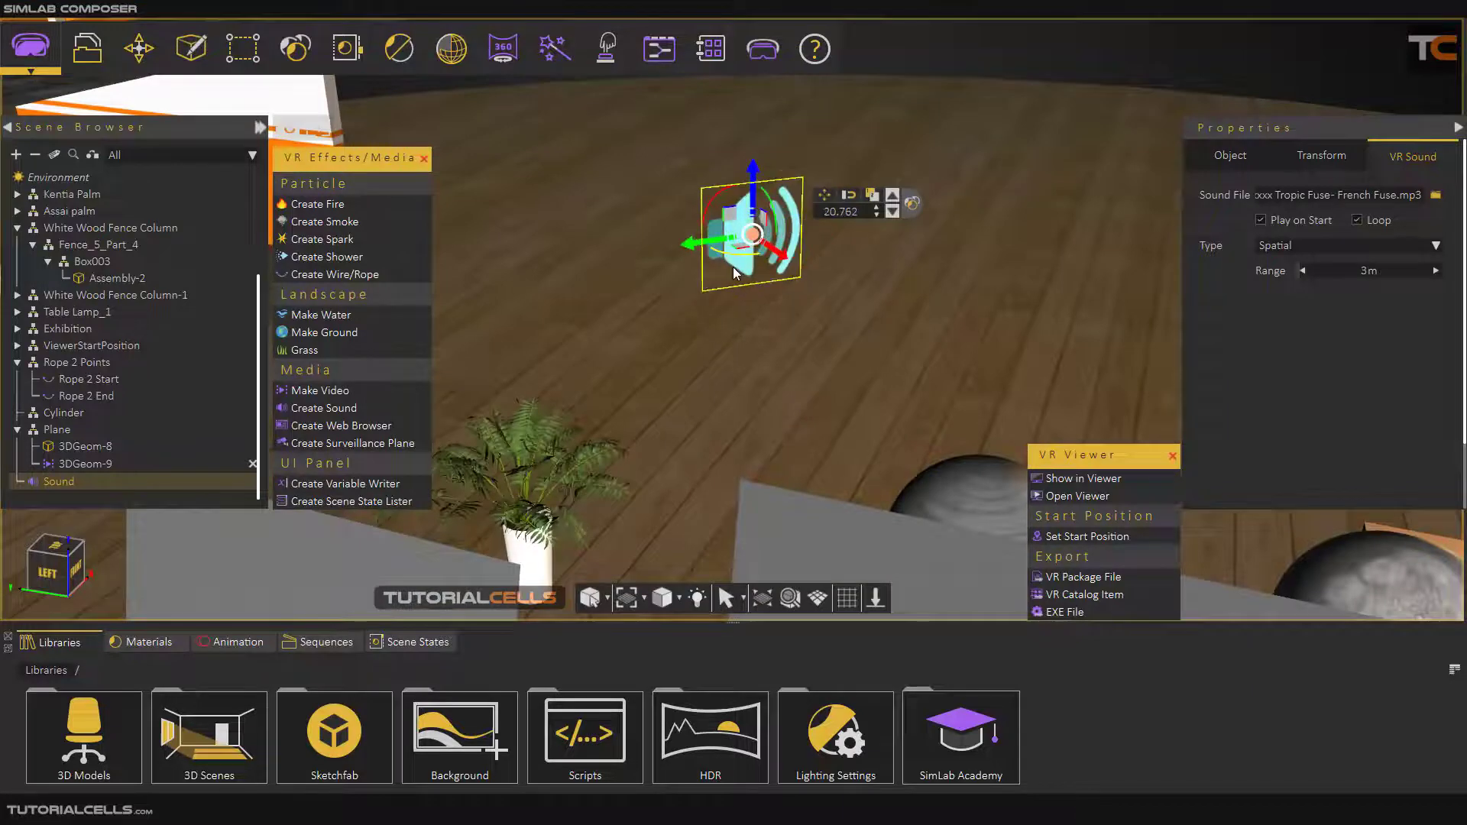
{"action": "scroll", "coordinate": [518, 329], "scroll_direction": "down", "scroll_amount": 3}
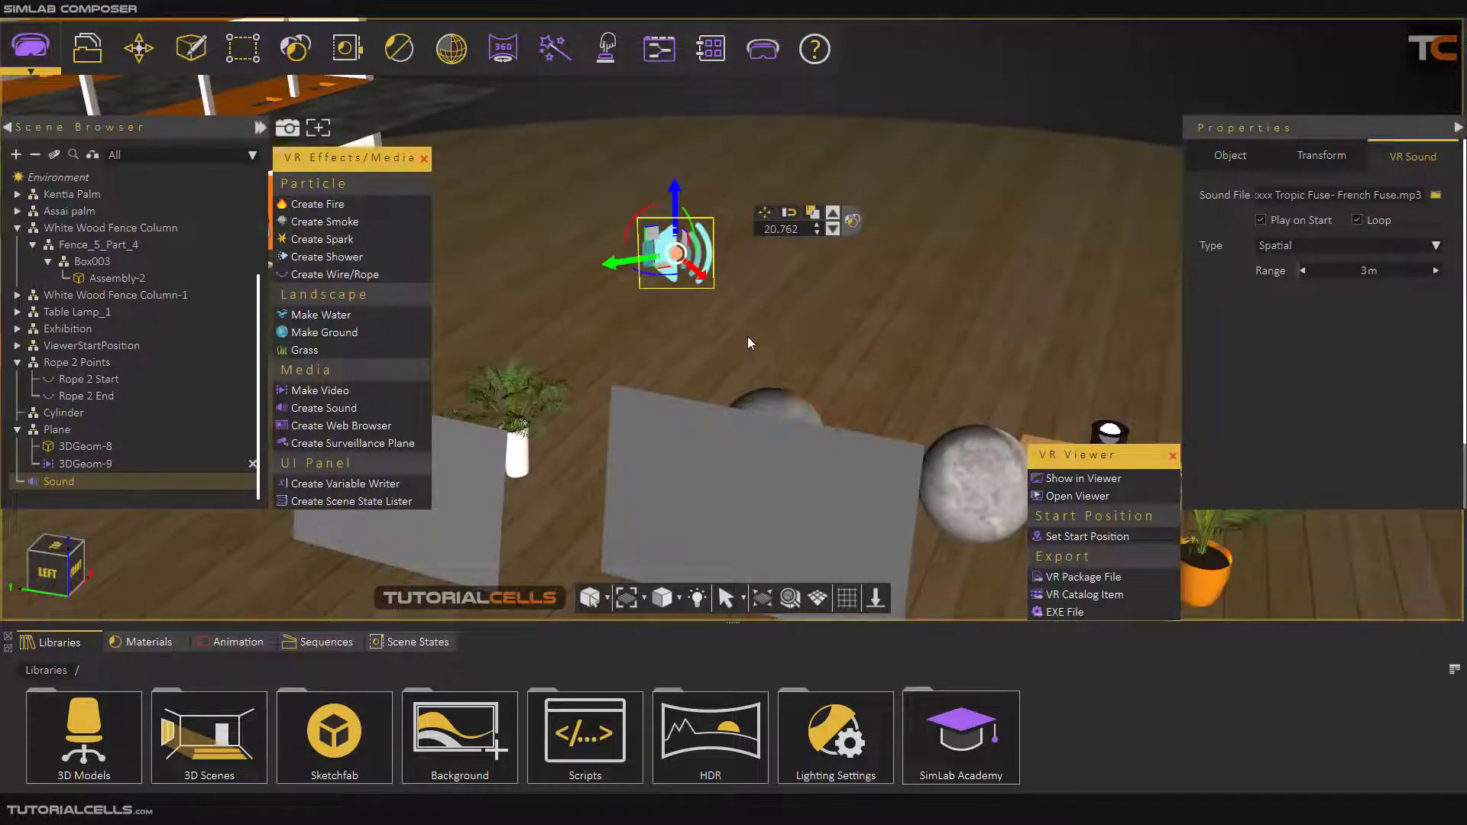
Create a cylinder with radius 0.50 and height 1.00, centred at the sound object.
{"action": "left_click", "coordinate": [191, 49]}
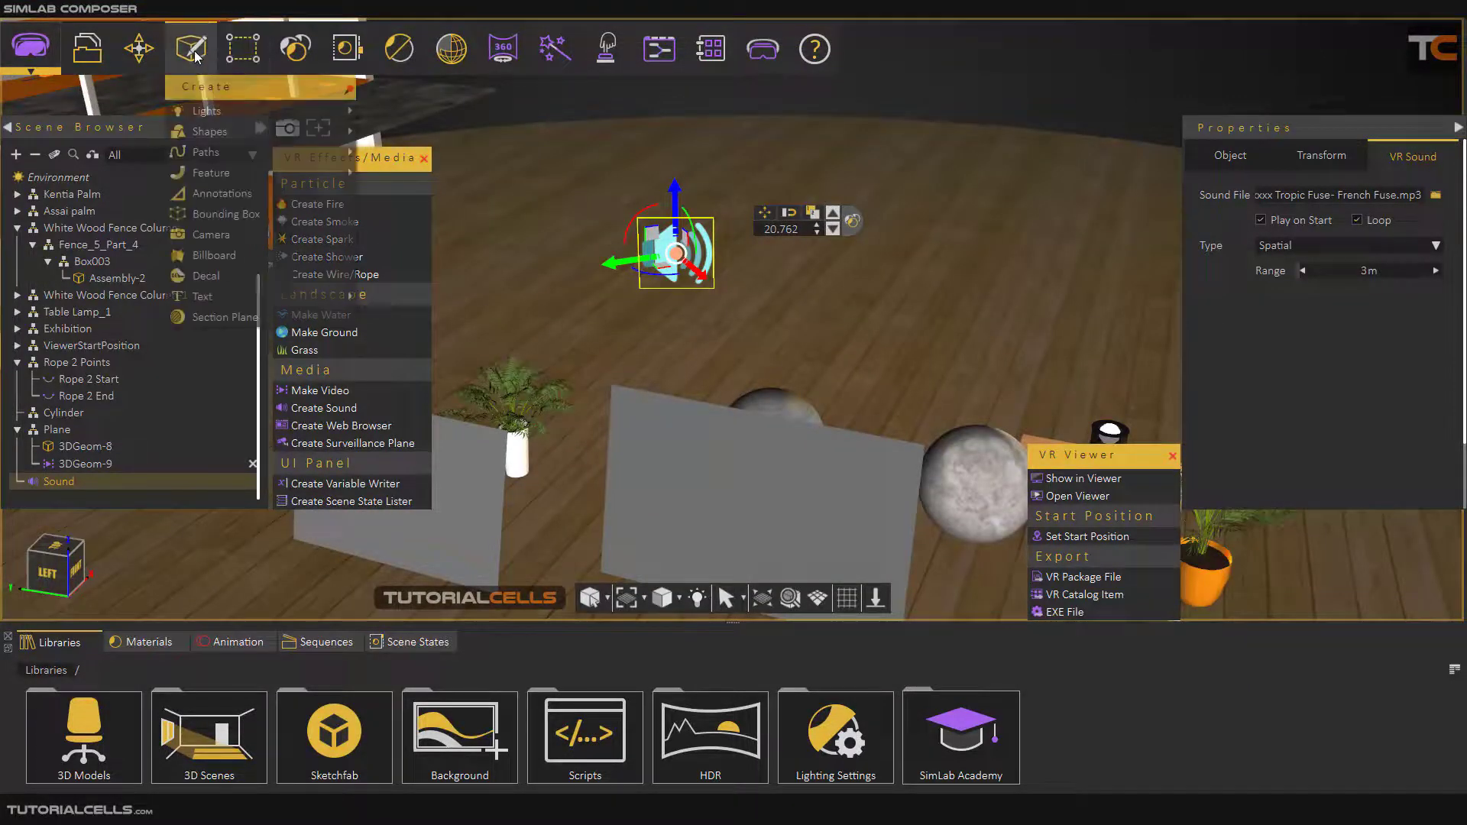
{"action": "mouse_move", "coordinate": [237, 133]}
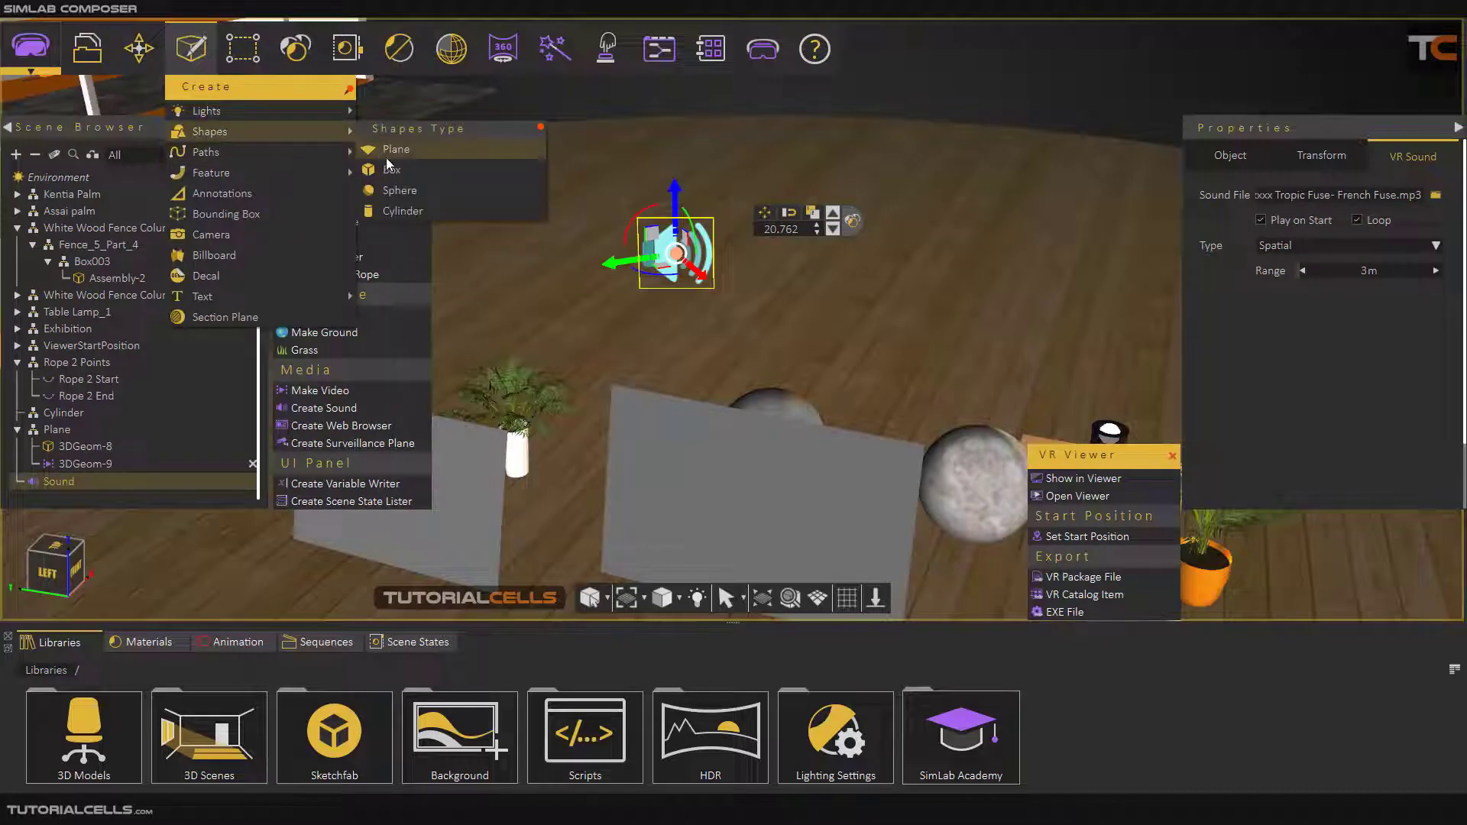
{"action": "left_click", "coordinate": [399, 211]}
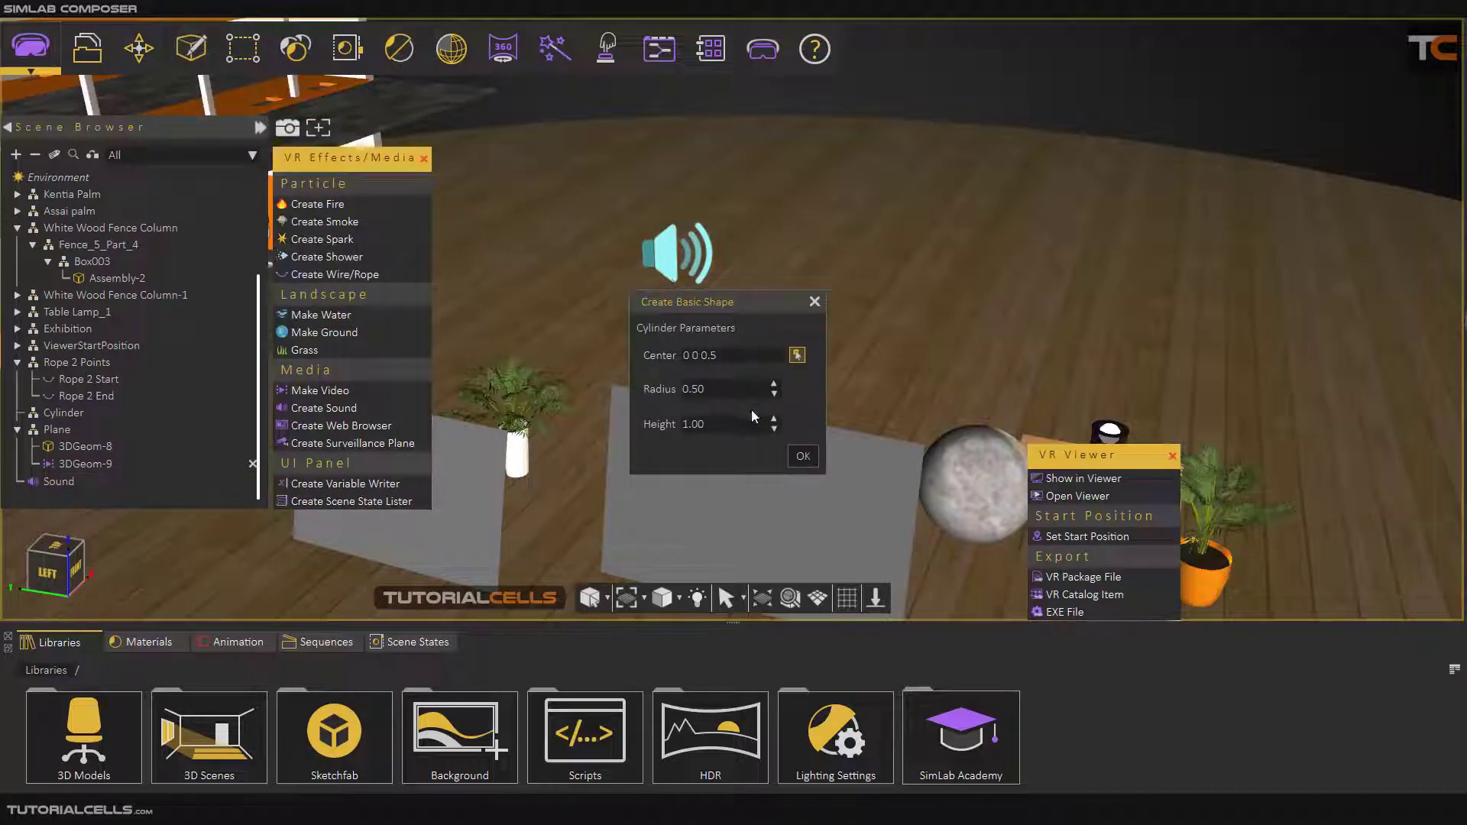
{"action": "left_click", "coordinate": [660, 287]}
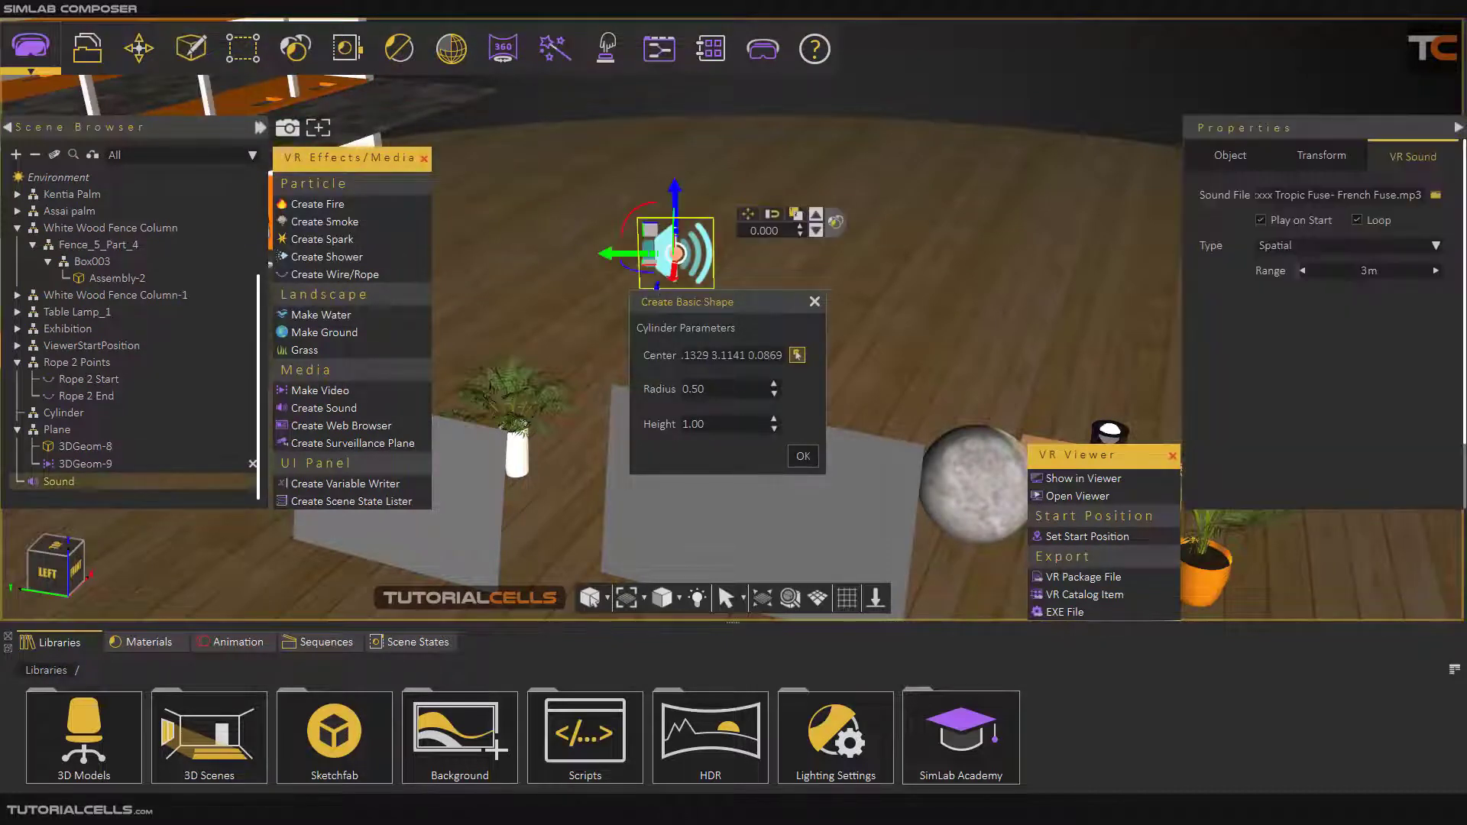
{"action": "left_click", "coordinate": [803, 456]}
Lower the new cylinder by about 0.494 so it forms a shallow disc marking the sound's position on the floor.
{"action": "scroll", "coordinate": [630, 266], "scroll_direction": "up", "scroll_amount": 5}
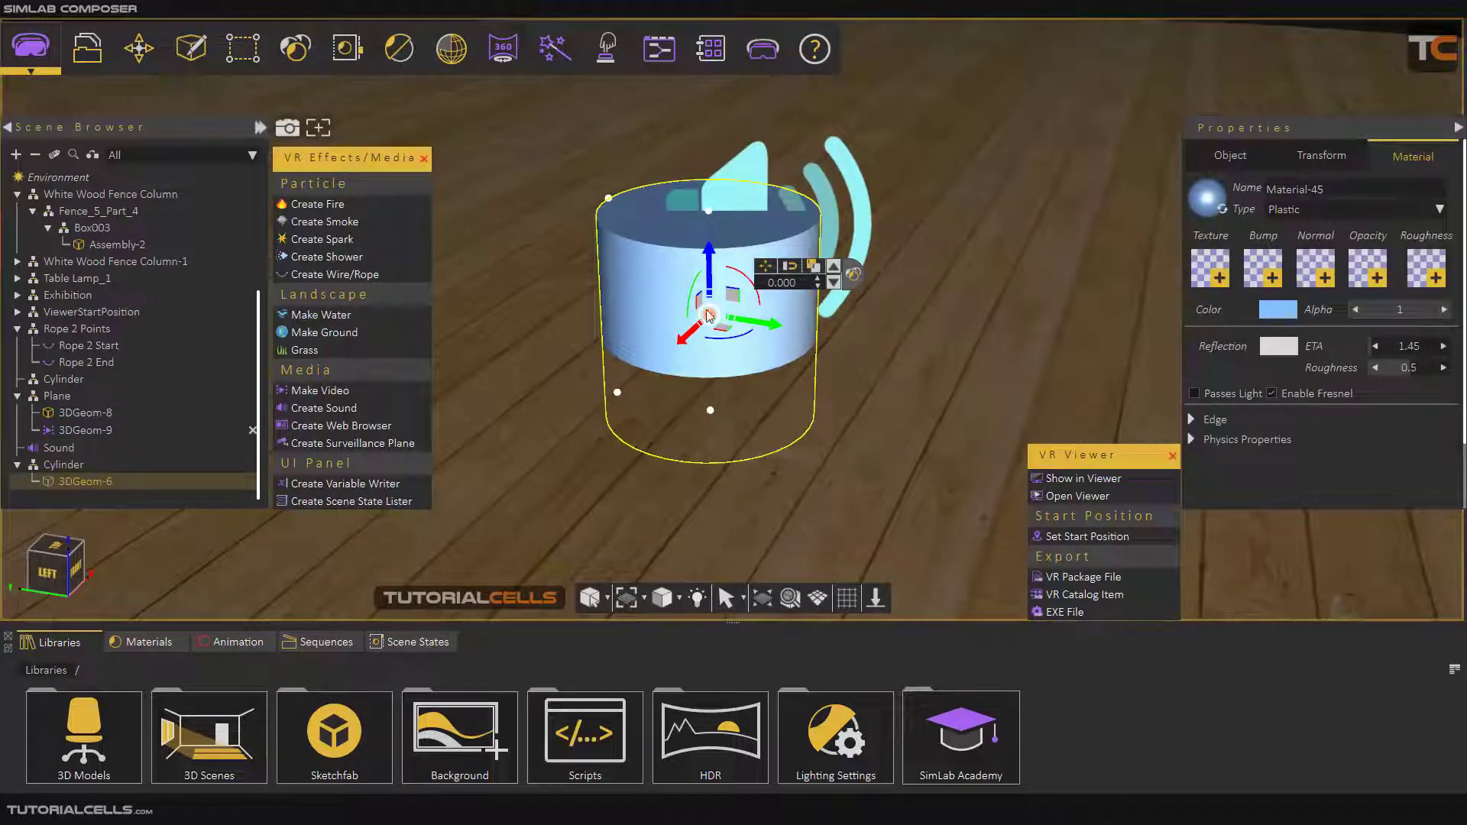
{"action": "left_click_drag", "start_coordinate": [711, 288], "coordinate": [718, 354]}
{"action": "scroll", "coordinate": [809, 231], "scroll_direction": "down", "scroll_amount": 4}
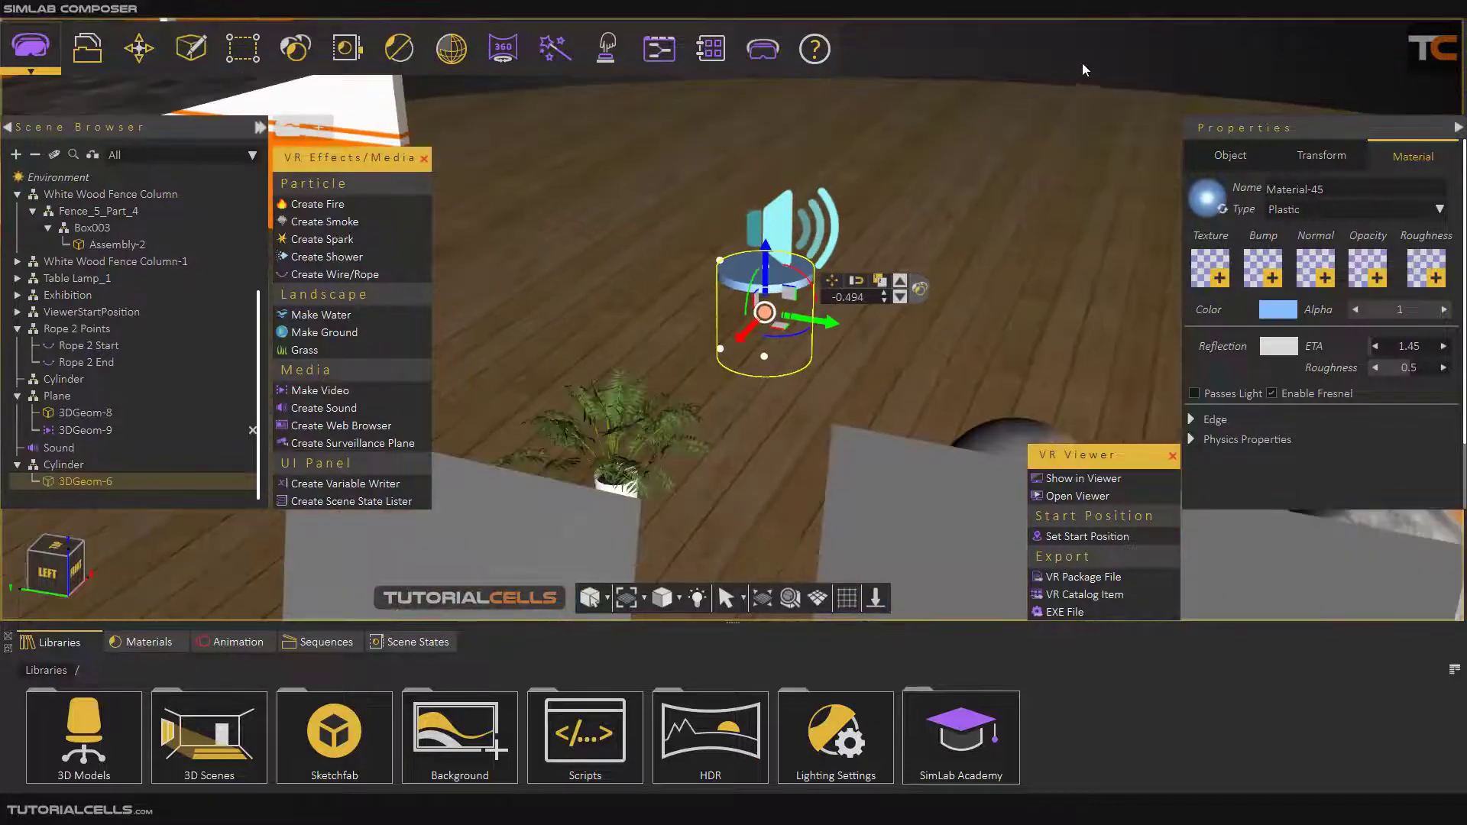
Show the scene in the viewer and walk toward and away from the disc to test the sound's range.
{"action": "left_click", "coordinate": [1084, 478]}
{"action": "left_click", "coordinate": [768, 354]}
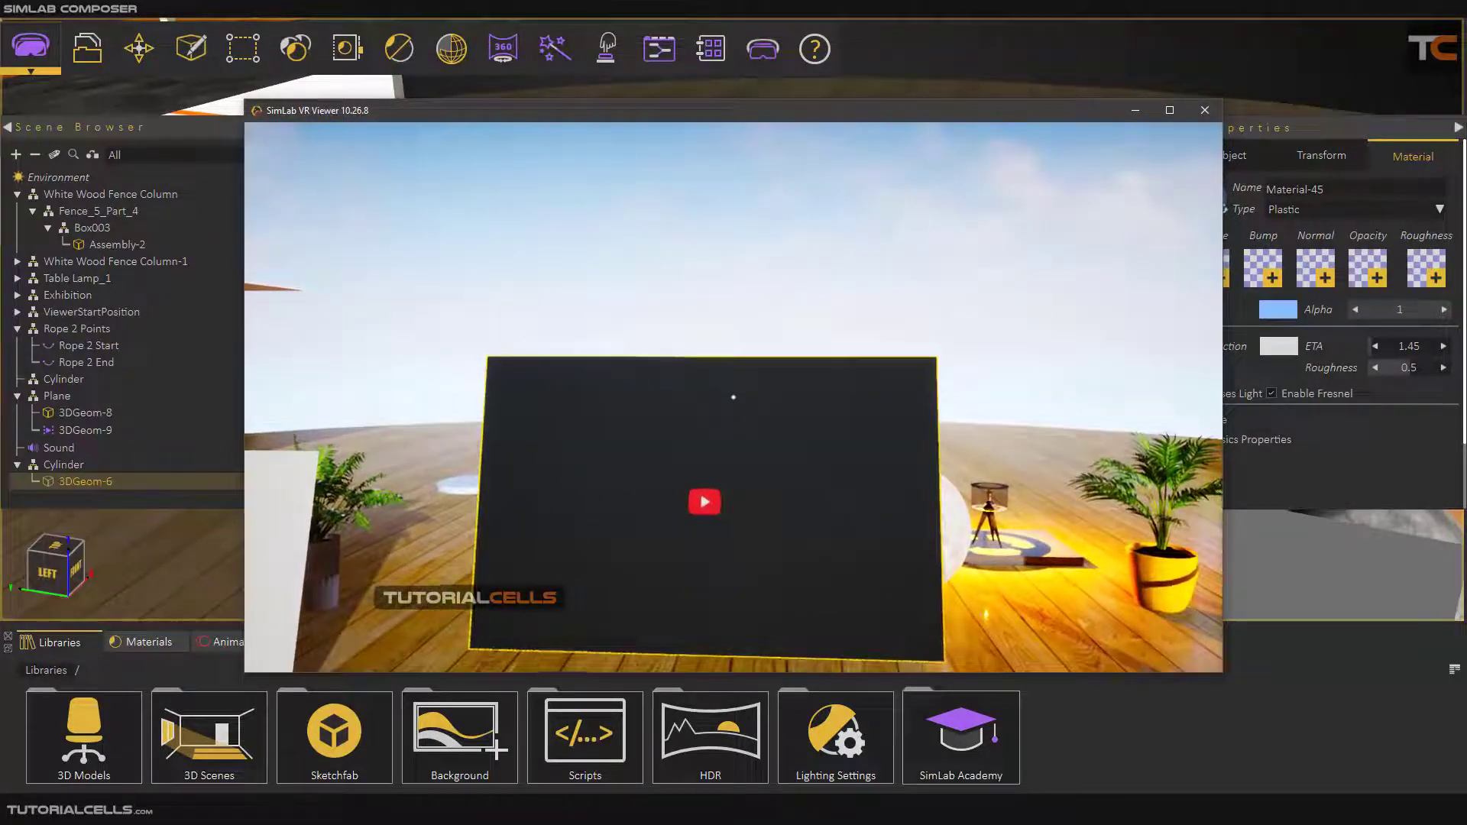
{"action": "key", "text": "Left"}
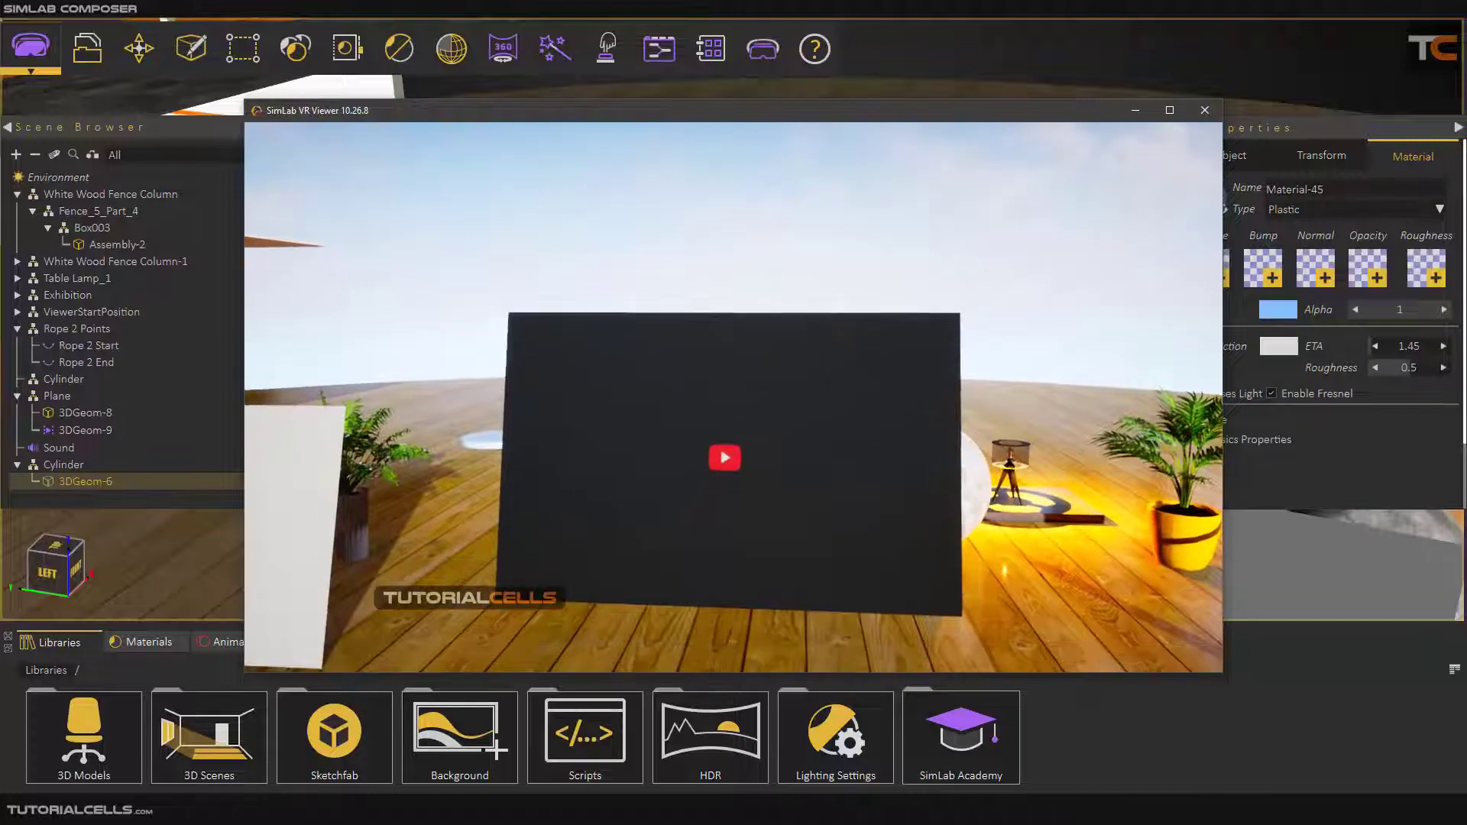
{"action": "key", "text": "w"}
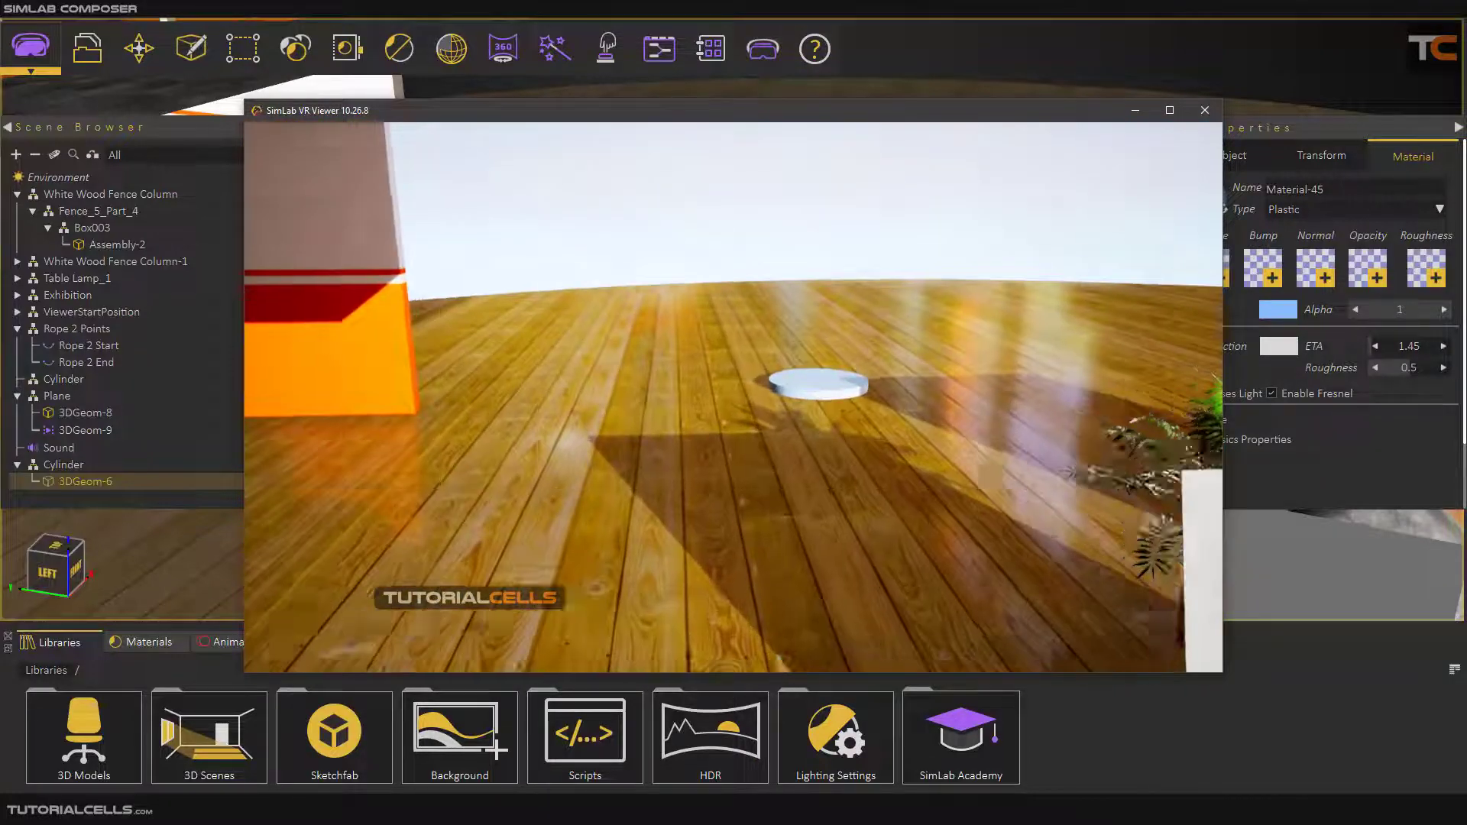
{"action": "key", "text": "w"}
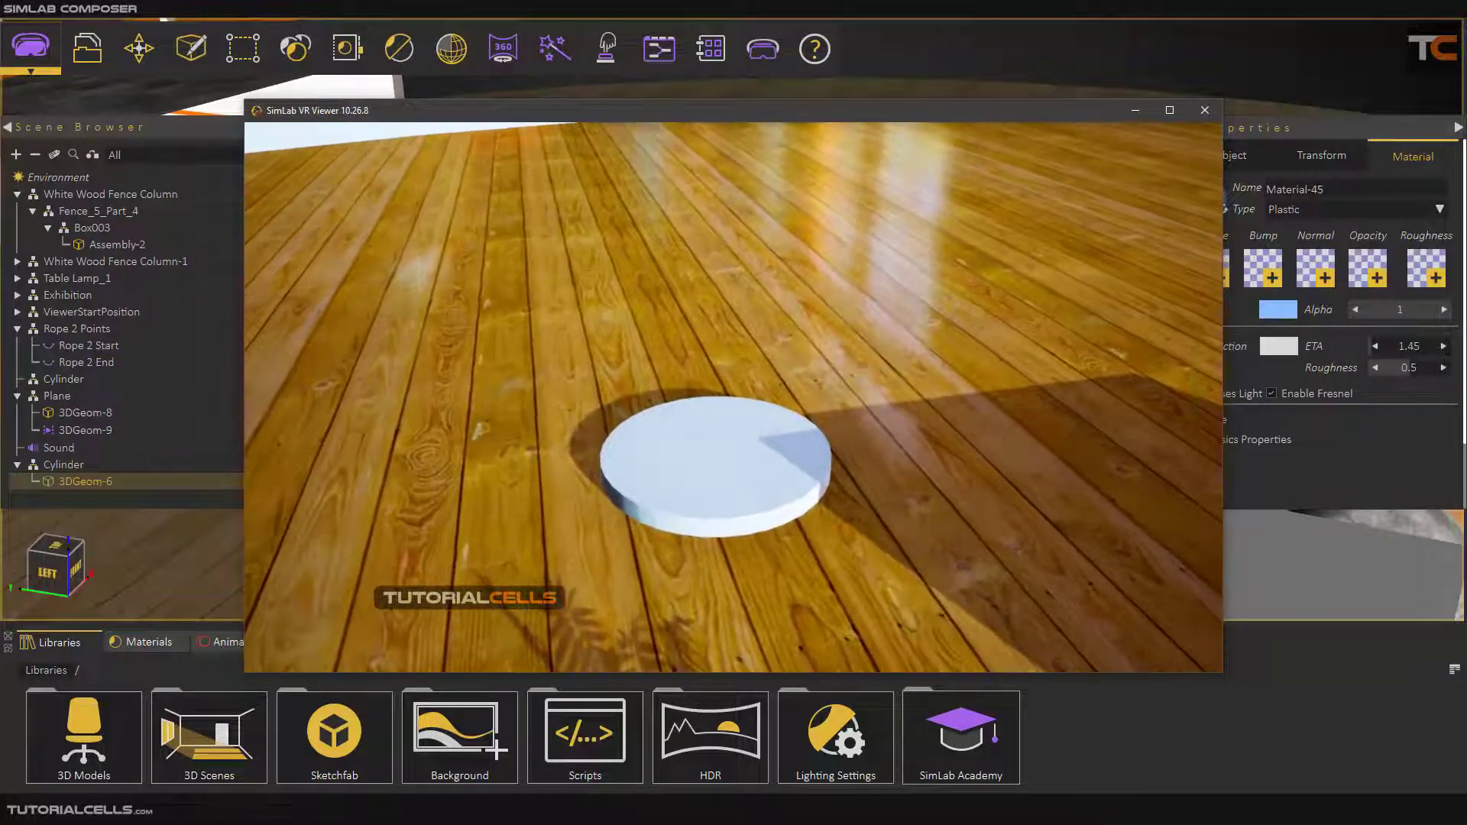
{"action": "key", "text": "Left"}
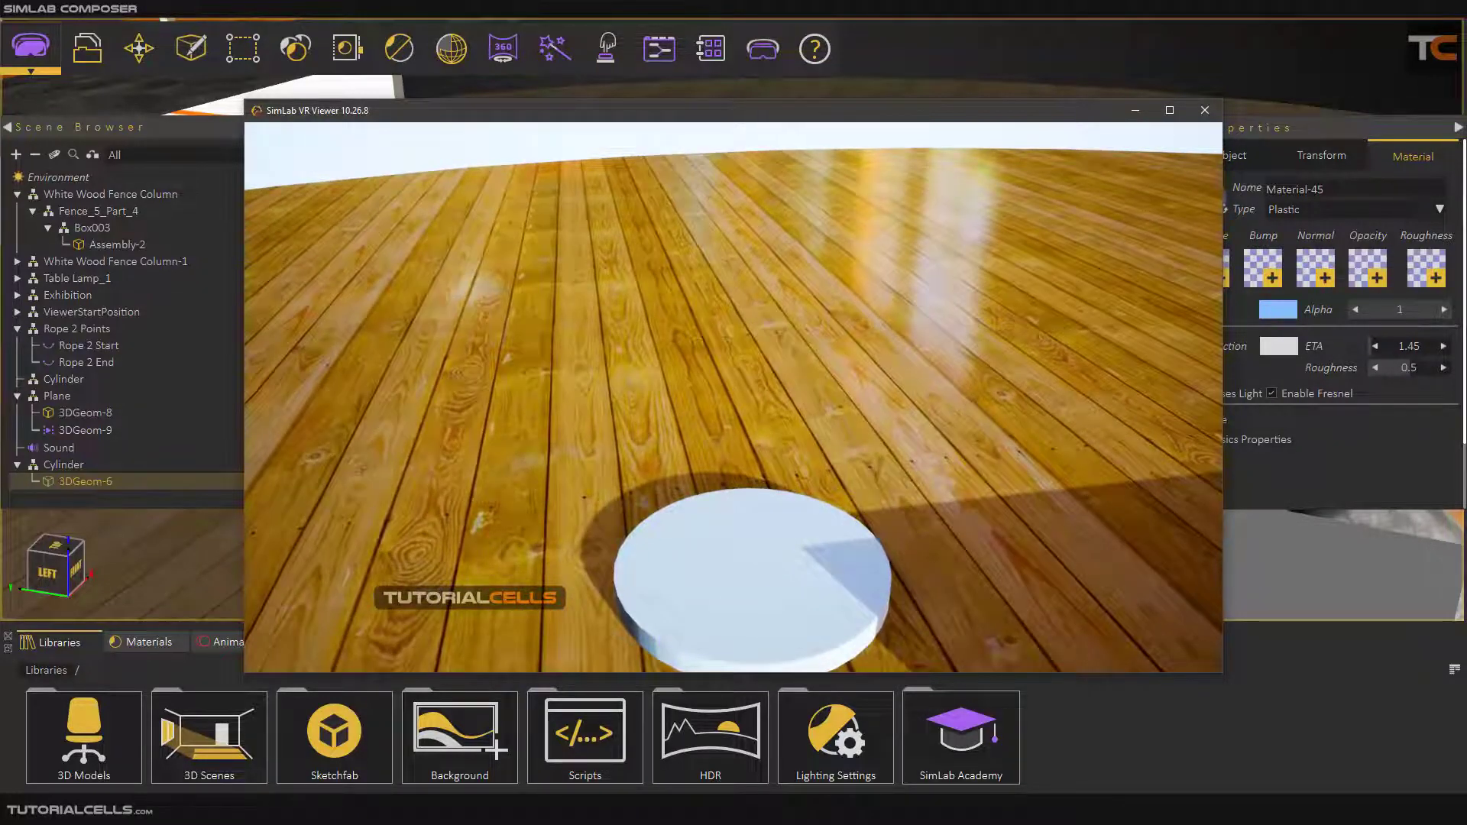
{"action": "key", "text": "Down"}
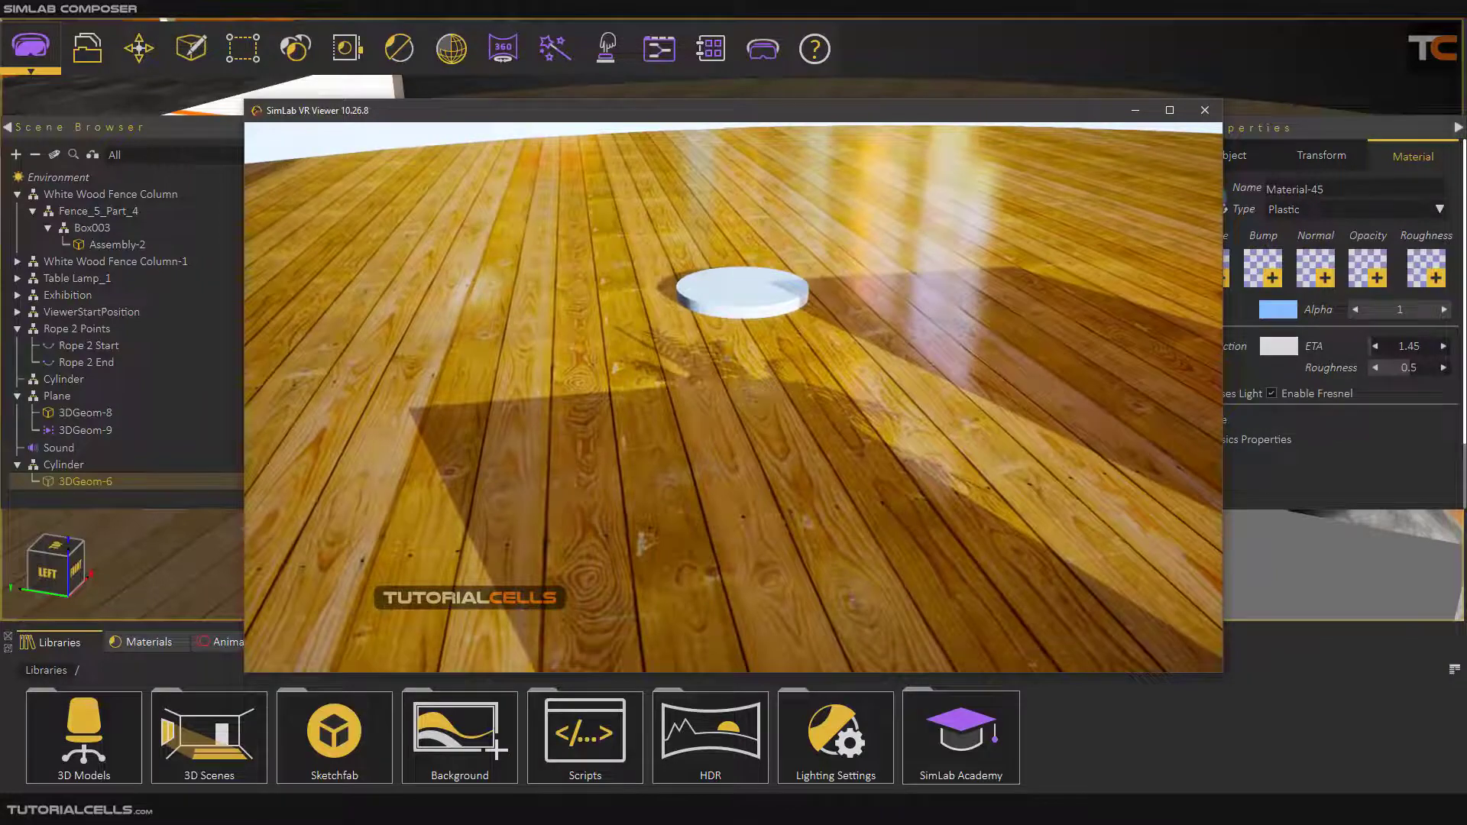
{"action": "key", "text": "Up"}
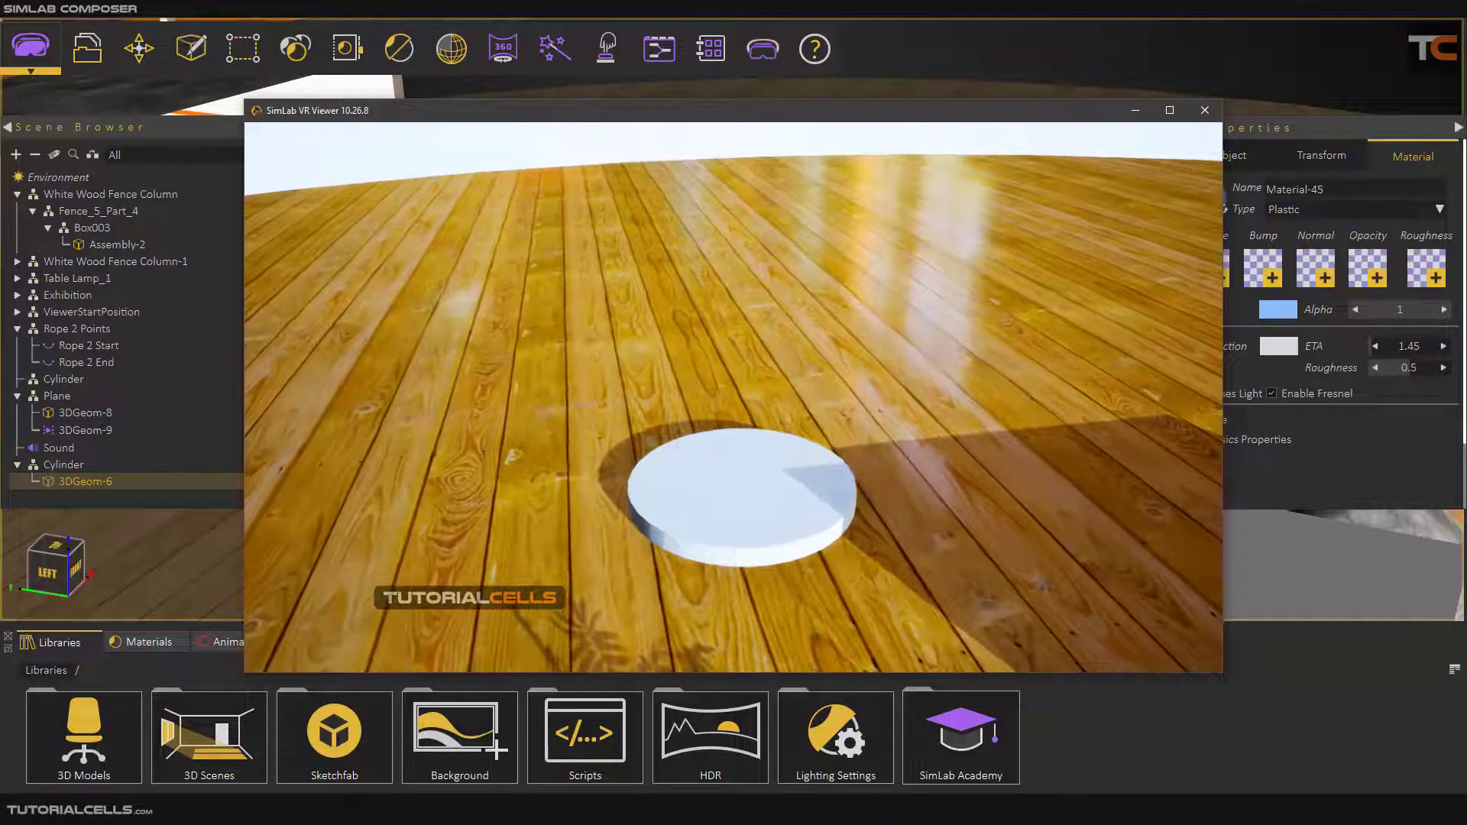
Move past the disc and look around toward the exhibition stand and lamp to test the spatial sound, and exit without saving.
{"action": "key", "text": "Up"}
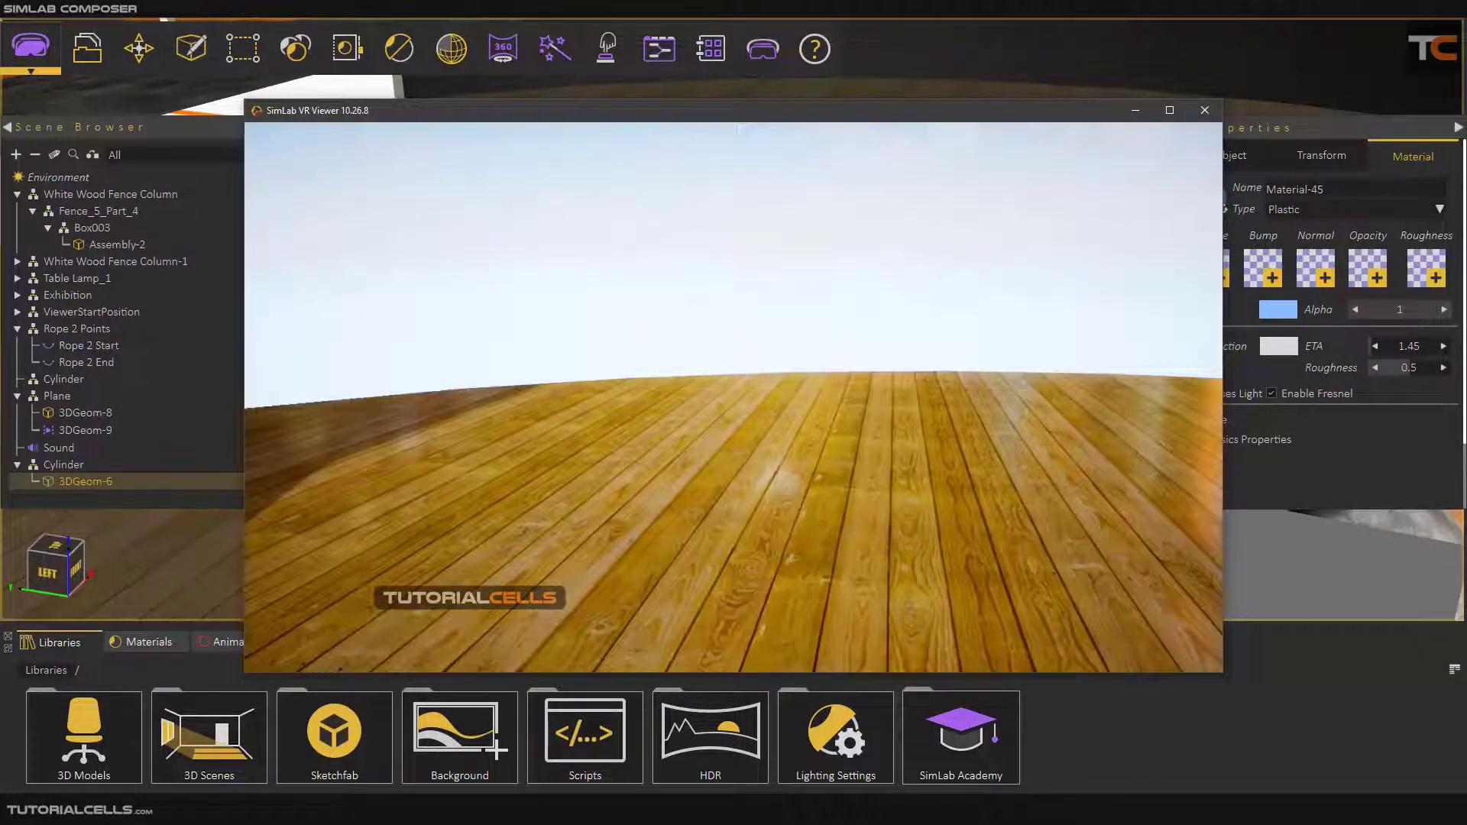
{"action": "key", "text": "Left"}
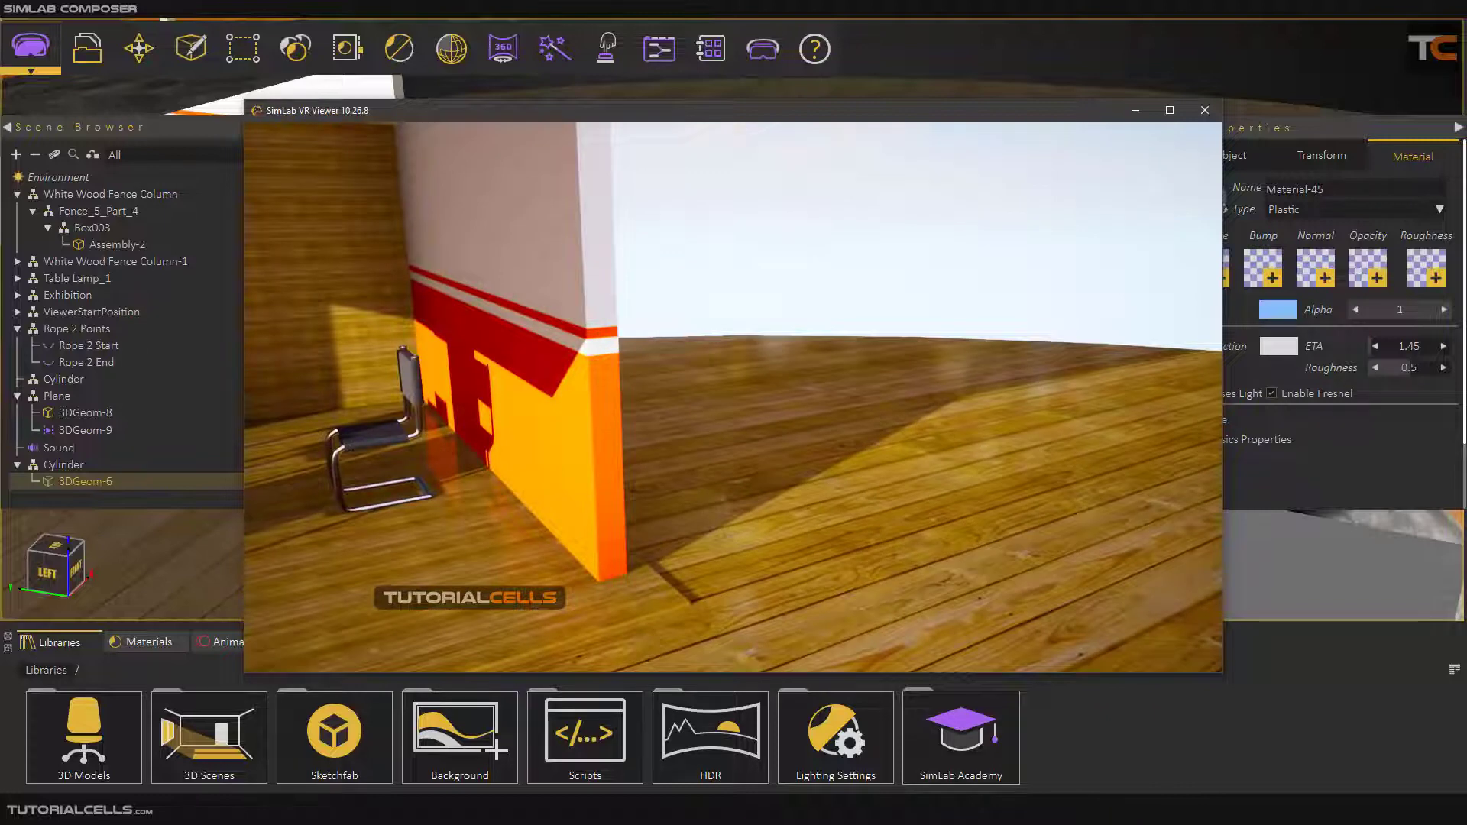
{"action": "key", "text": "Right"}
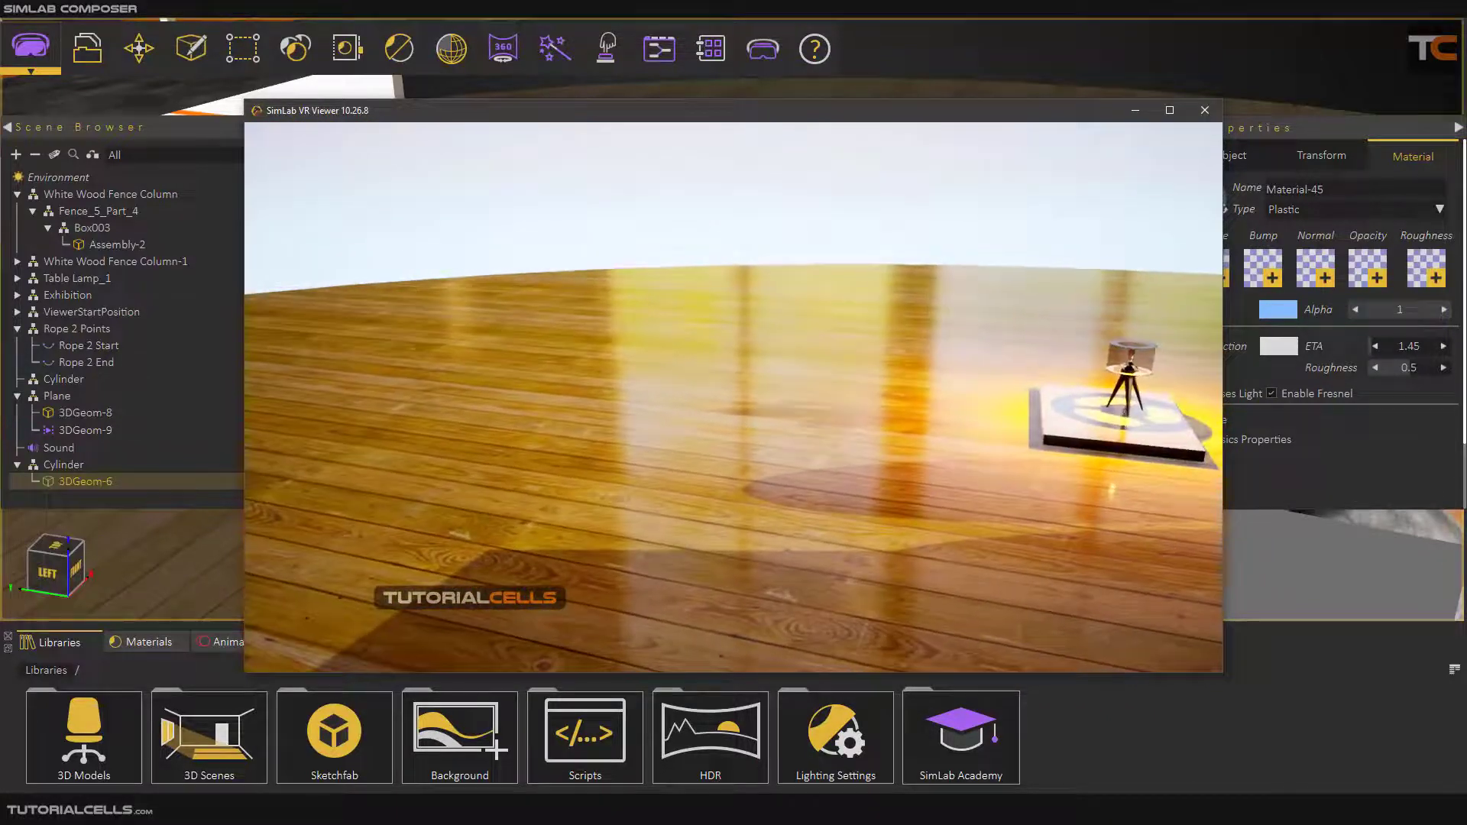
{"action": "key", "text": "Up"}
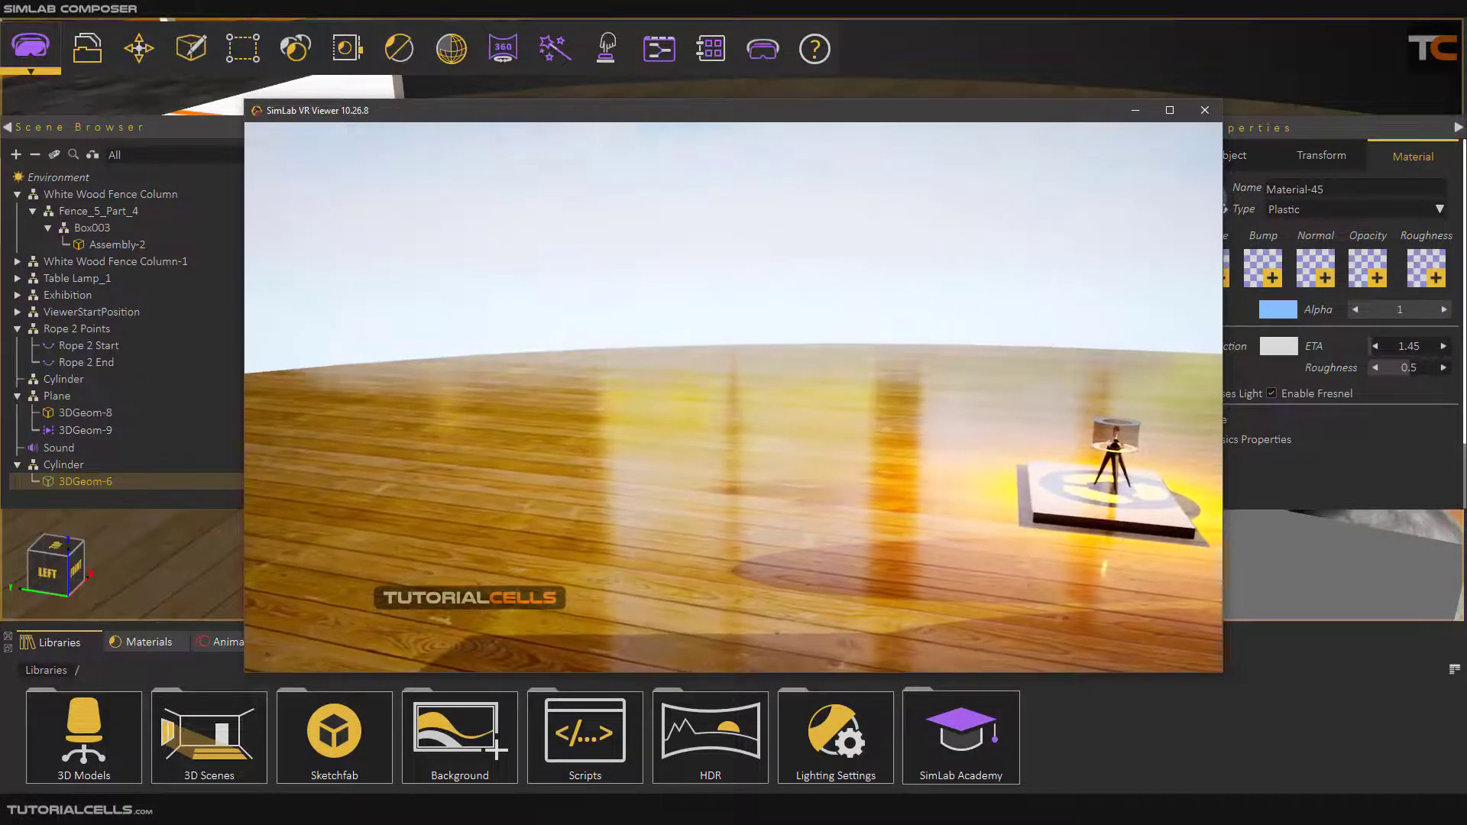
{"action": "key", "text": "Left"}
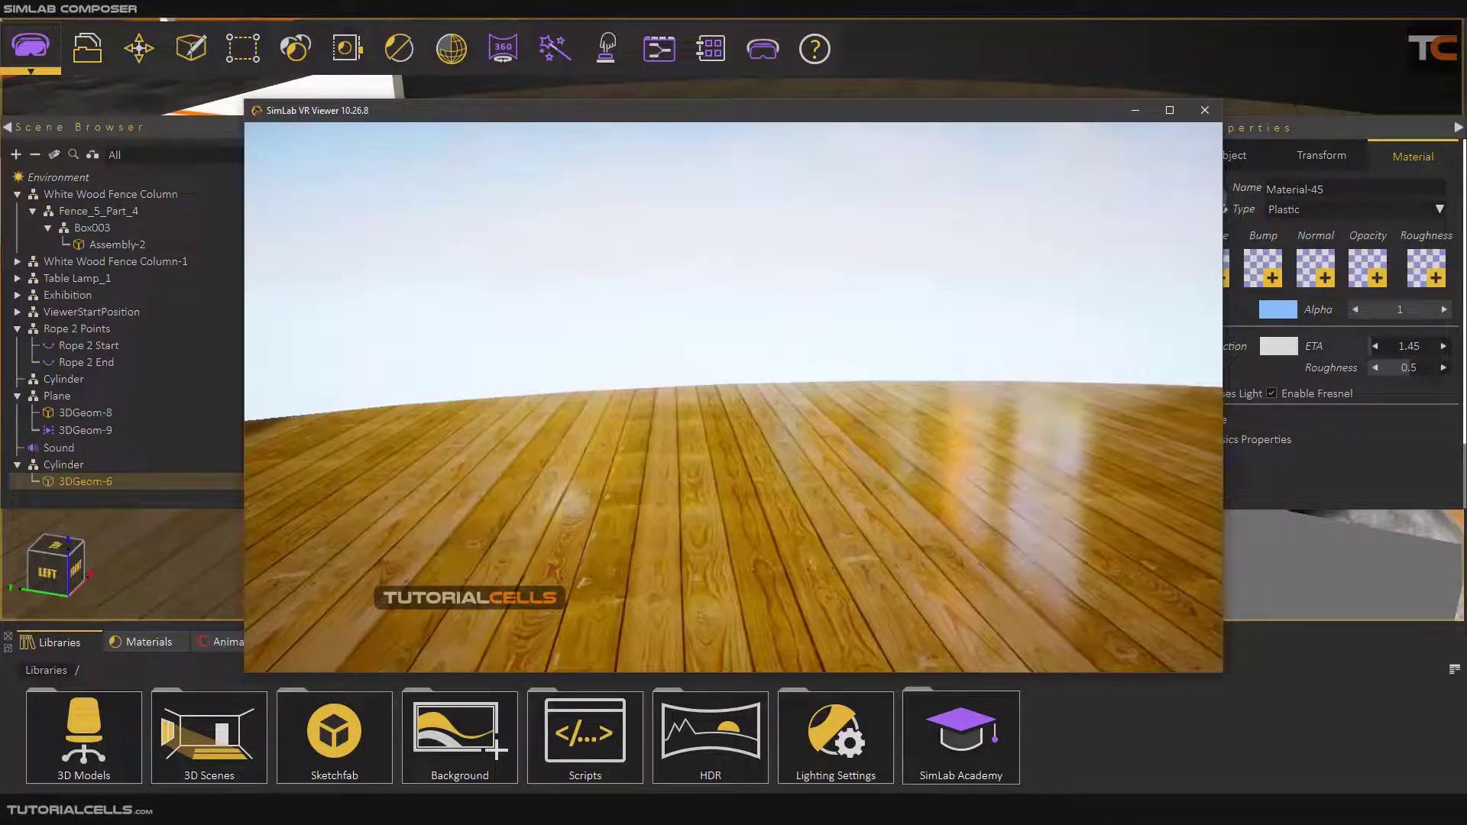
{"action": "key", "text": "Left"}
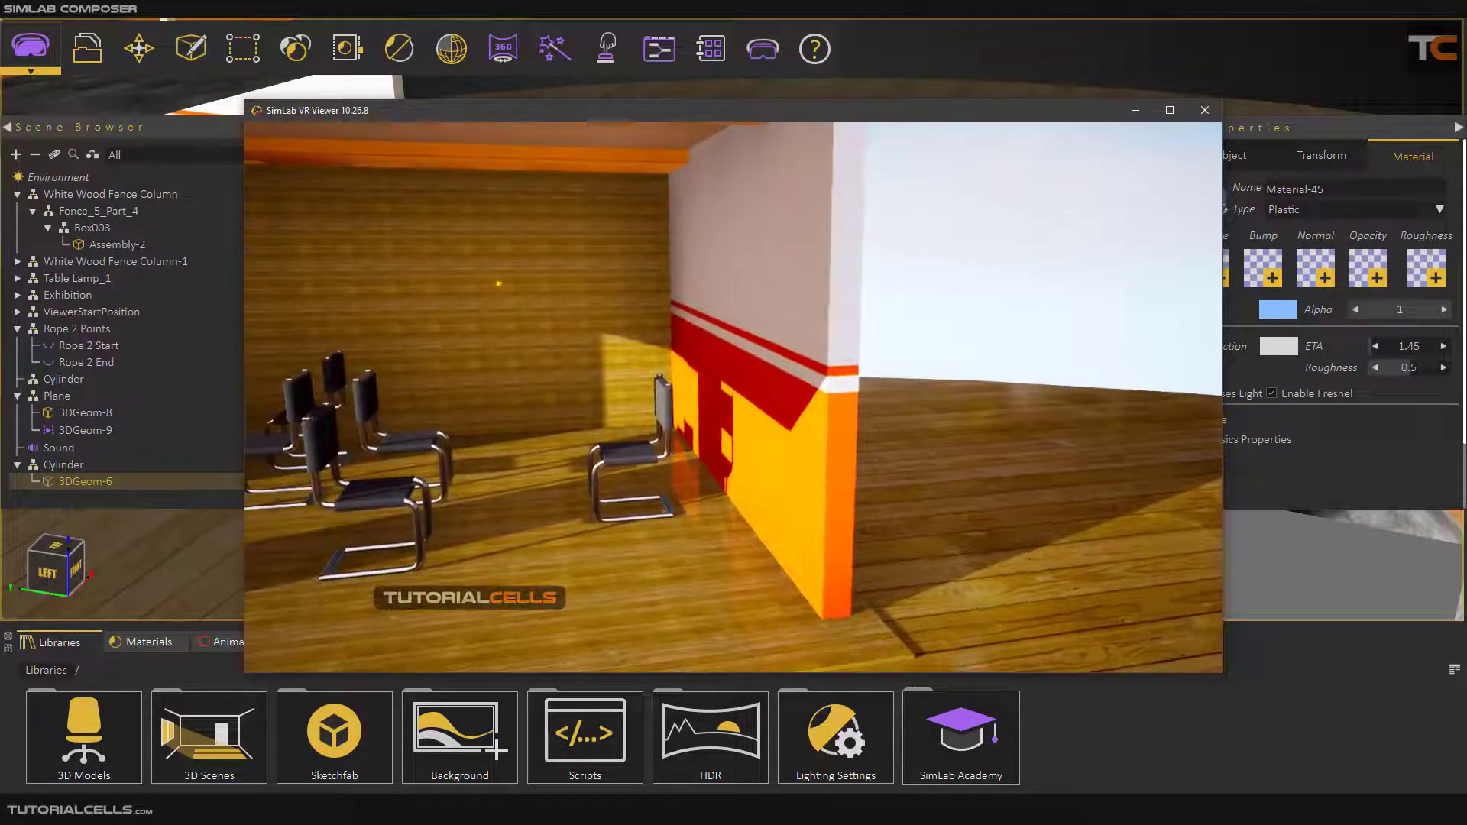
{"action": "key", "text": "Left"}
{"action": "key", "text": "Right"}
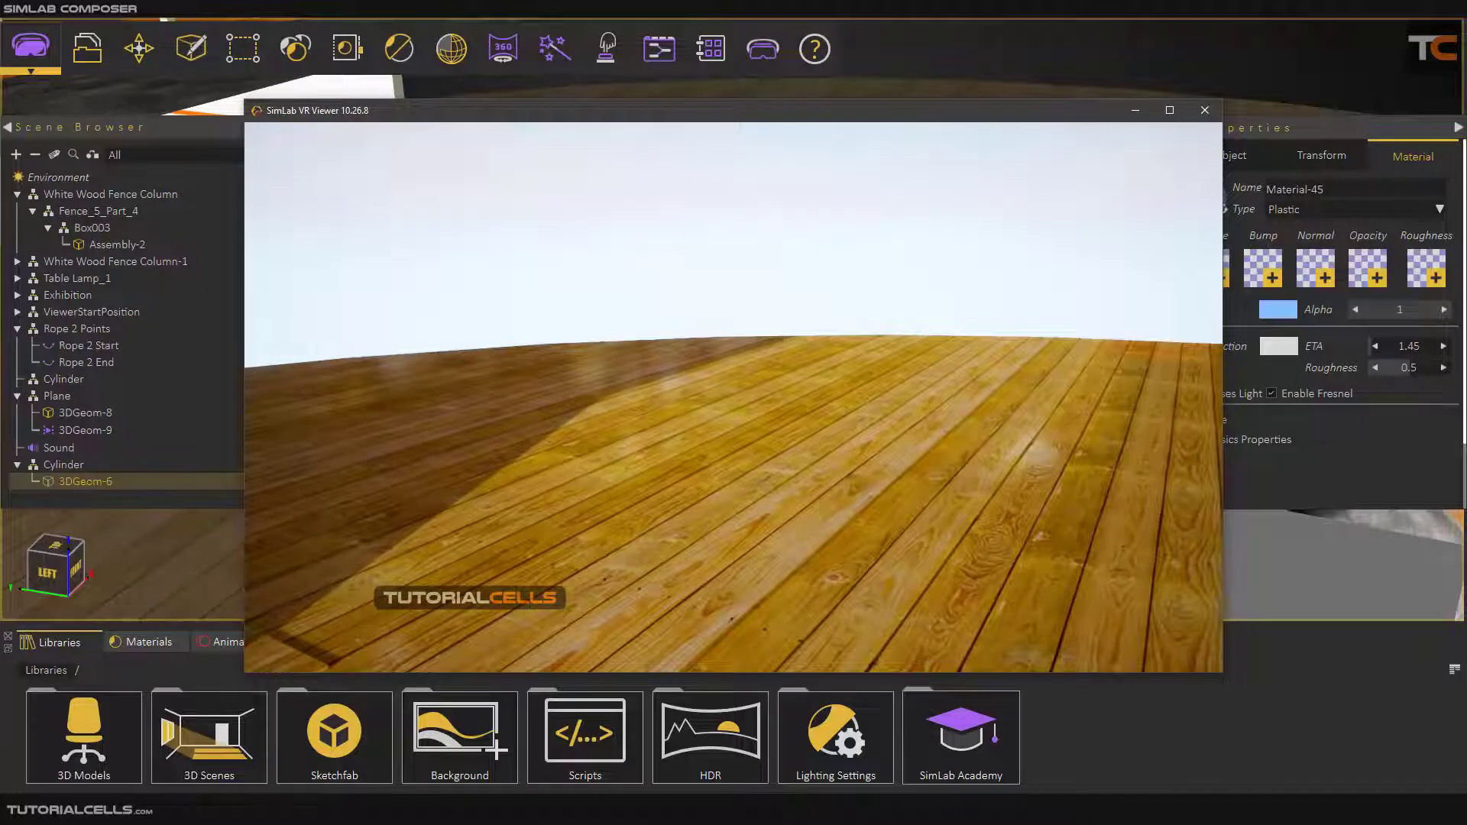
{"action": "key", "text": "Escape"}
{"action": "left_click", "coordinate": [1198, 147]}
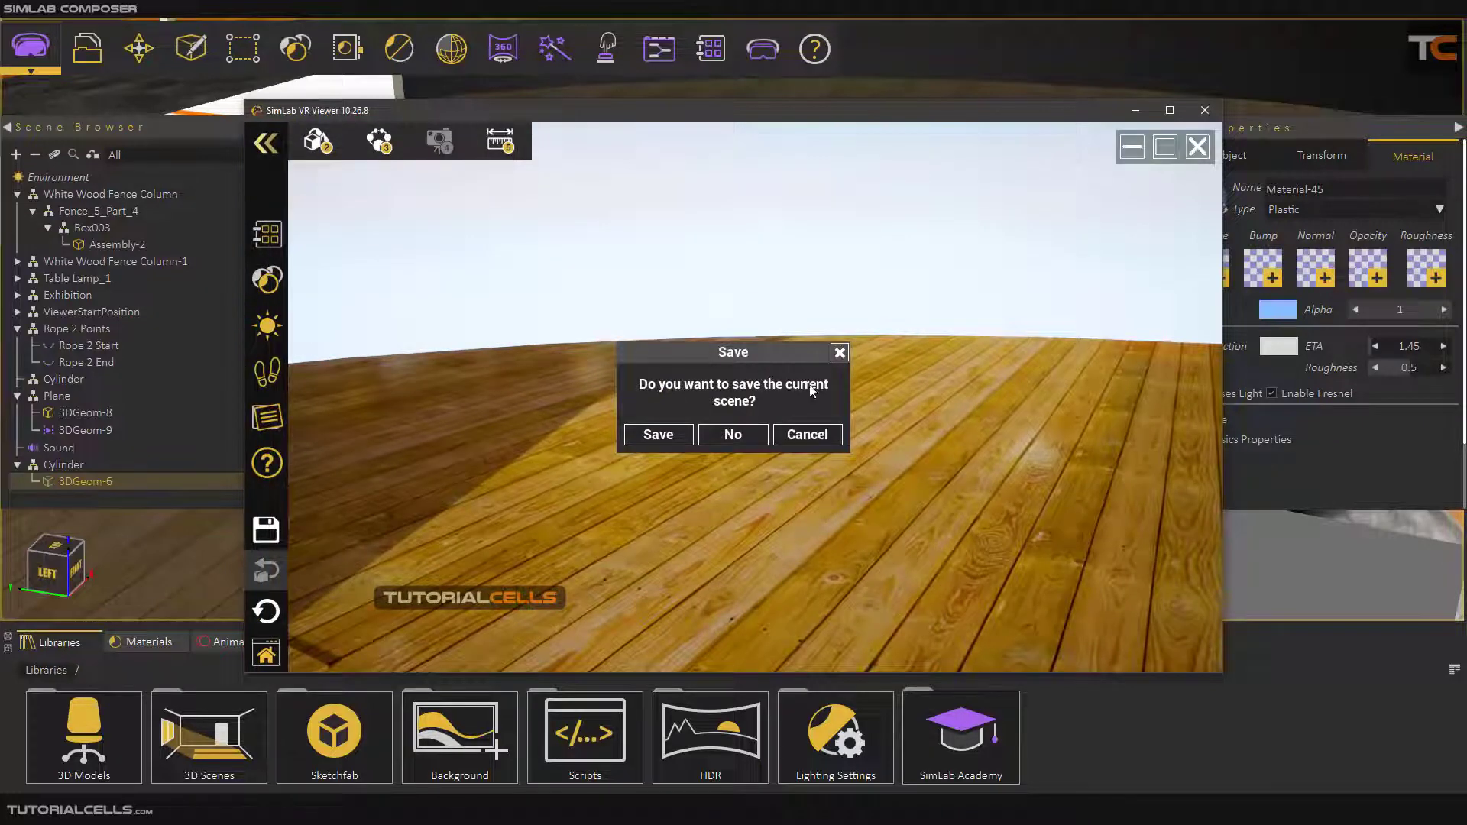
{"action": "left_click", "coordinate": [732, 434]}
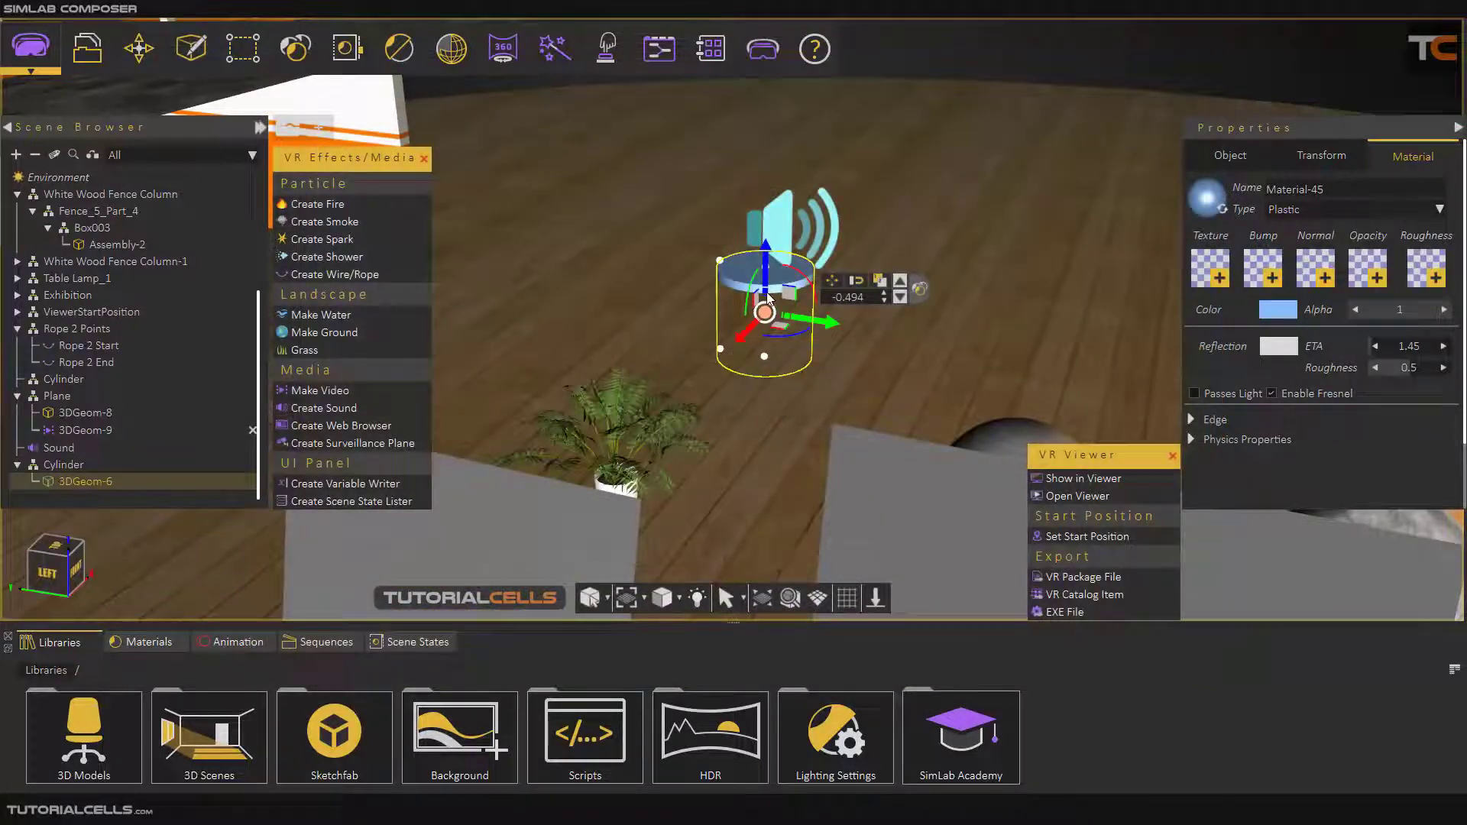
Delete the sound object and the marker cylinder beneath it.
{"action": "left_click", "coordinate": [783, 229]}
{"action": "key", "text": "Delete"}
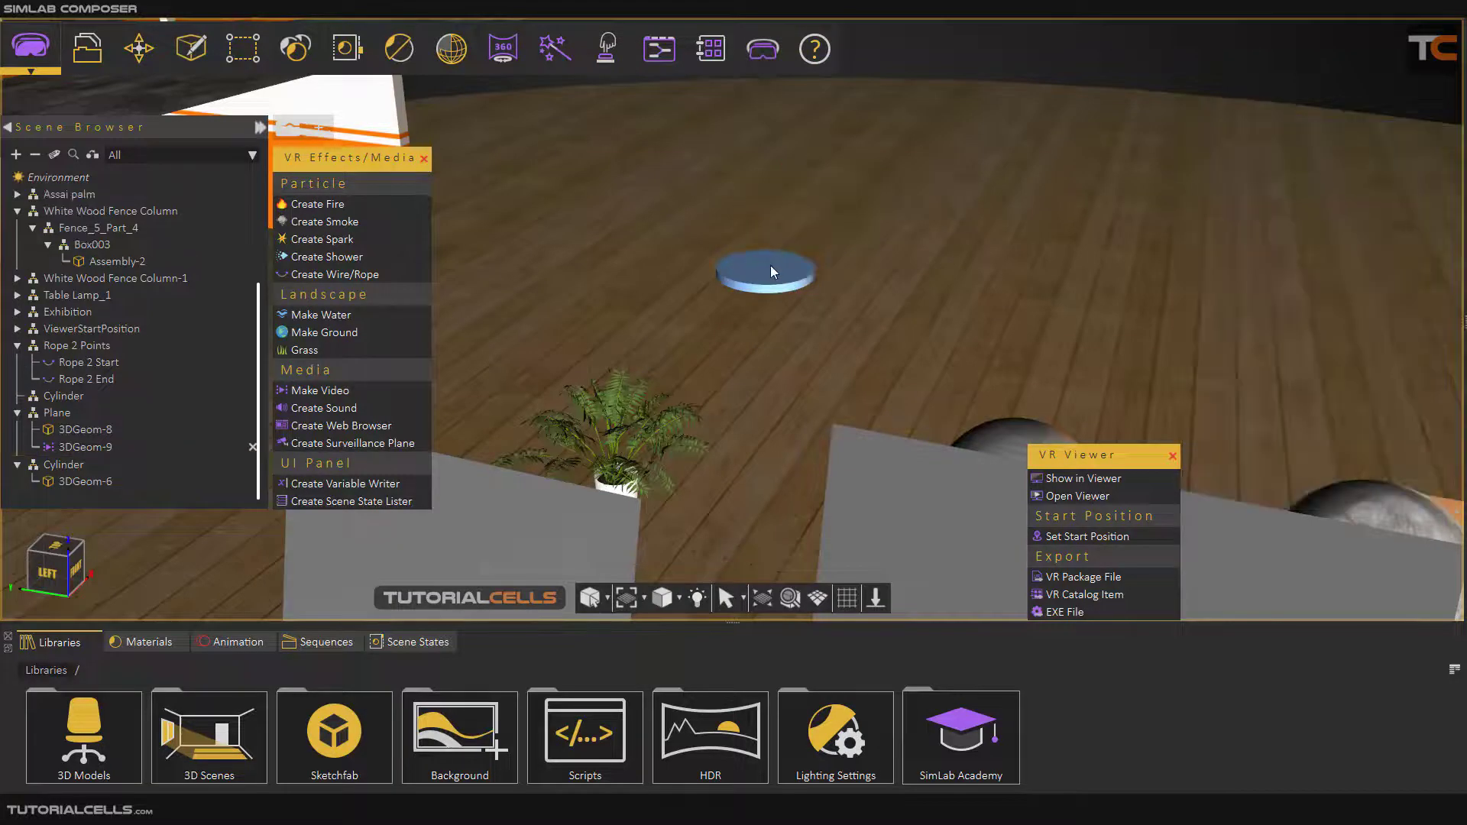
{"action": "left_click", "coordinate": [770, 271]}
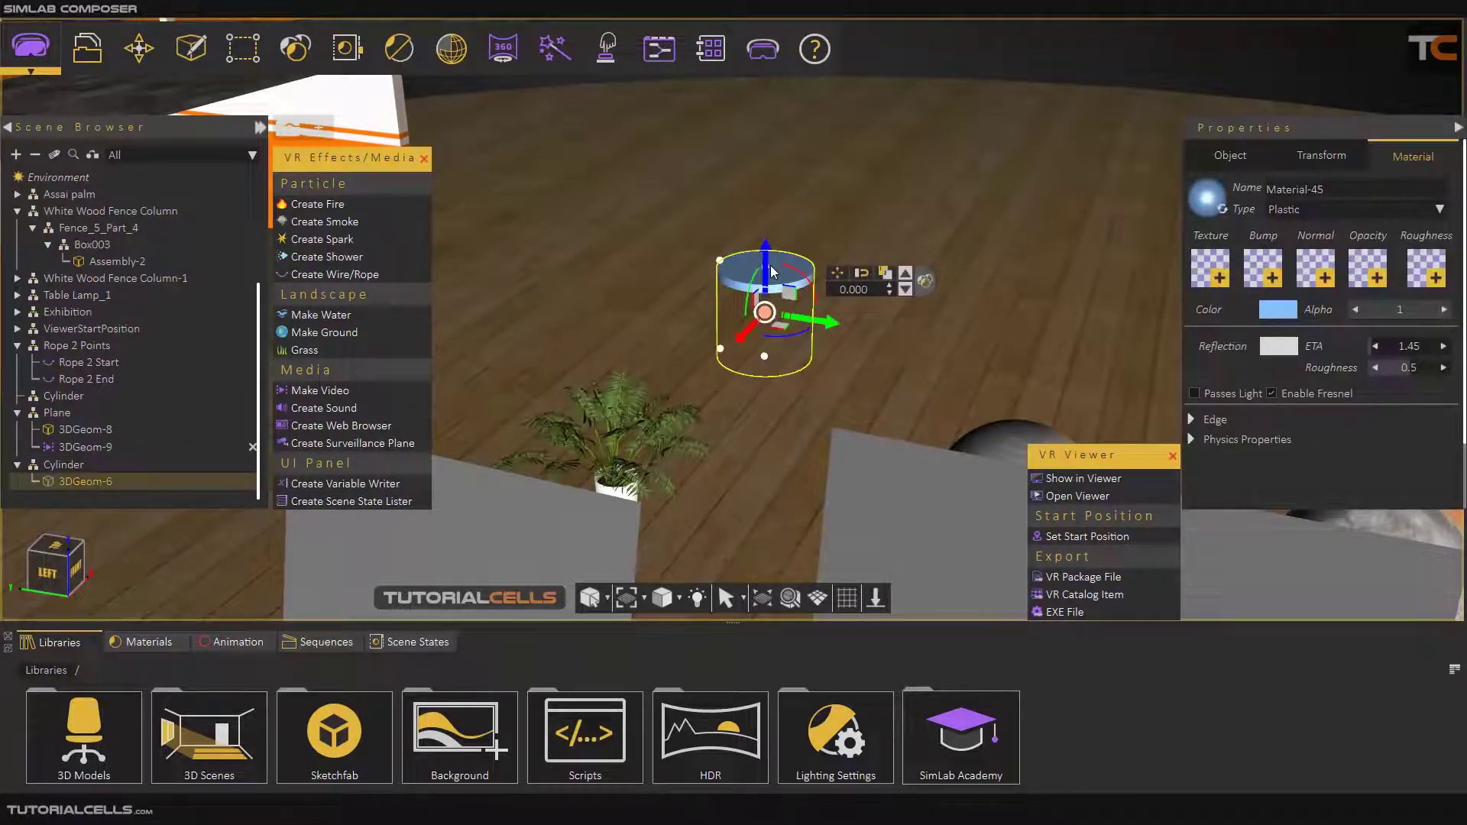
{"action": "key", "text": "Delete"}
{"action": "scroll", "coordinate": [772, 268], "scroll_direction": "down", "scroll_amount": 7}
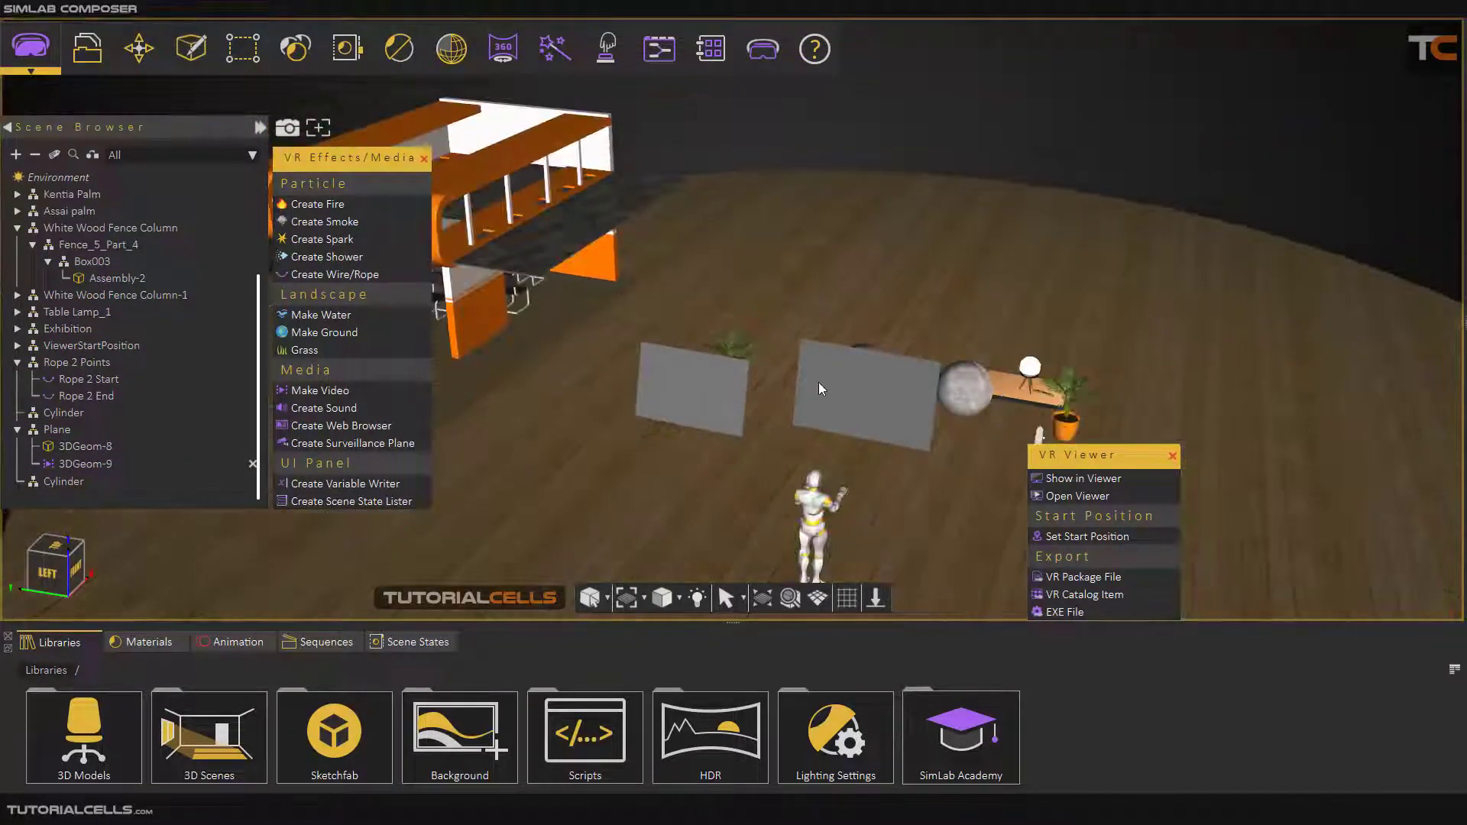
{"action": "middle_click_drag", "start_coordinate": [818, 382], "coordinate": [805, 285]}
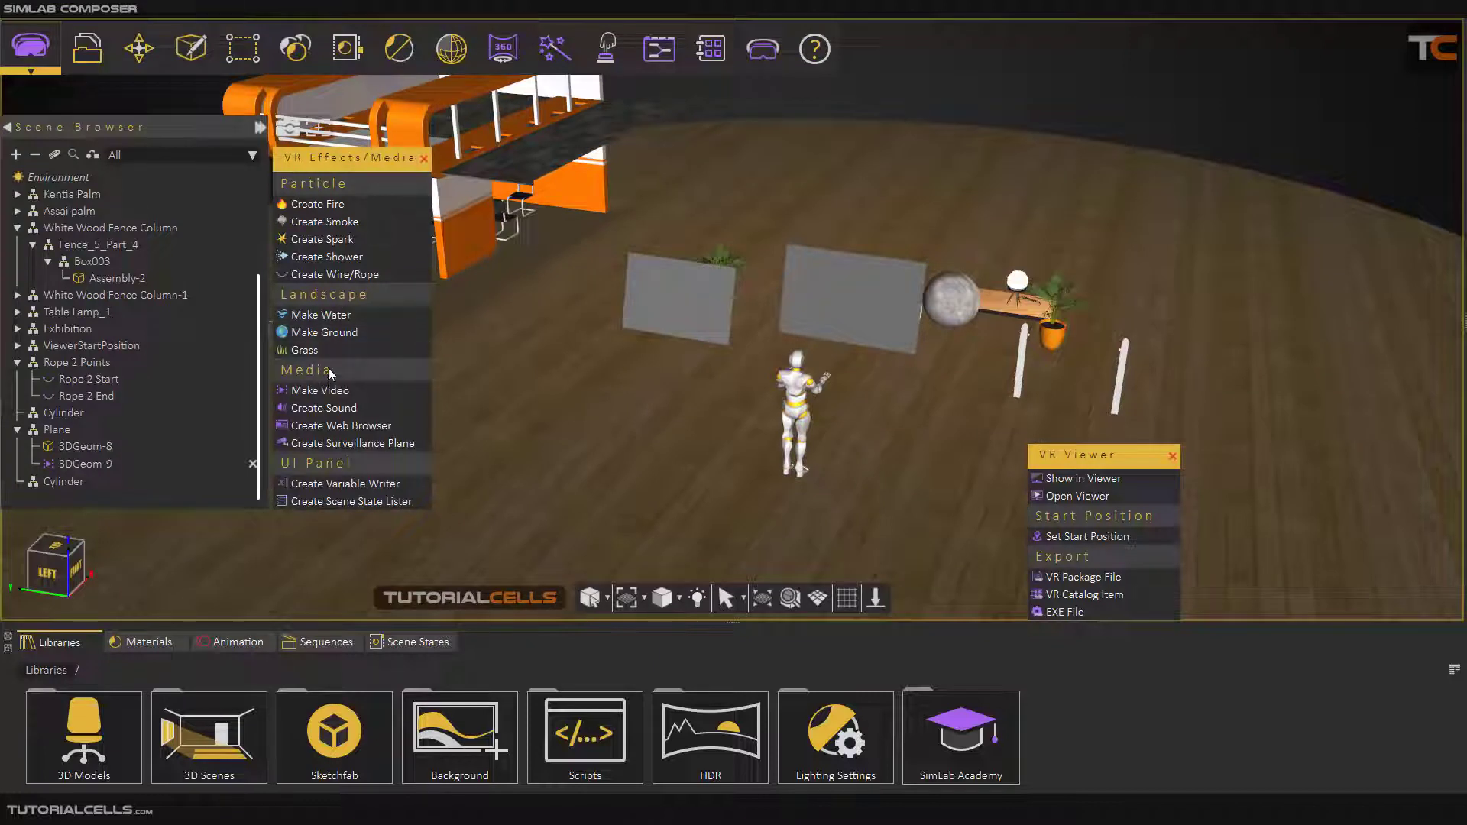
Create a sound object and move it to the open floor between the larger video plane and the white fence posts.
{"action": "left_click", "coordinate": [324, 408]}
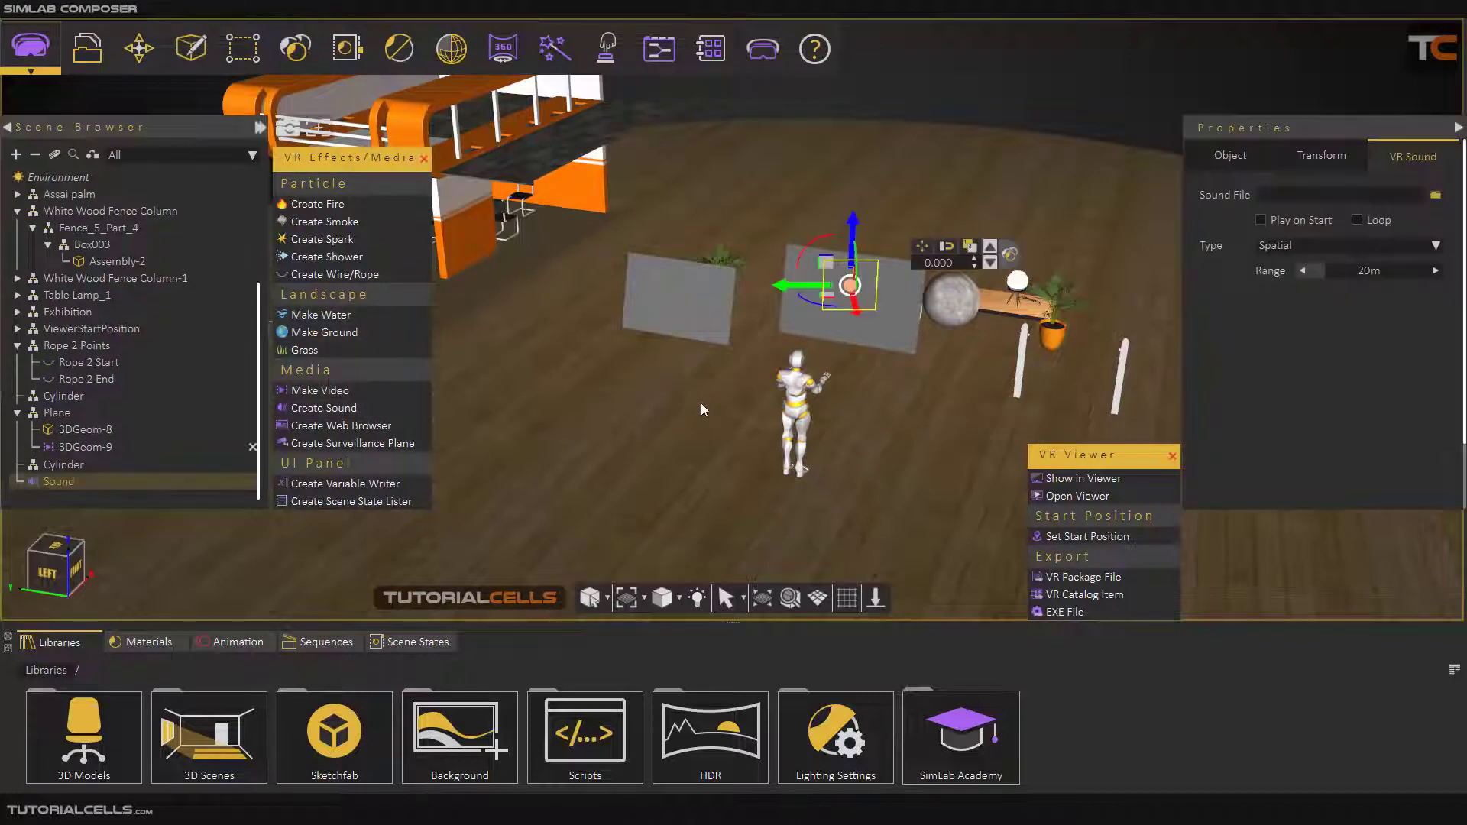
{"action": "left_click_drag", "start_coordinate": [846, 309], "coordinate": [936, 394]}
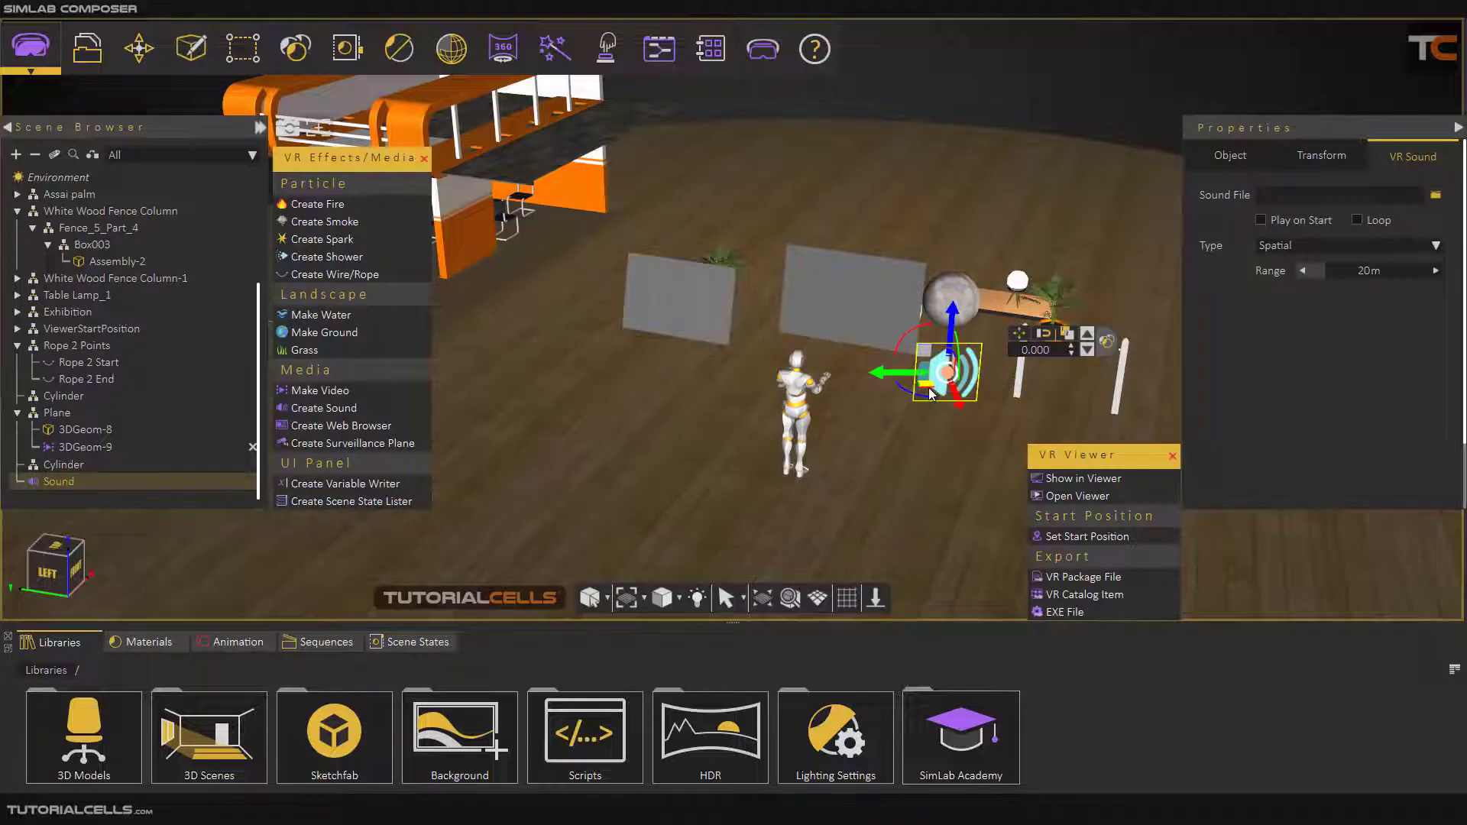
Select the blank grey plane in front of the potted plant and create a VR web browser object.
{"action": "scroll", "coordinate": [796, 318], "scroll_direction": "up", "scroll_amount": 2}
{"action": "middle_click_drag", "start_coordinate": [795, 318], "coordinate": [917, 405]}
{"action": "scroll", "coordinate": [575, 341], "scroll_direction": "up", "scroll_amount": 3}
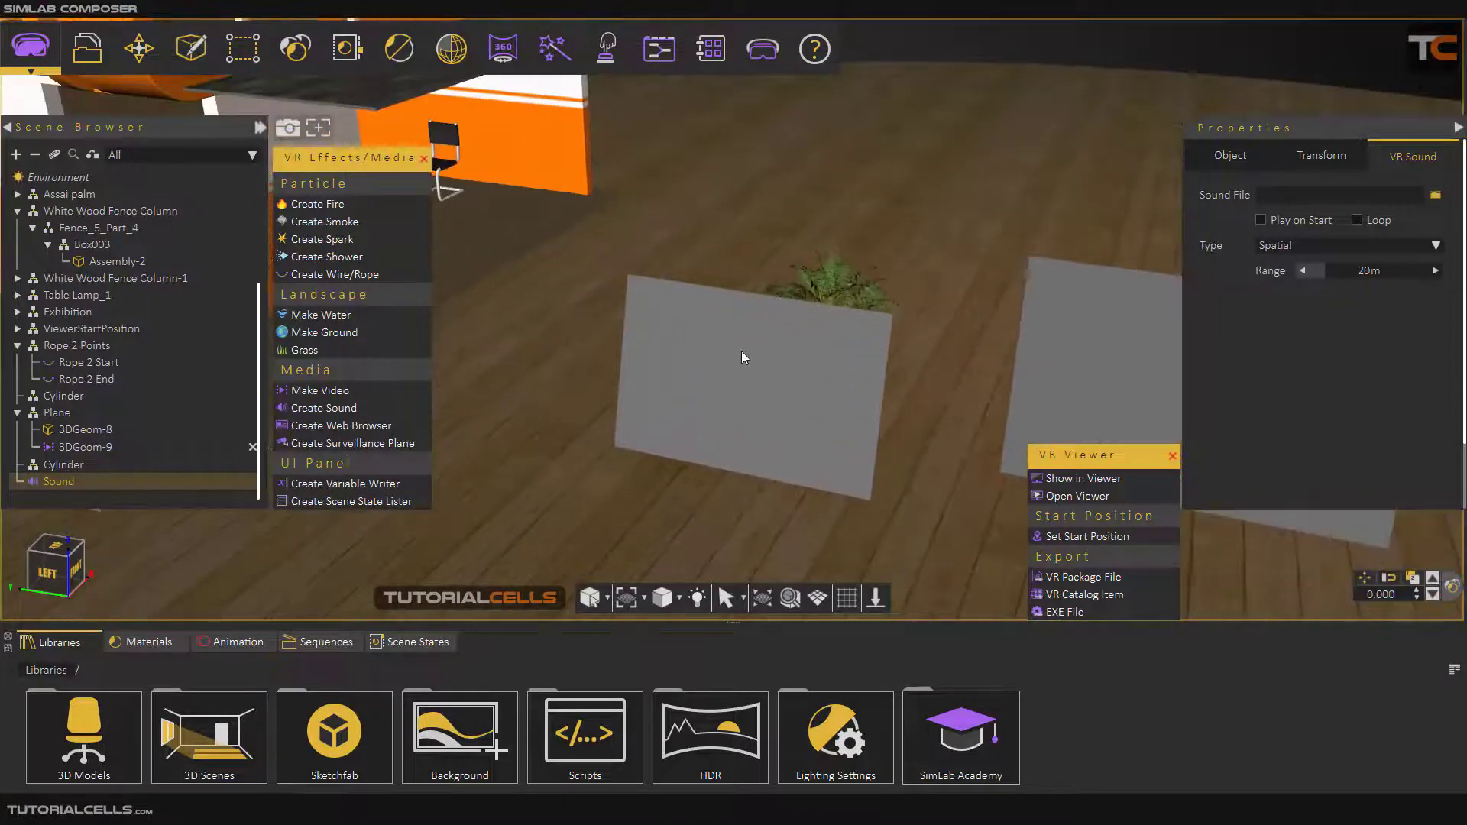
{"action": "scroll", "coordinate": [742, 351], "scroll_direction": "up", "scroll_amount": 2}
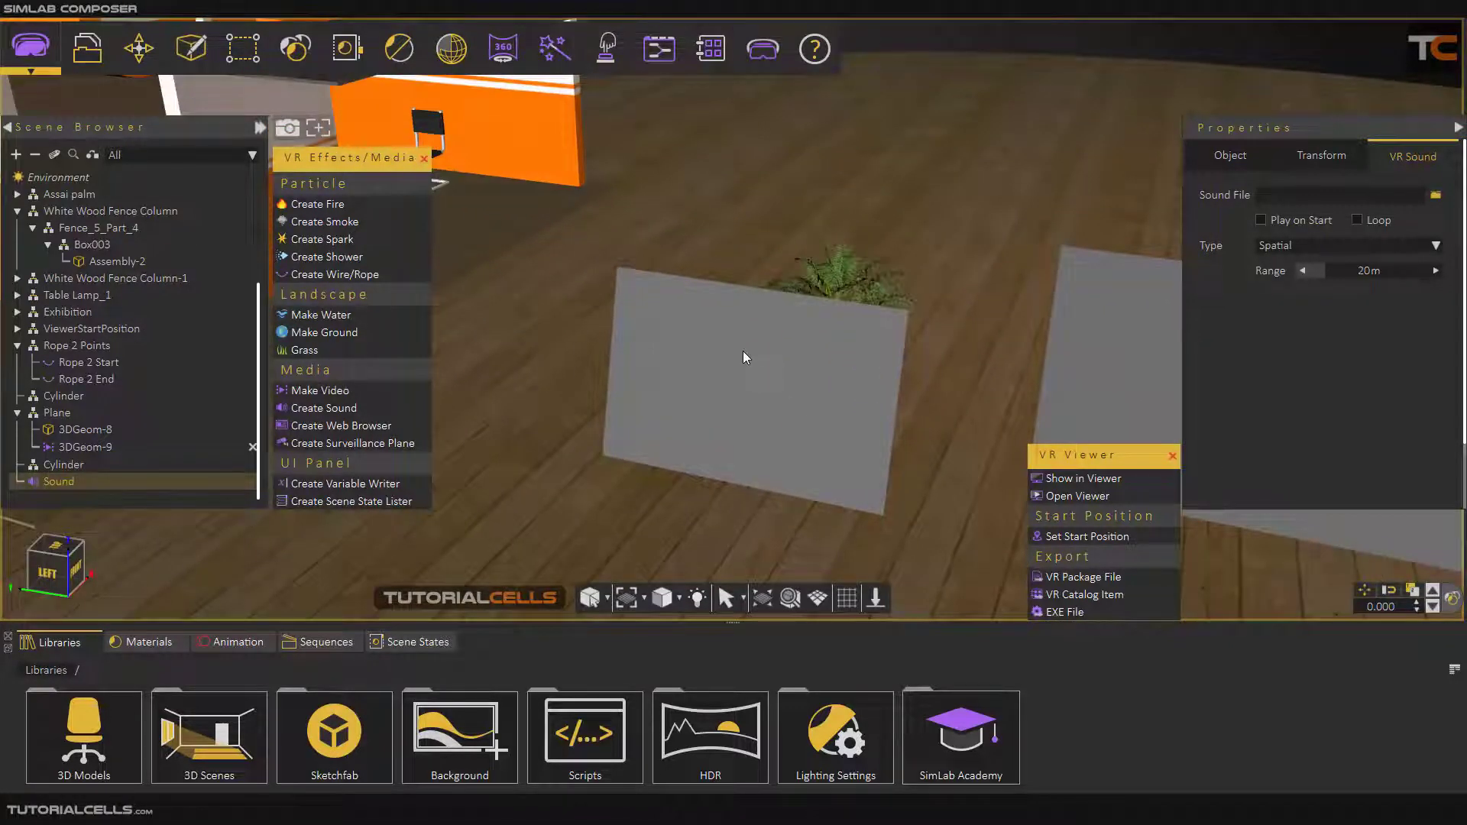
{"action": "left_click", "coordinate": [743, 354]}
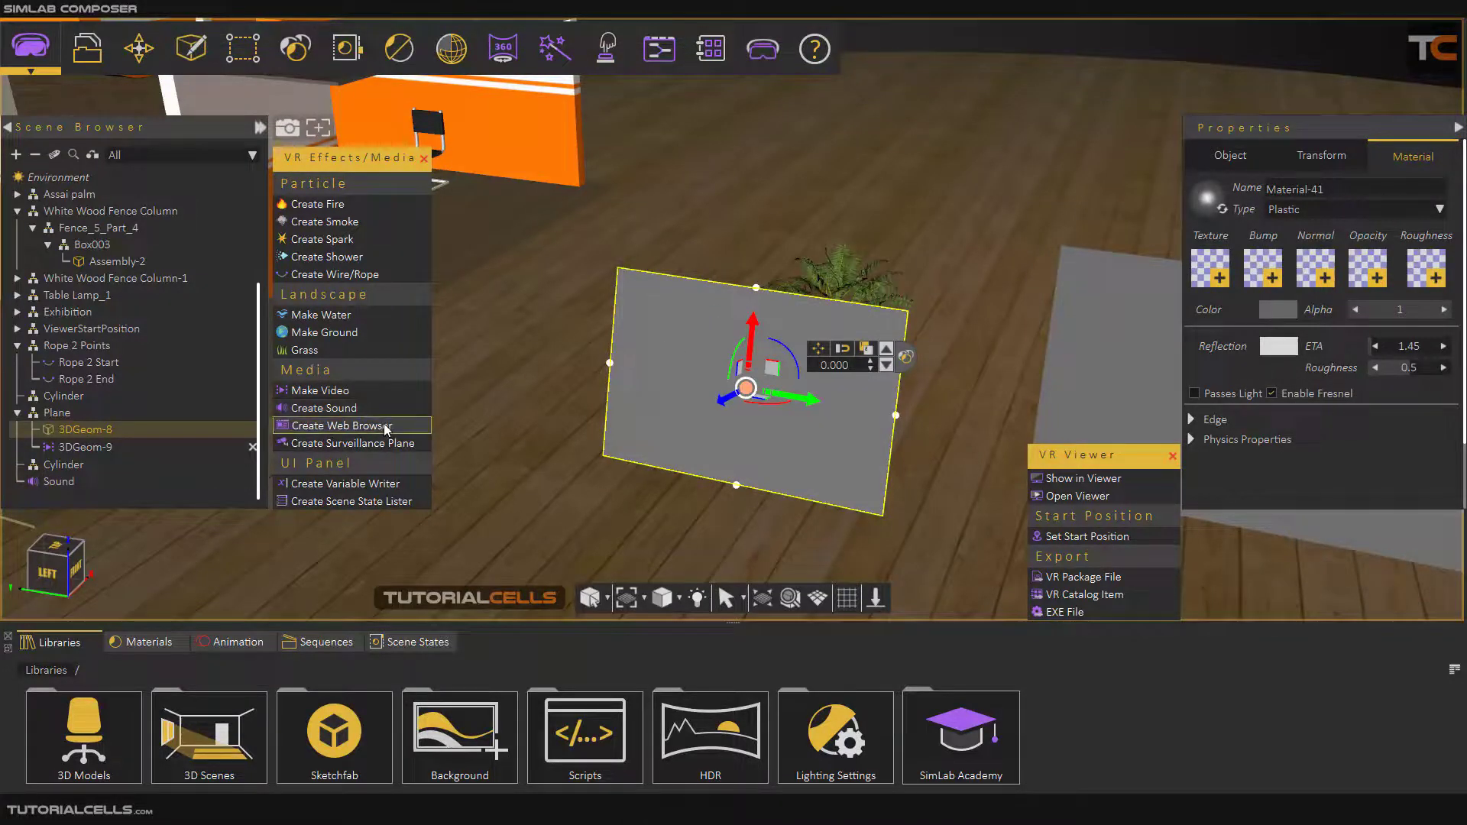
{"action": "left_click", "coordinate": [409, 428]}
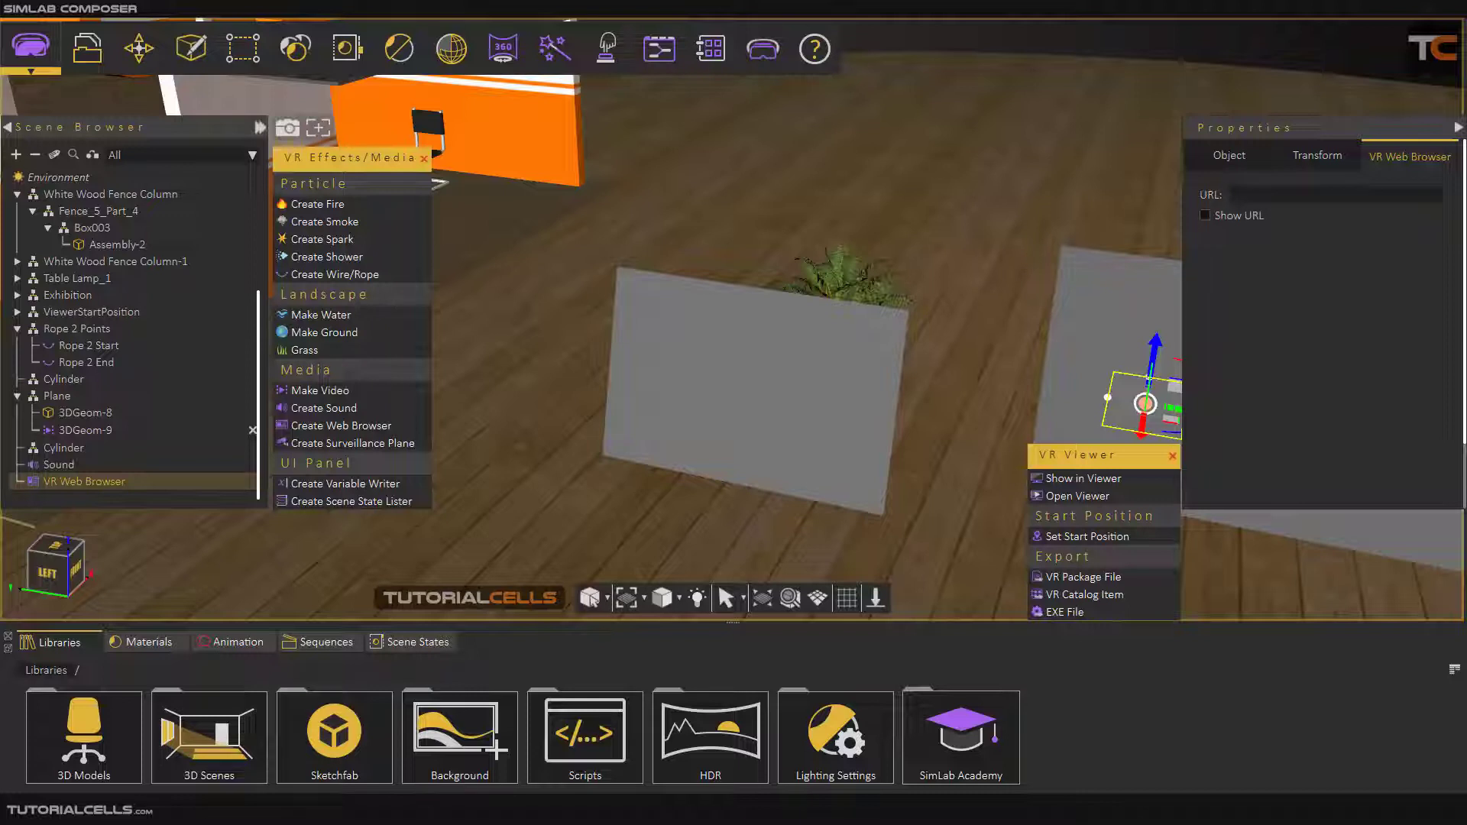
{"action": "left_click", "coordinate": [230, 811]}
{"action": "left_click_drag", "start_coordinate": [329, 185], "coordinate": [117, 178]}
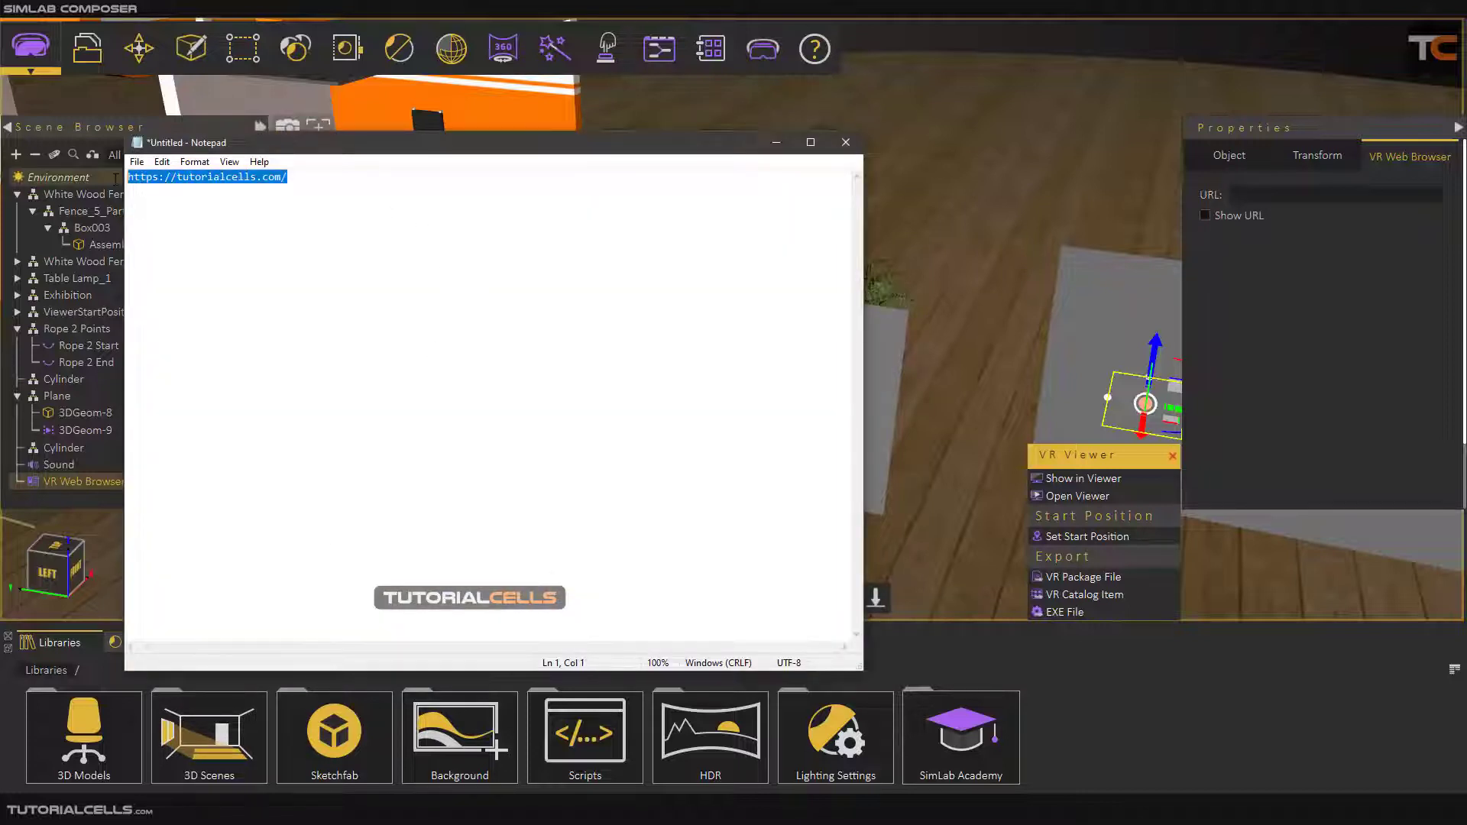
{"action": "key", "text": "ctrl+c"}
{"action": "left_click", "coordinate": [1266, 195]}
{"action": "key", "text": "ctrl+v"}
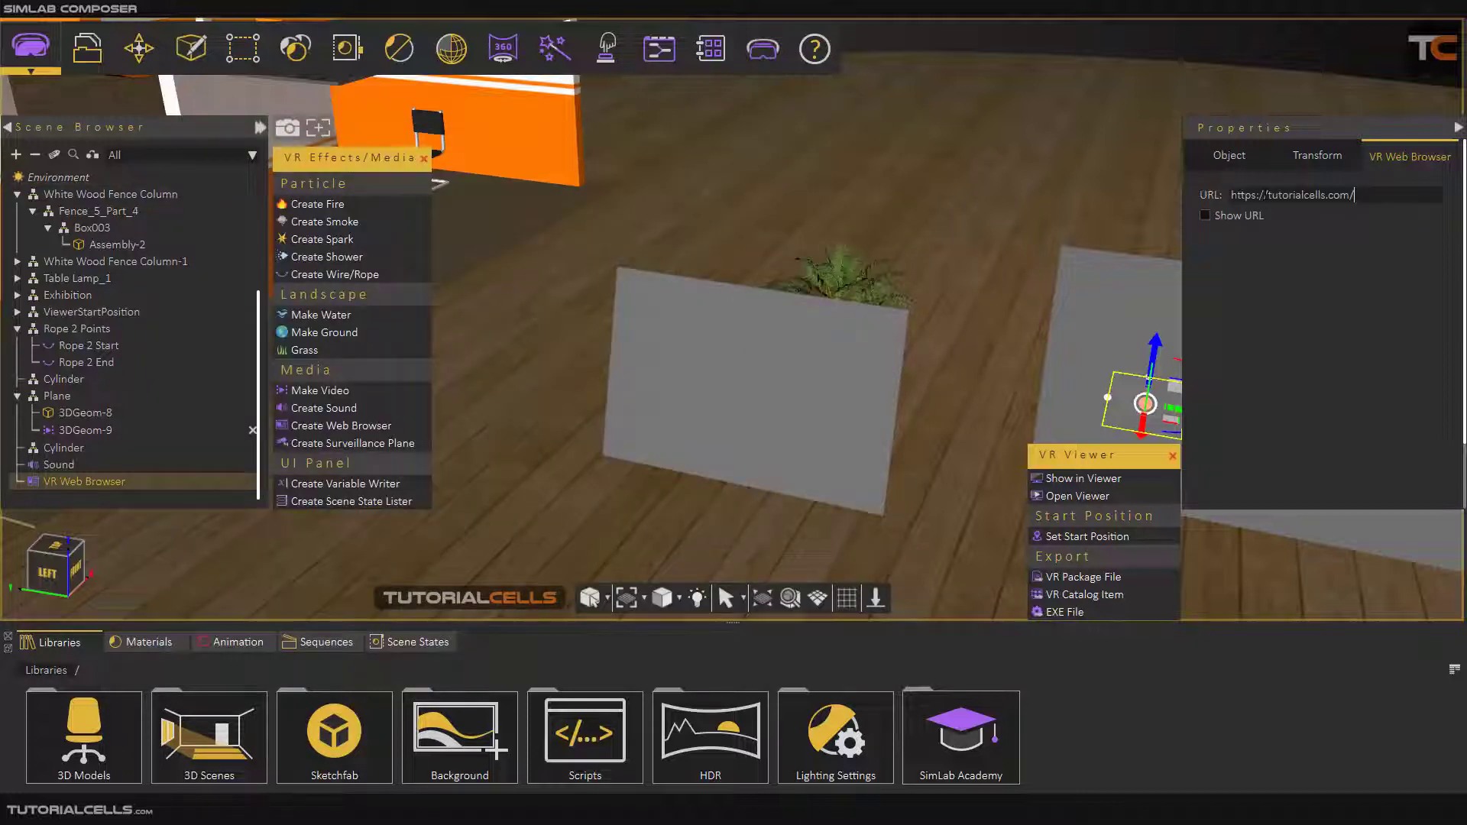
{"action": "left_click", "coordinate": [1039, 200]}
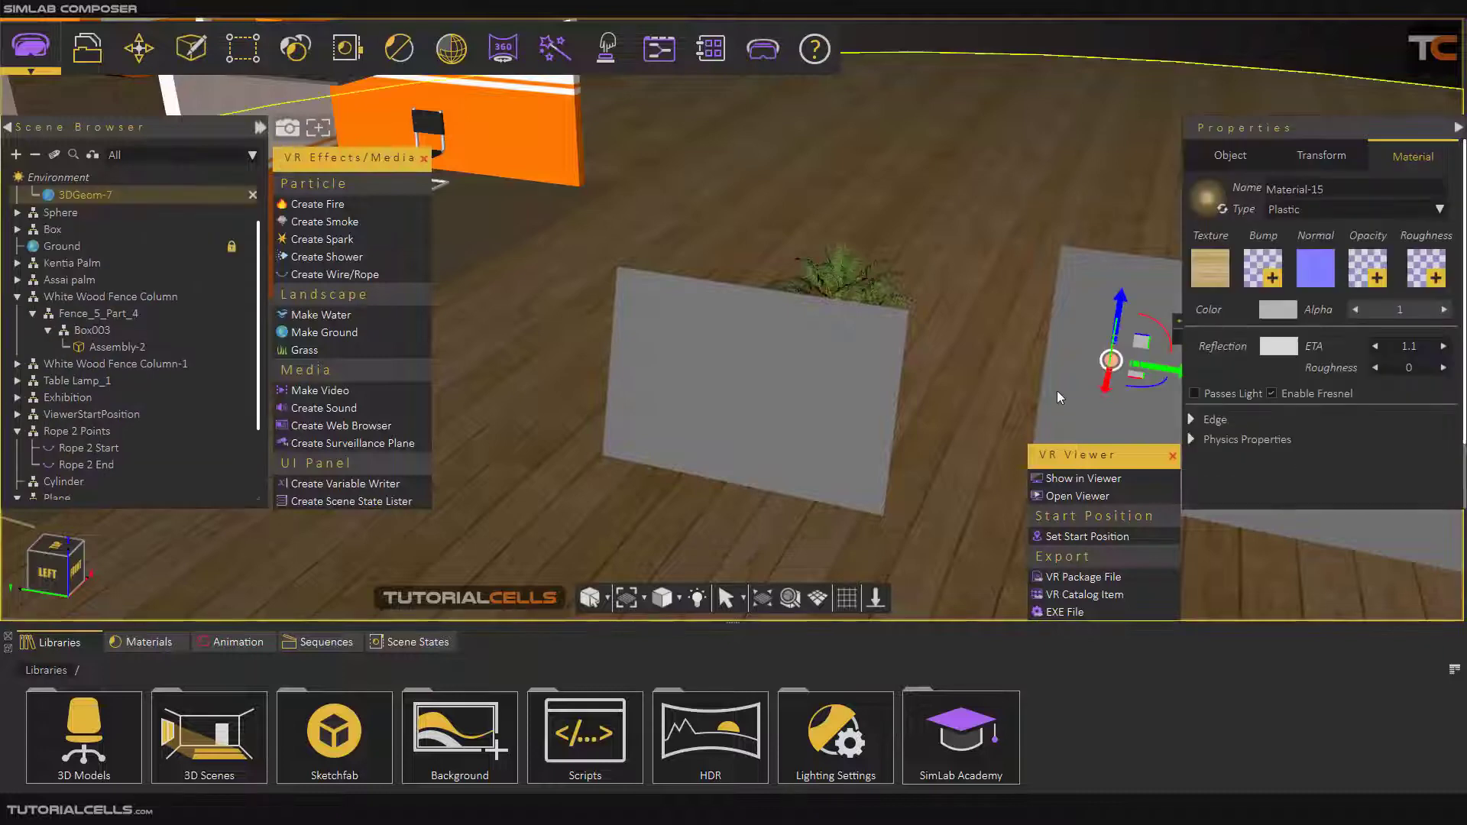
Show the scene in the viewer and approach the white plane to check it for web content.
{"action": "left_click", "coordinate": [1071, 479]}
{"action": "left_click", "coordinate": [574, 409]}
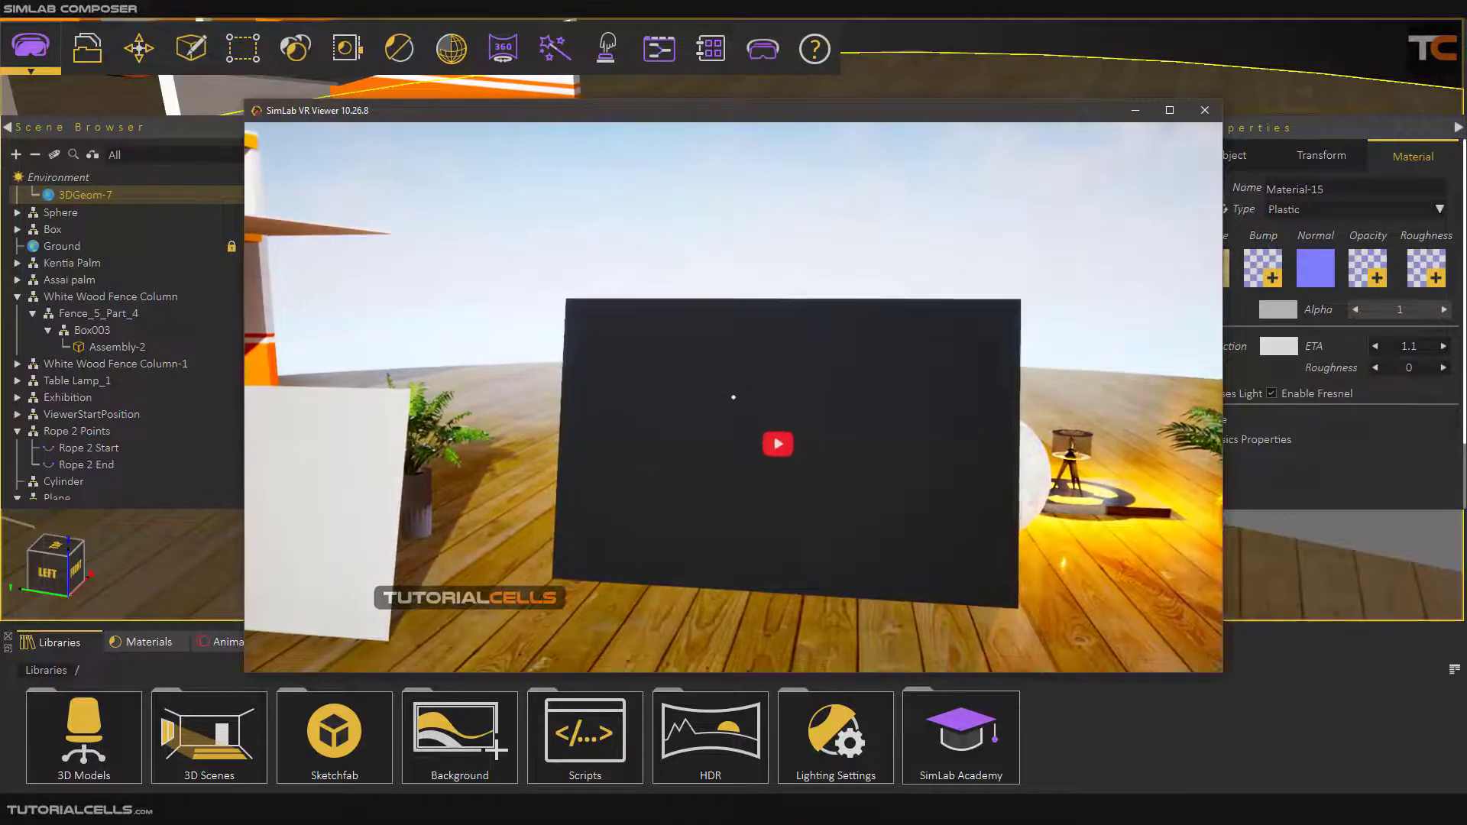
{"action": "key", "text": "a"}
{"action": "key", "text": "w"}
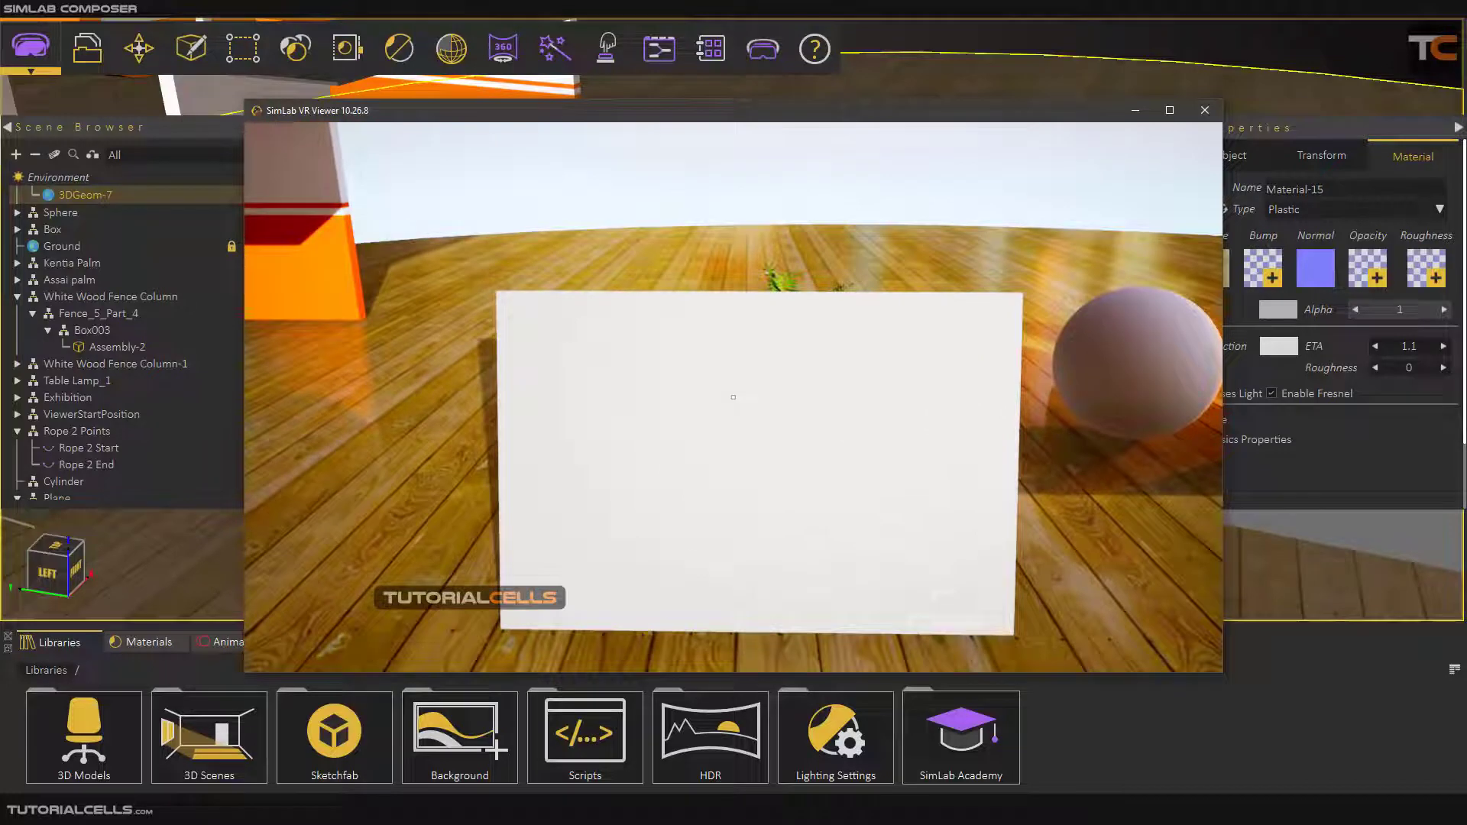
{"action": "key", "text": "Right"}
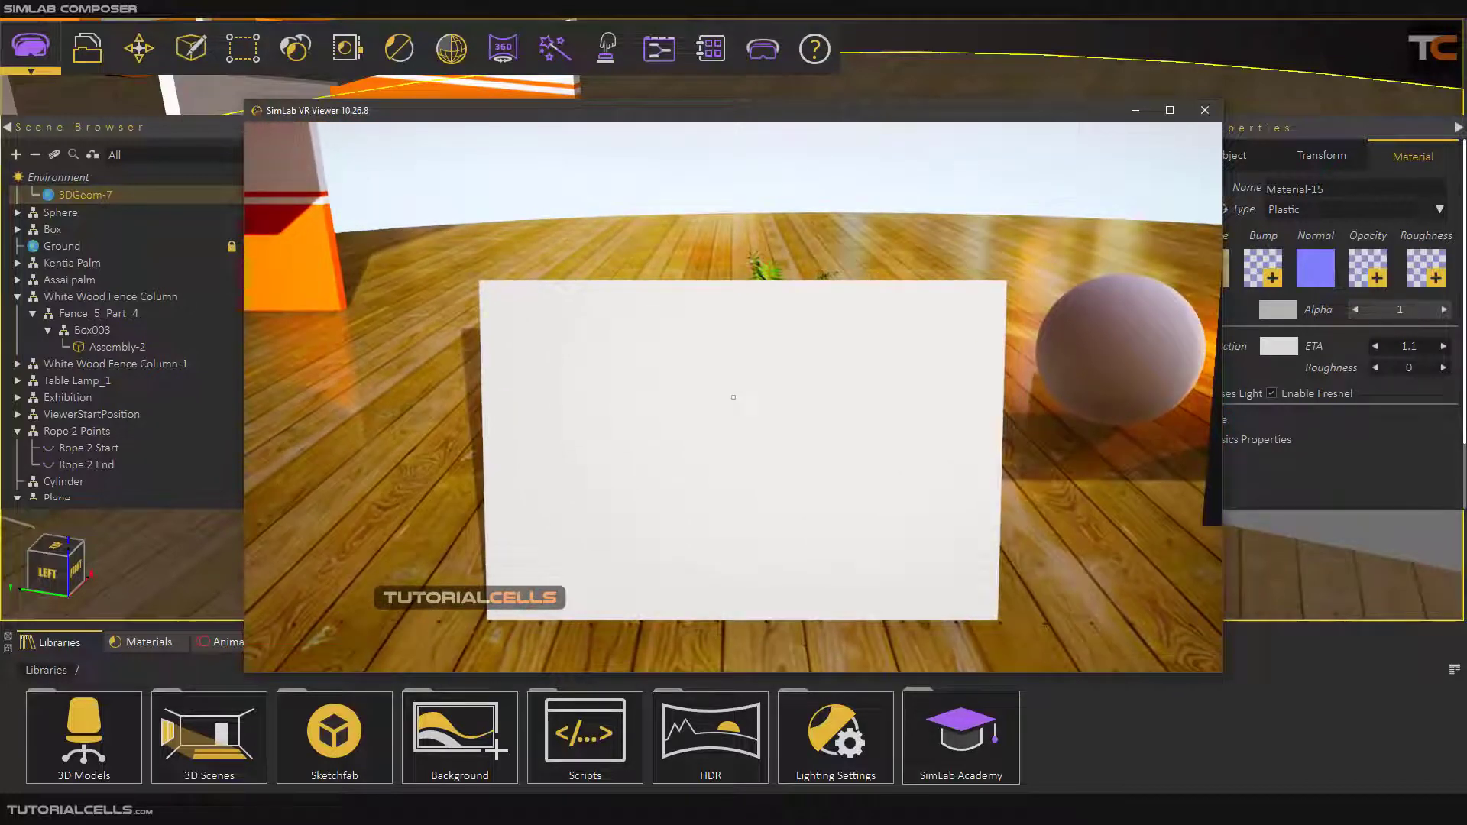
{"action": "key", "text": "Up"}
{"action": "key", "text": "Down"}
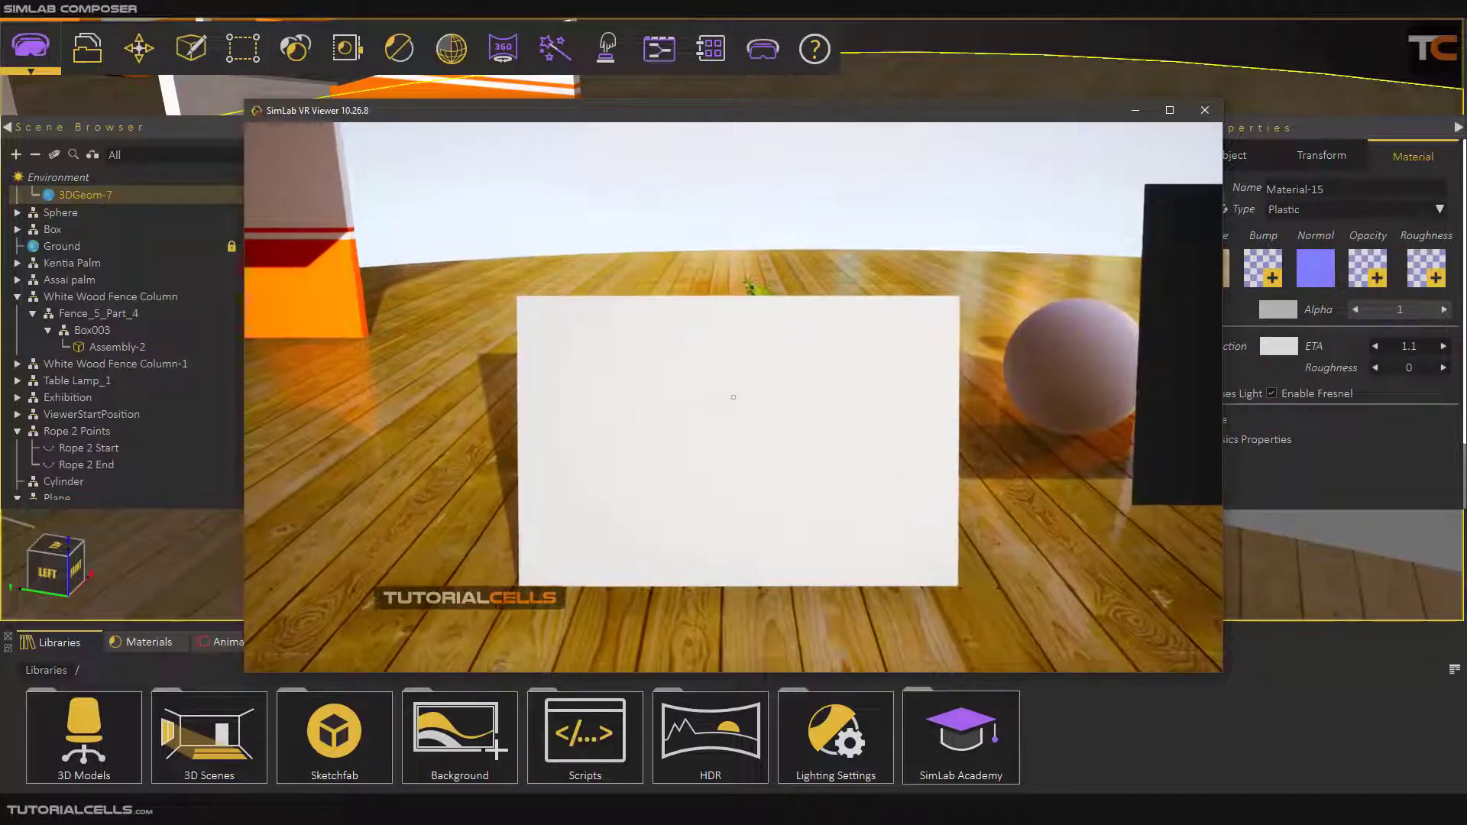
Circle behind the white plane in the viewer and return to its front side to inspect both faces.
{"action": "key", "text": "a"}
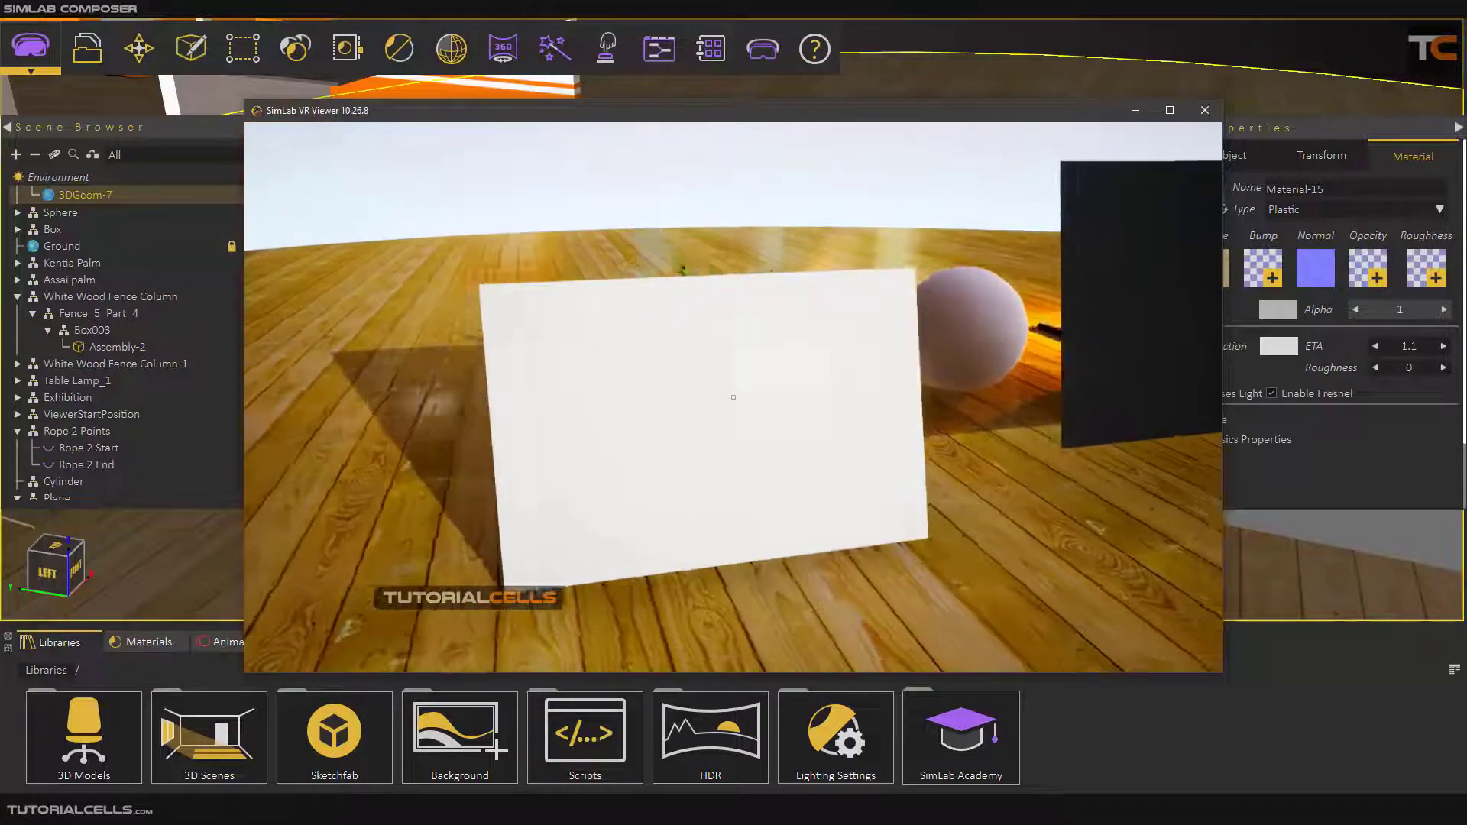
{"action": "key", "text": "a"}
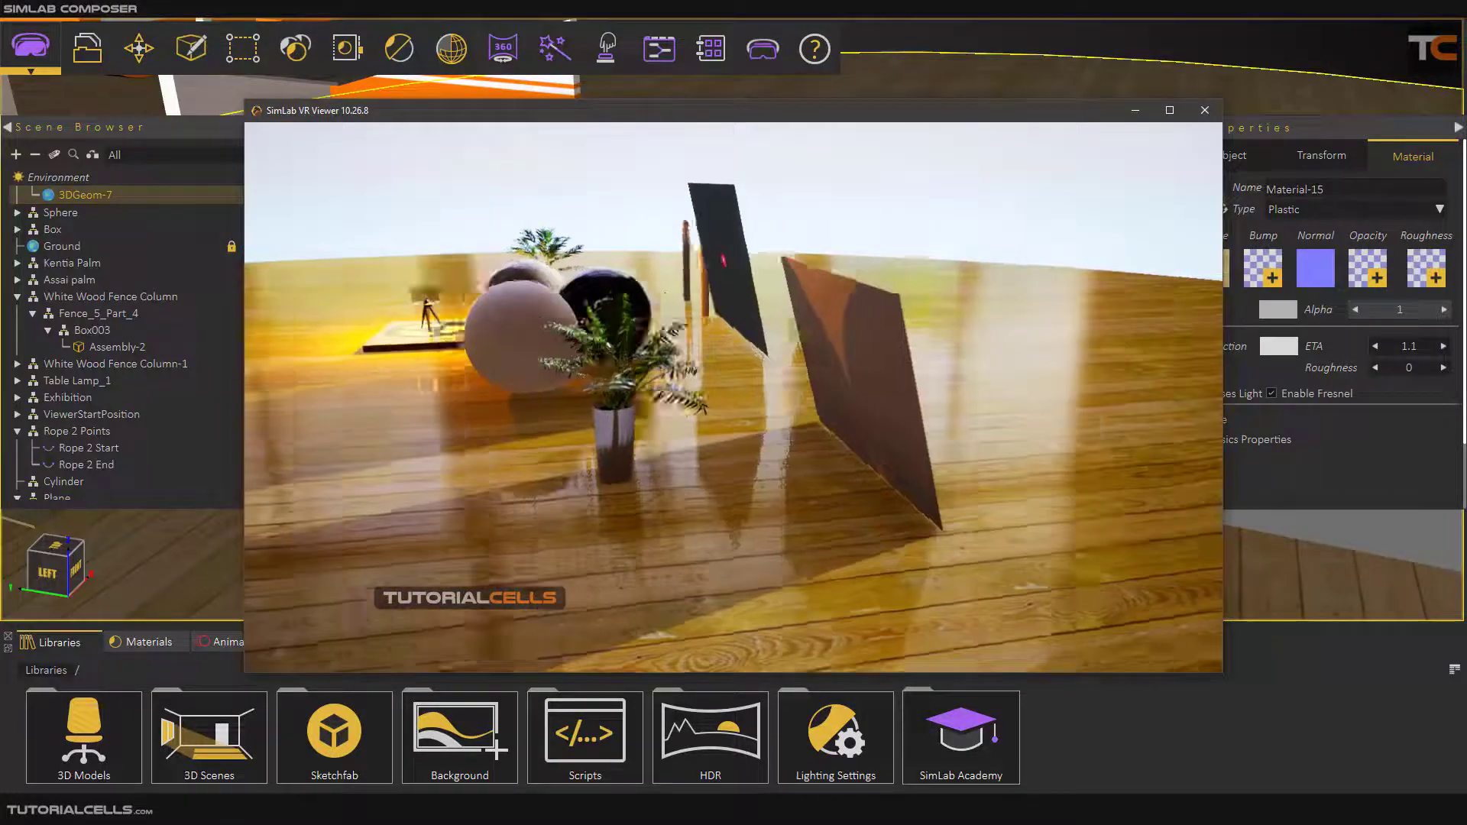
{"action": "key", "text": "d"}
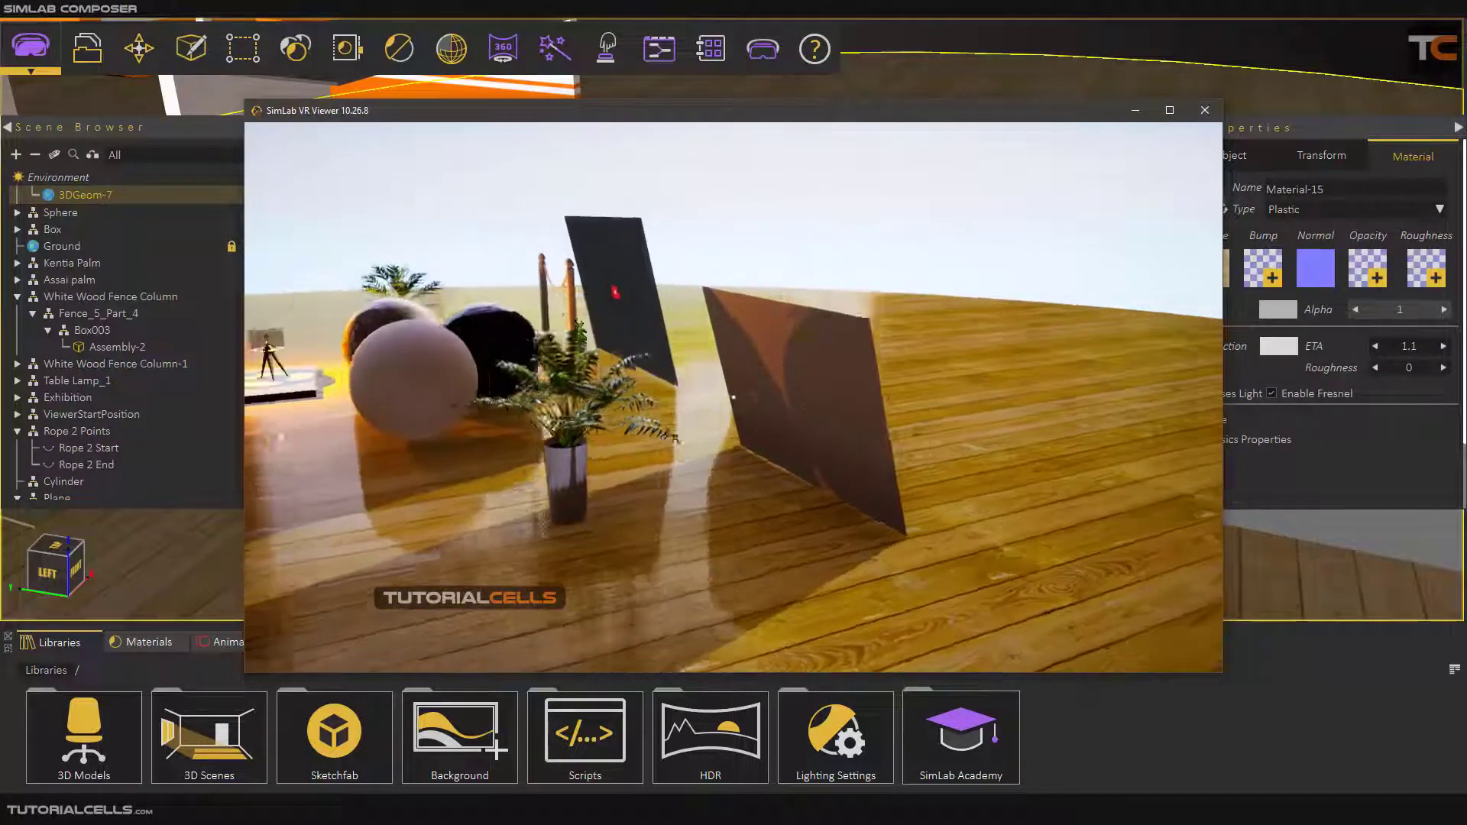
{"action": "key", "text": "d"}
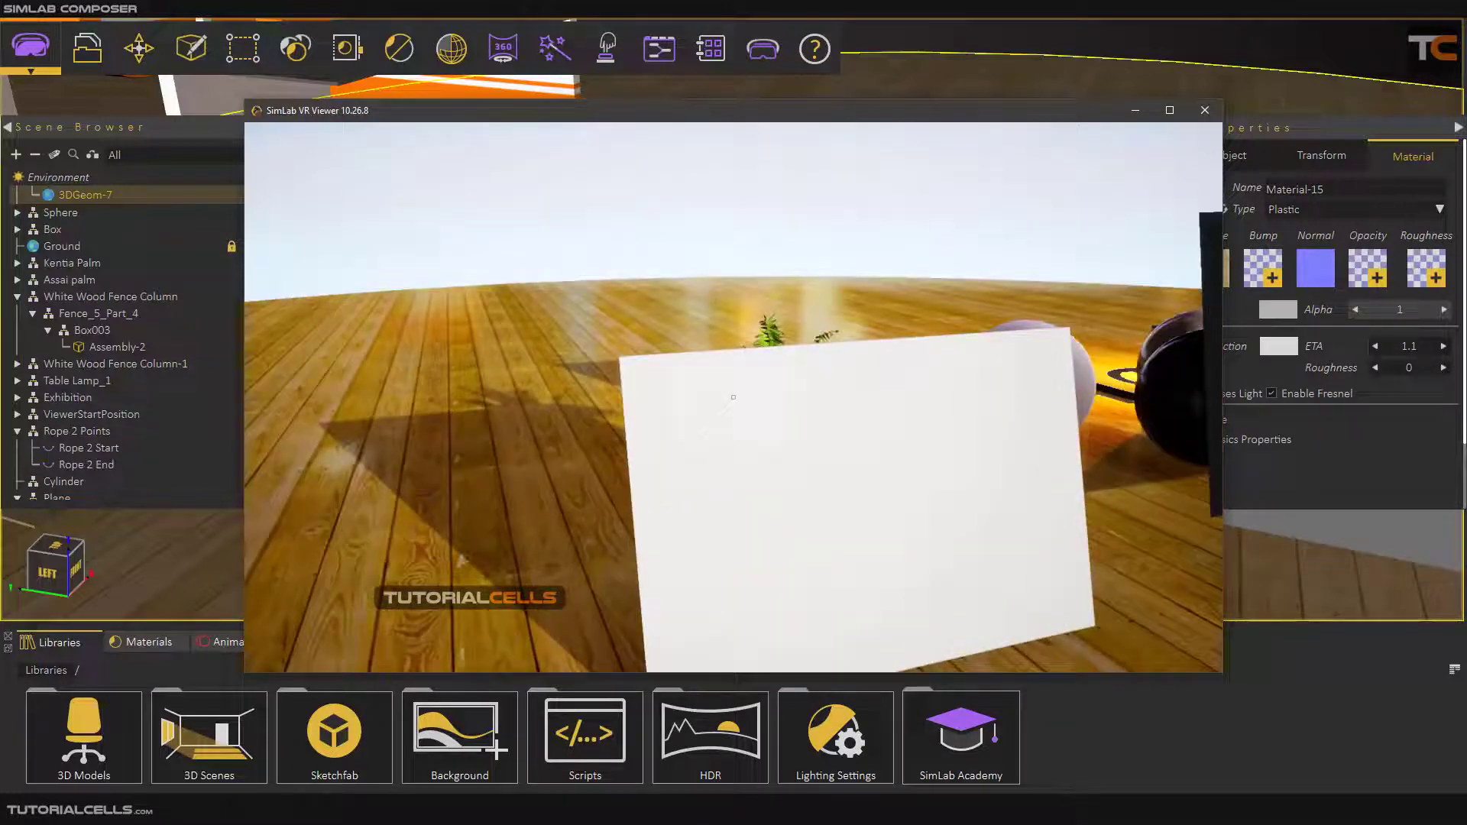
{"action": "key", "text": "s"}
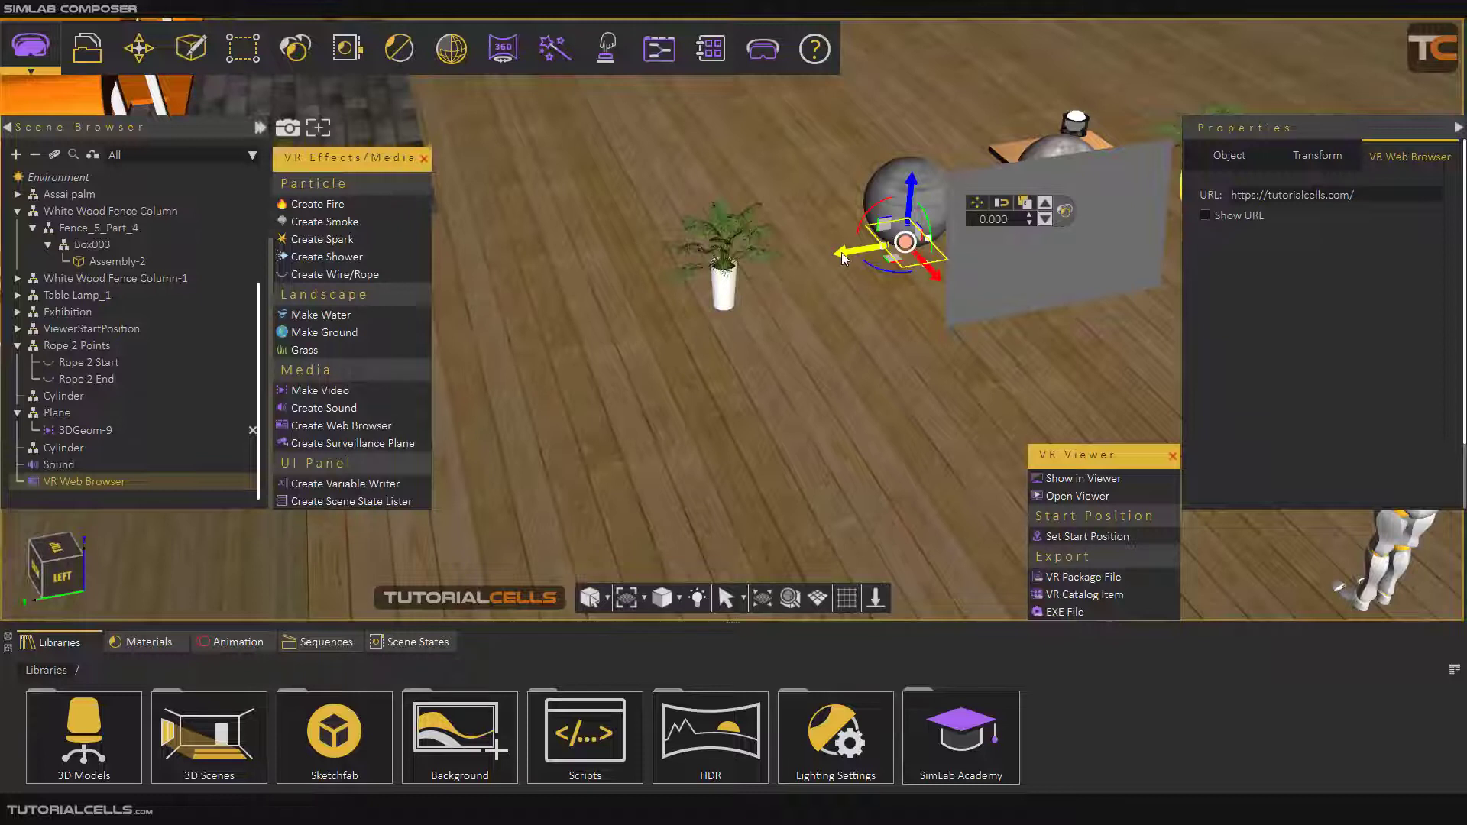
Move the web browser panel in front of the white-potted plant and stand it upright facing the open floor.
{"action": "left_click_drag", "start_coordinate": [842, 252], "coordinate": [770, 339]}
{"action": "middle_click_drag", "start_coordinate": [734, 348], "coordinate": [730, 344]}
{"action": "left_click_drag", "start_coordinate": [727, 356], "coordinate": [724, 322]}
{"action": "mouse_move", "coordinate": [708, 405]}
{"action": "left_mouse_down"}
{"action": "mouse_move", "coordinate": [746, 354]}
{"action": "mouse_move", "coordinate": [728, 389]}
{"action": "left_mouse_up"}
Raise the web browser panel by about 0.471, enlarge it slightly, and raise it by about 0.105 more.
{"action": "left_click_drag", "start_coordinate": [721, 313], "coordinate": [726, 262]}
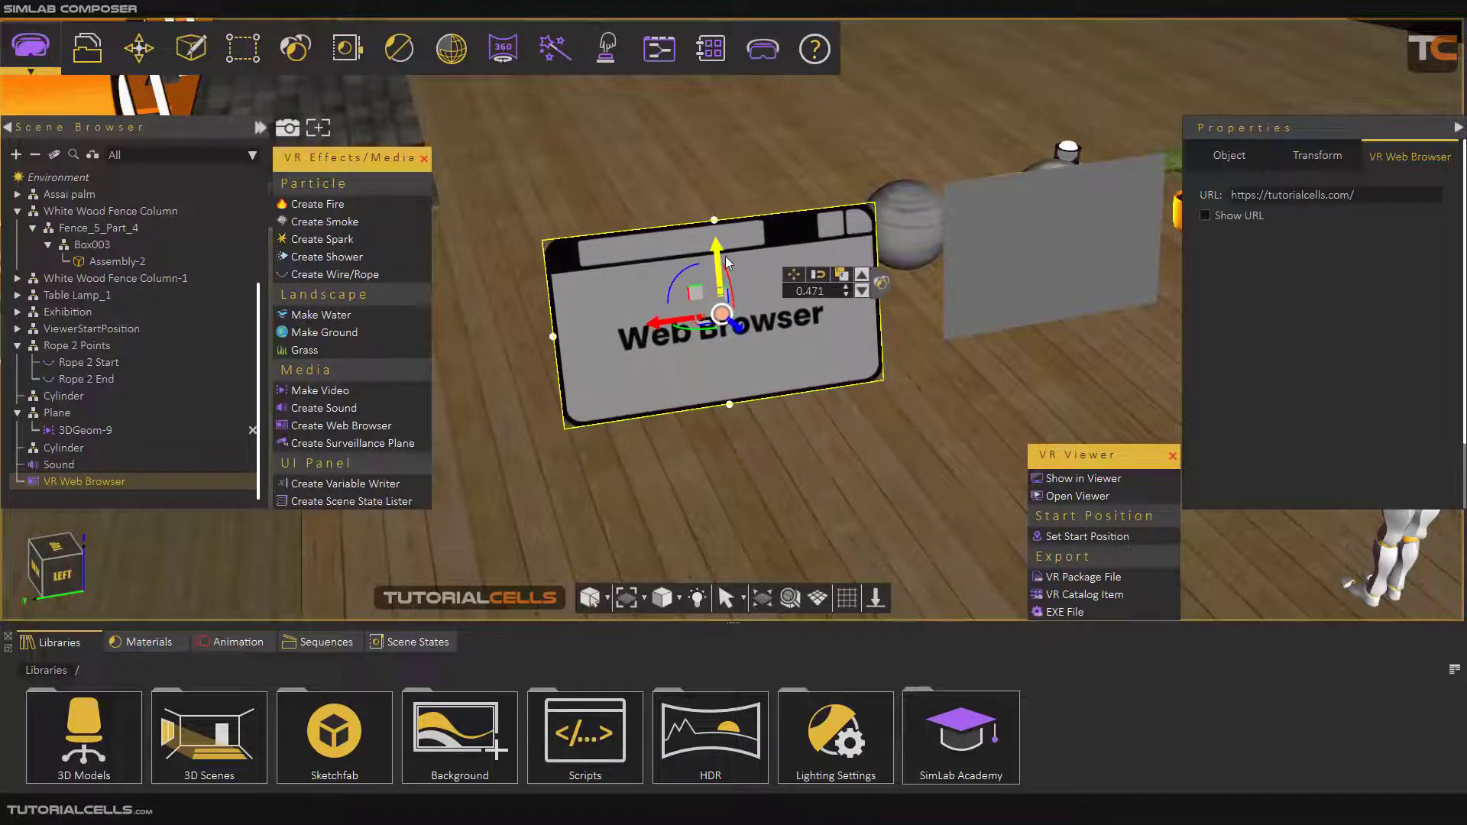
{"action": "left_click_drag", "start_coordinate": [732, 321], "coordinate": [730, 311]}
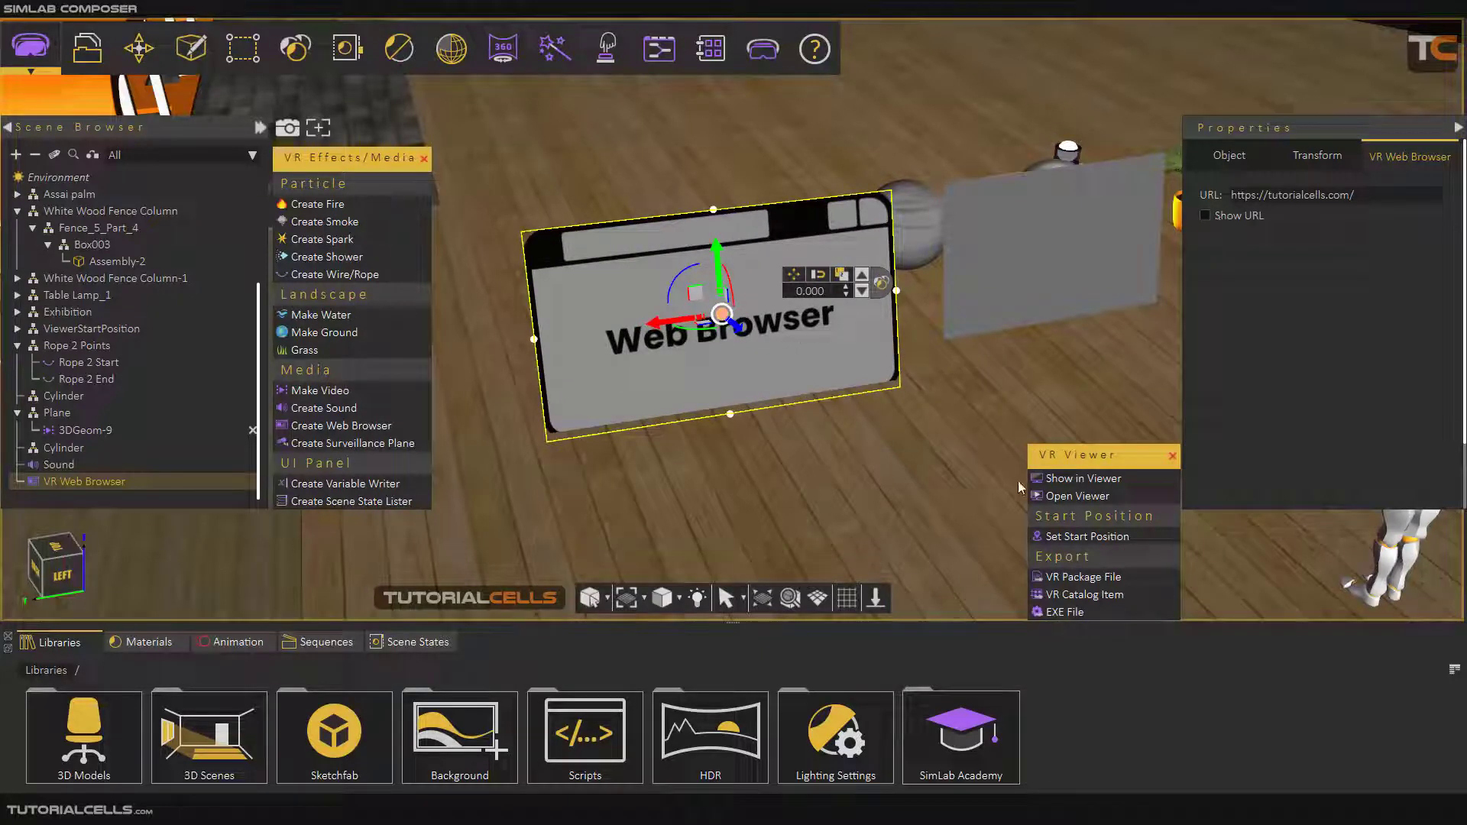
{"action": "left_click_drag", "start_coordinate": [724, 258], "coordinate": [724, 247]}
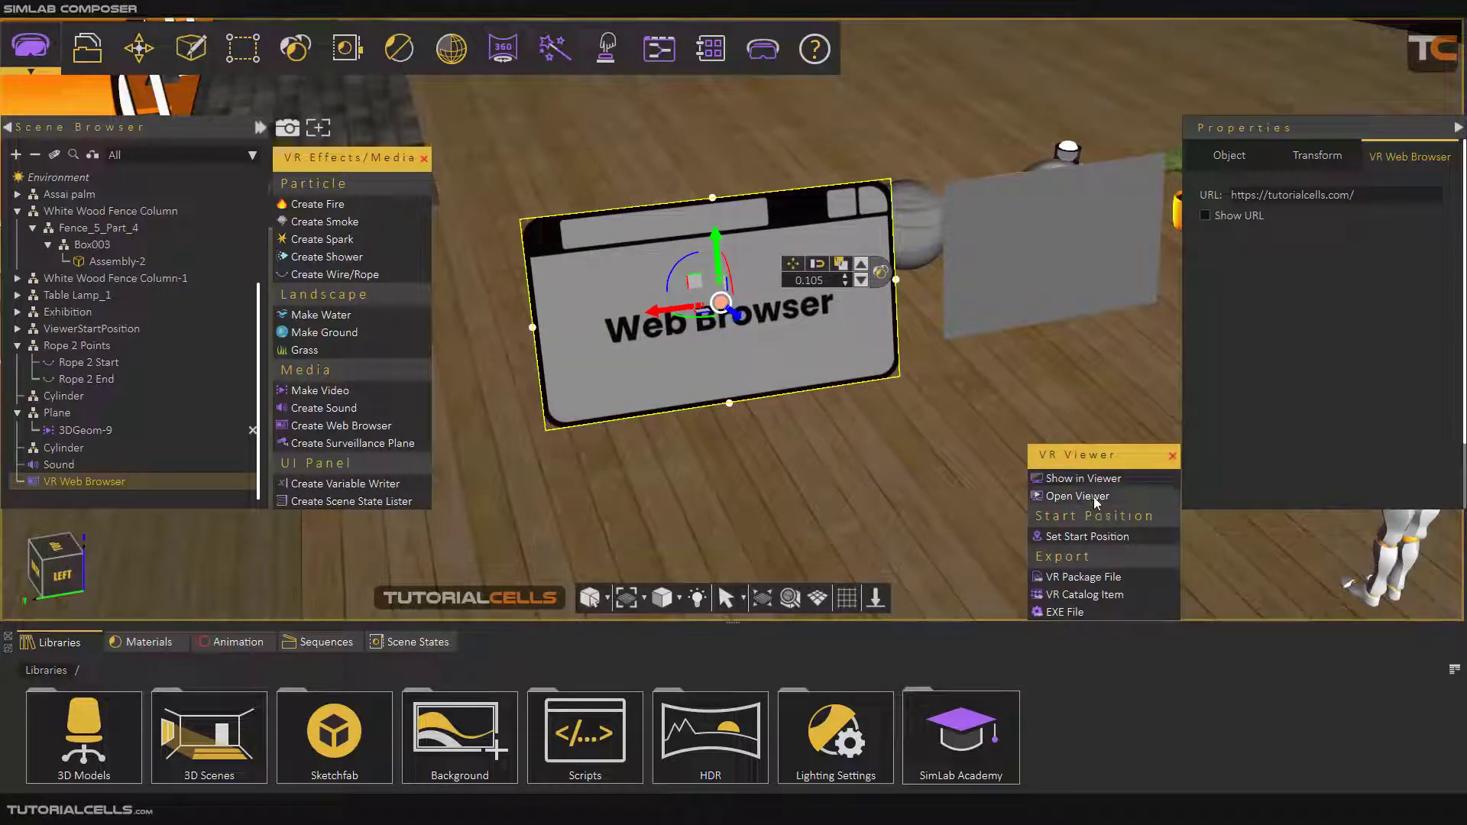
Test the web browser panel in the viewer, exit without saving, and delete the panel from the scene.
{"action": "left_click", "coordinate": [1085, 479]}
{"action": "left_click", "coordinate": [579, 366]}
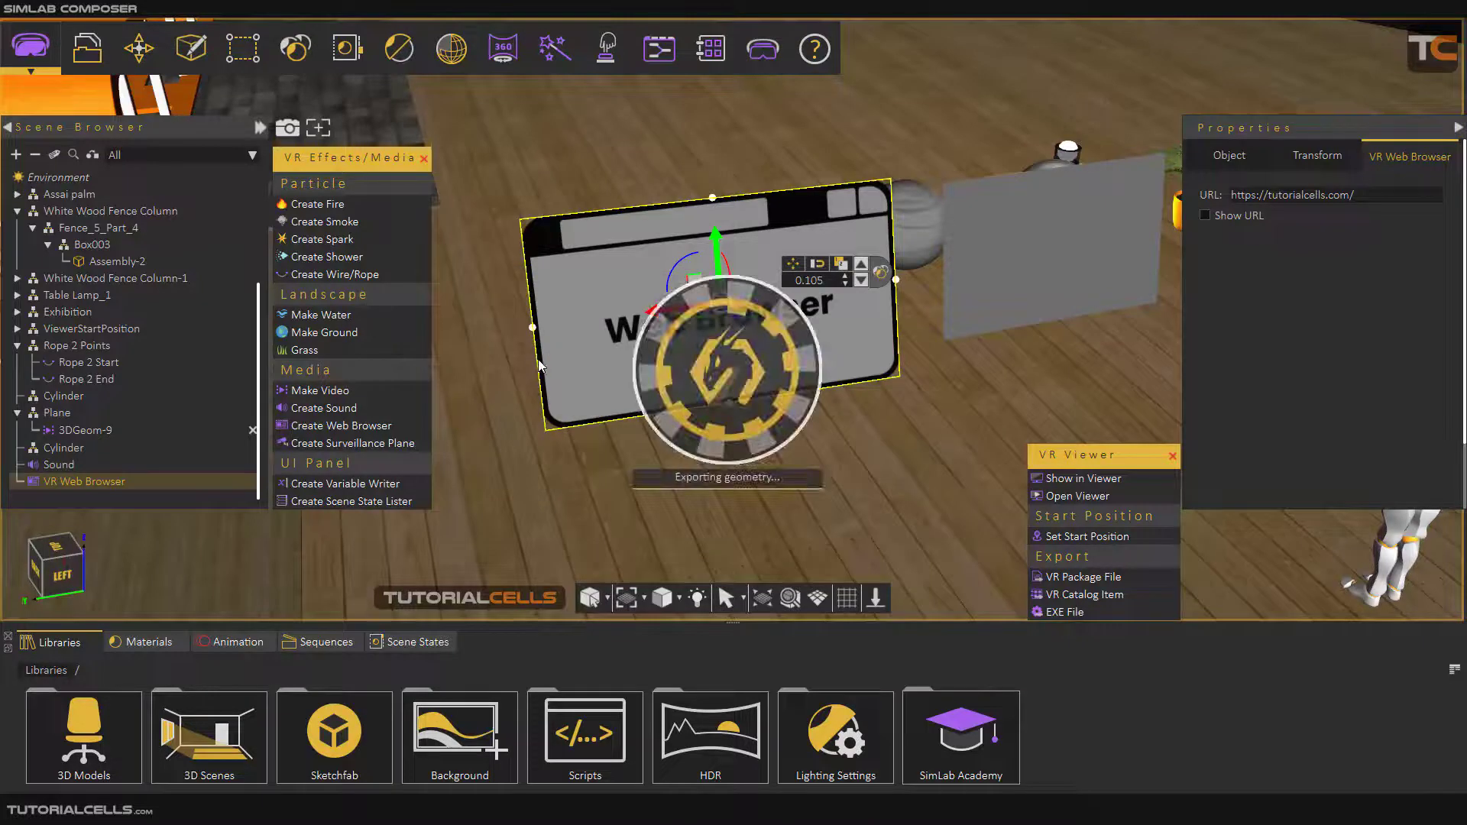
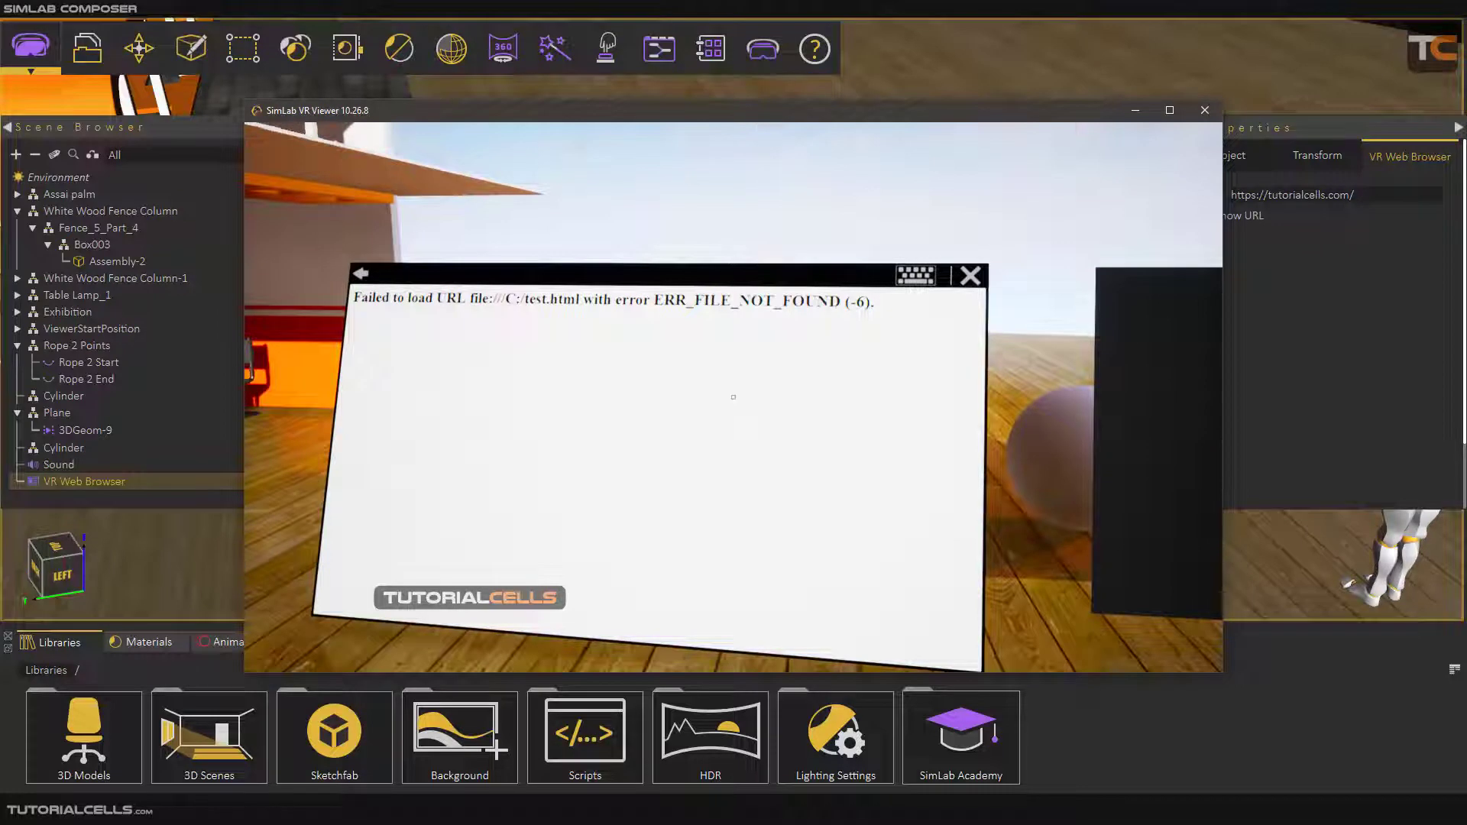
{"action": "key", "text": "Escape"}
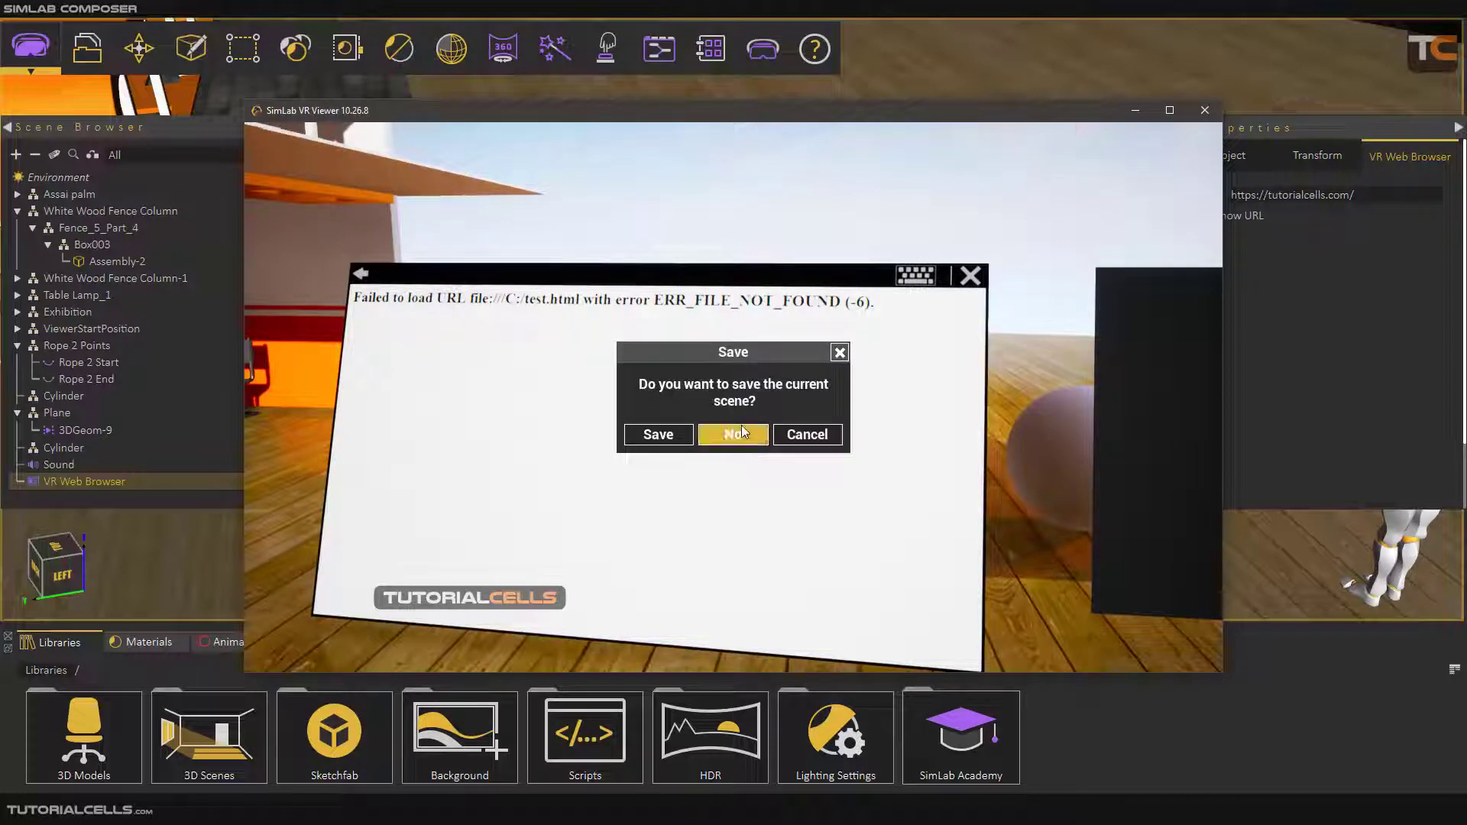
{"action": "left_click", "coordinate": [741, 426]}
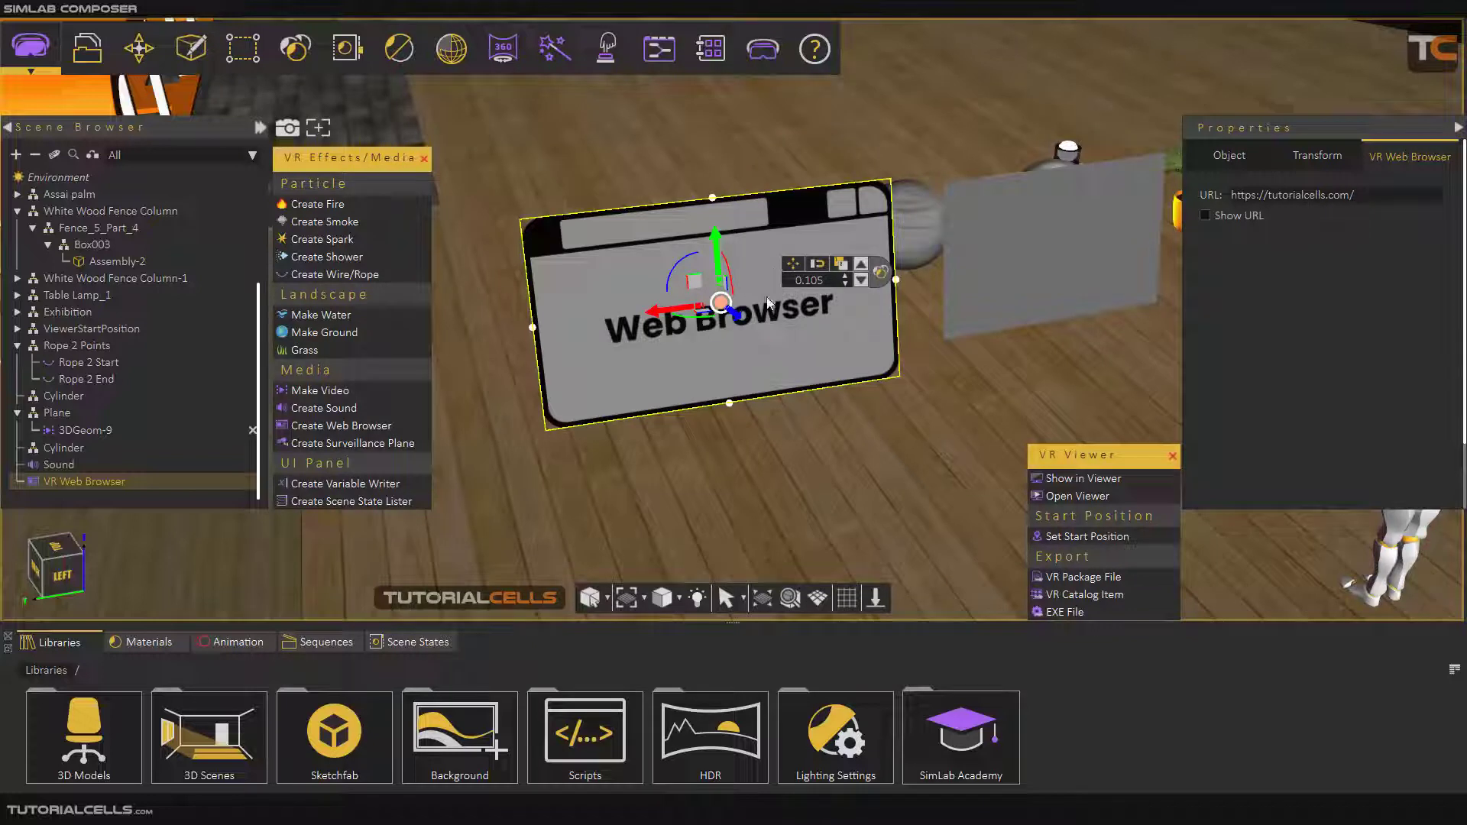
{"action": "key", "text": "Delete"}
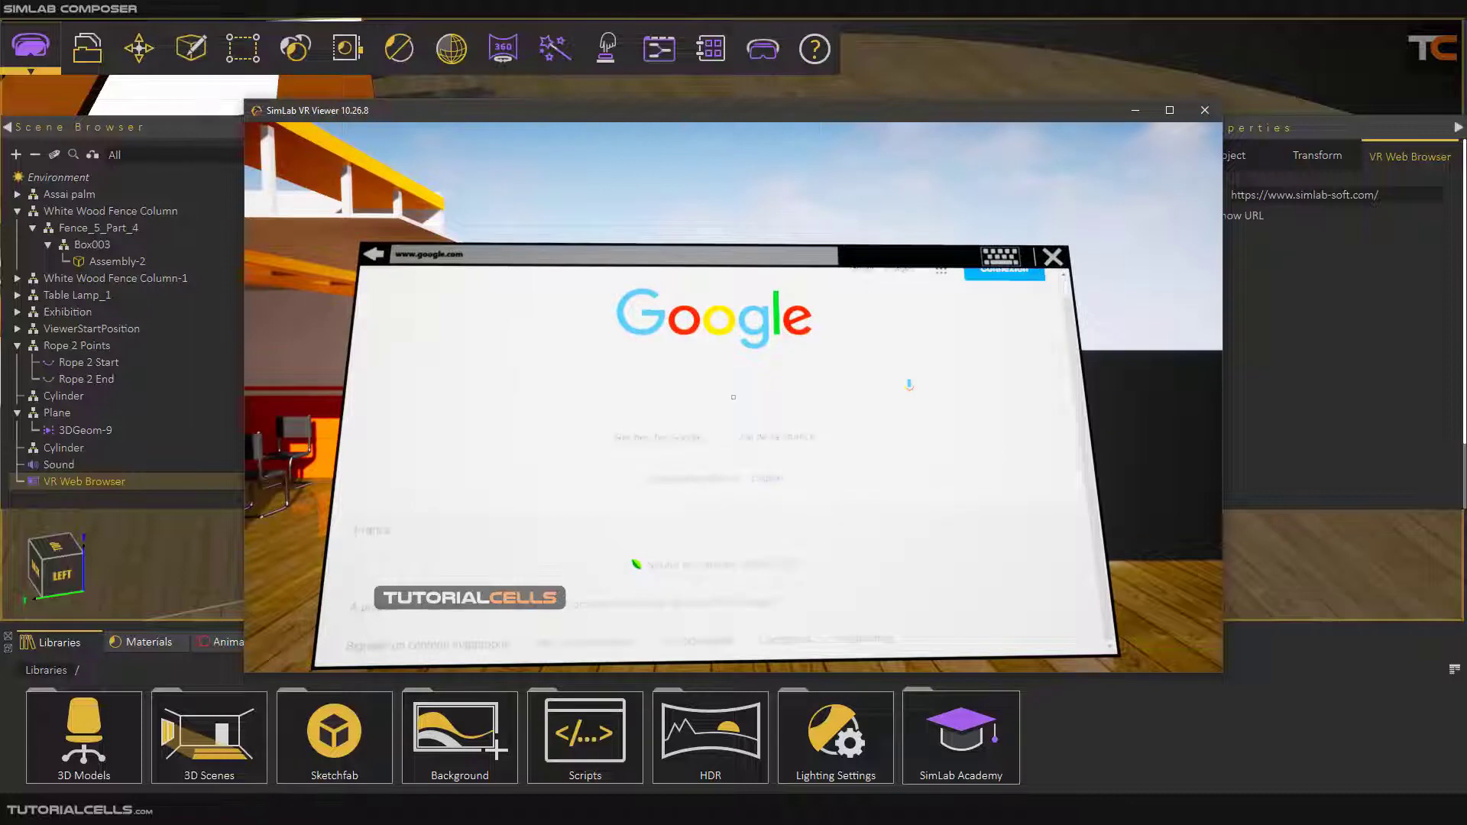
In the viewer's web browser panel, scroll up the Google page, follow its sign-in link, and bring up the virtual keyboard.
{"action": "scroll", "coordinate": [733, 397], "scroll_direction": "up", "scroll_amount": 1}
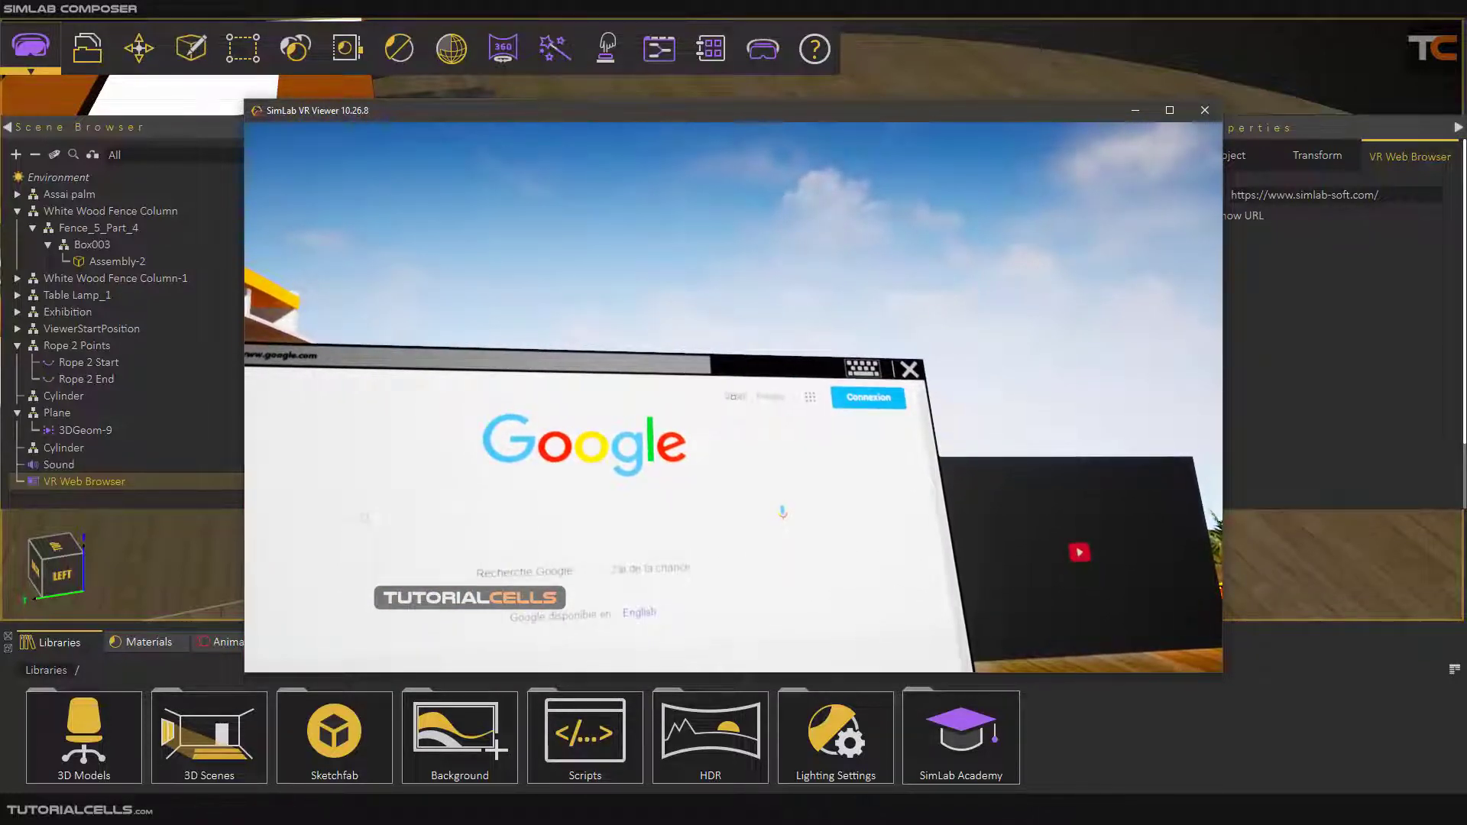
{"action": "left_click", "coordinate": [734, 397]}
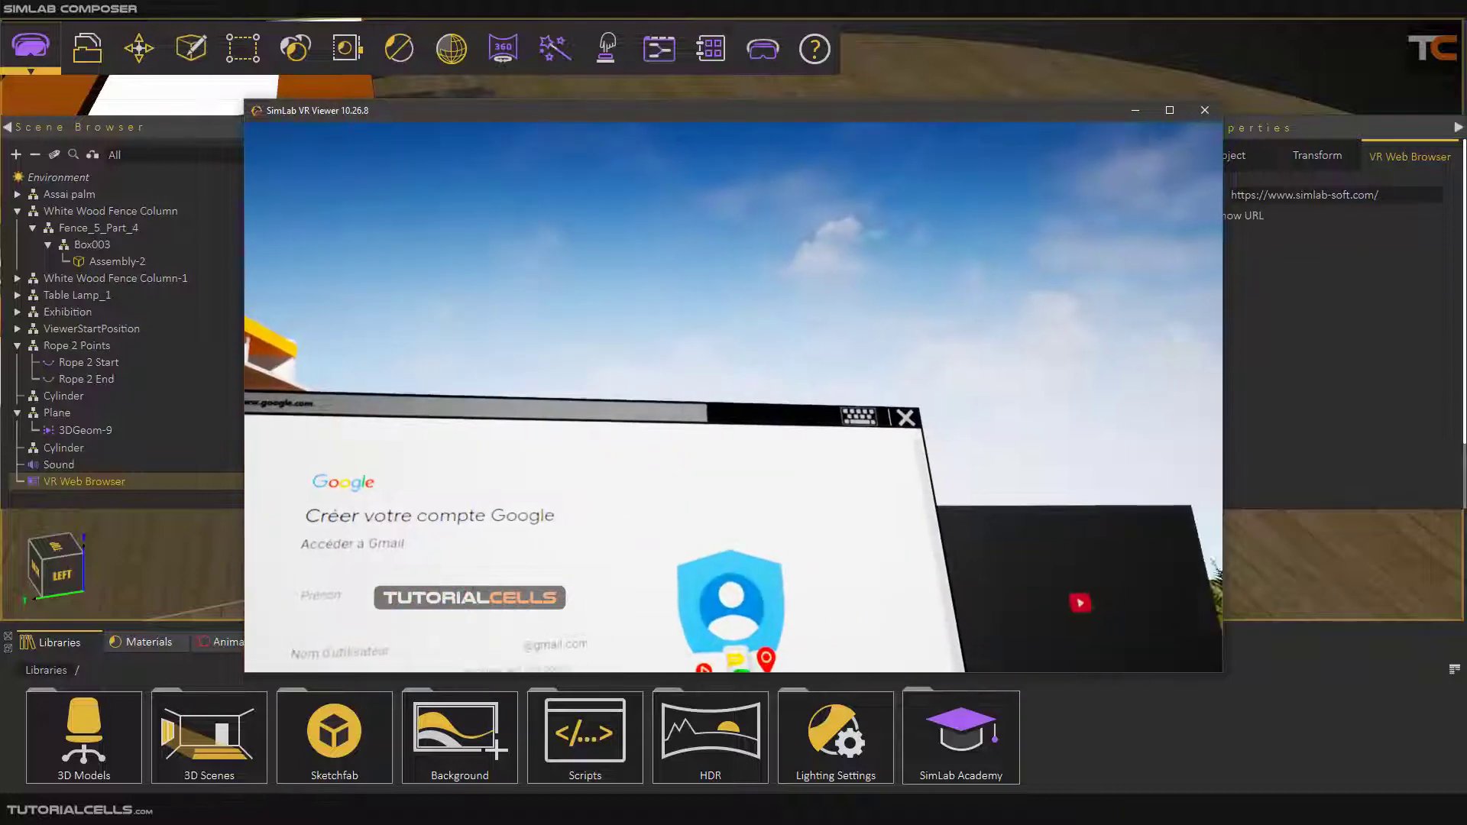
{"action": "left_click", "coordinate": [734, 397]}
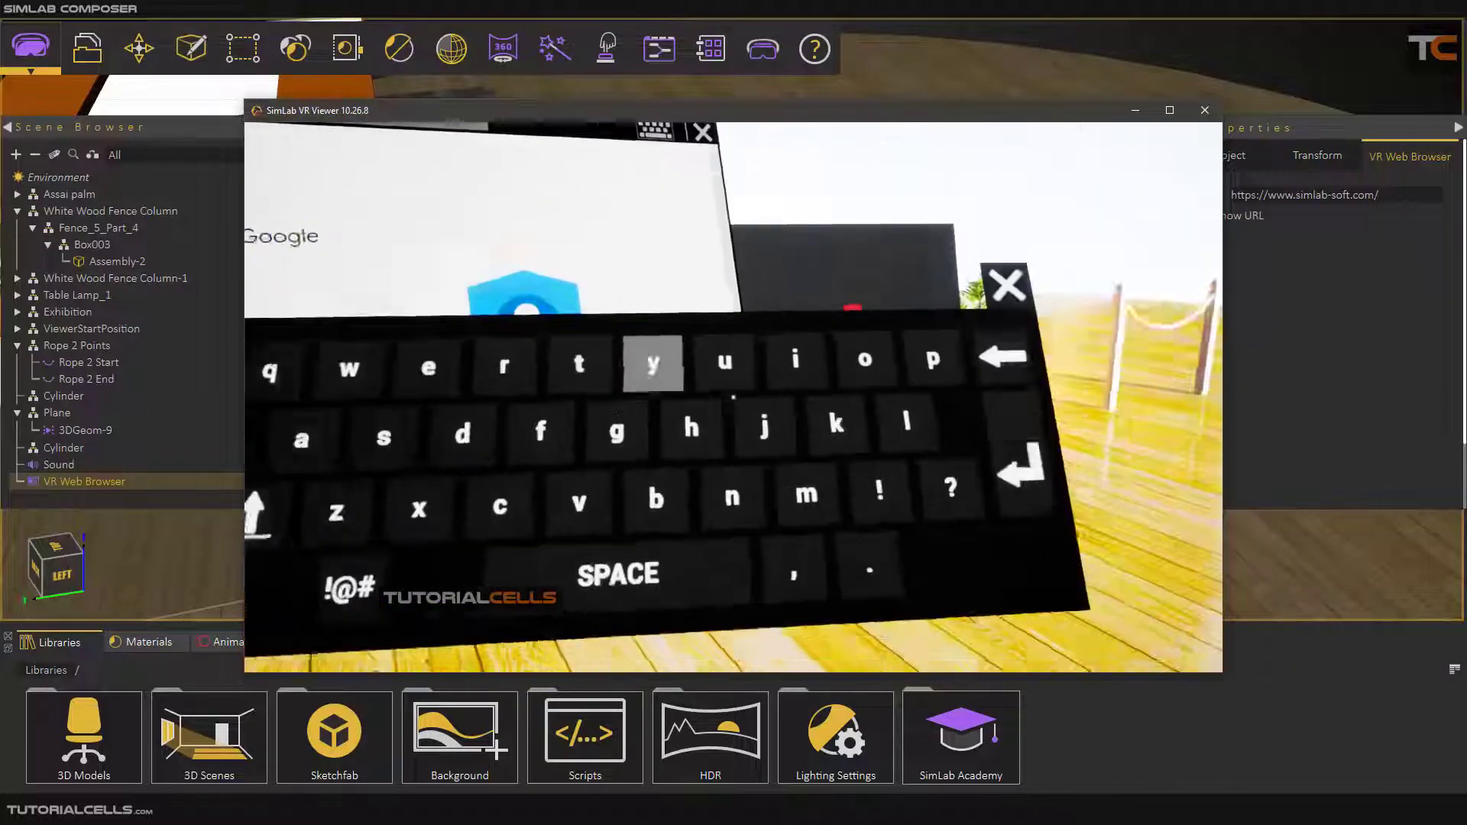
Enter the ea.com address with the virtual keyboard and scroll through the Electronic Arts page's featured games.
{"action": "left_click", "coordinate": [733, 397]}
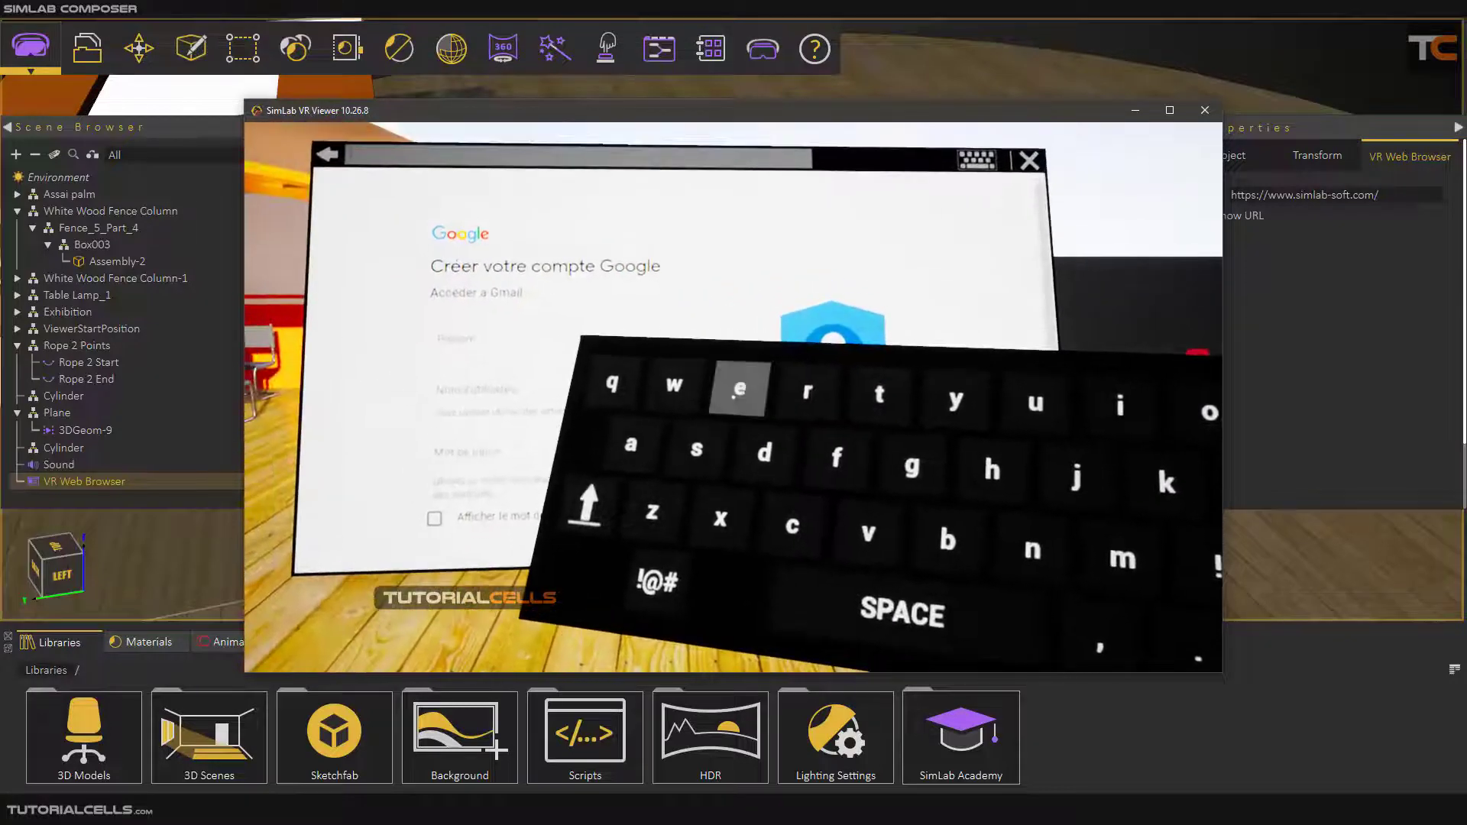
{"action": "left_click", "coordinate": [733, 396]}
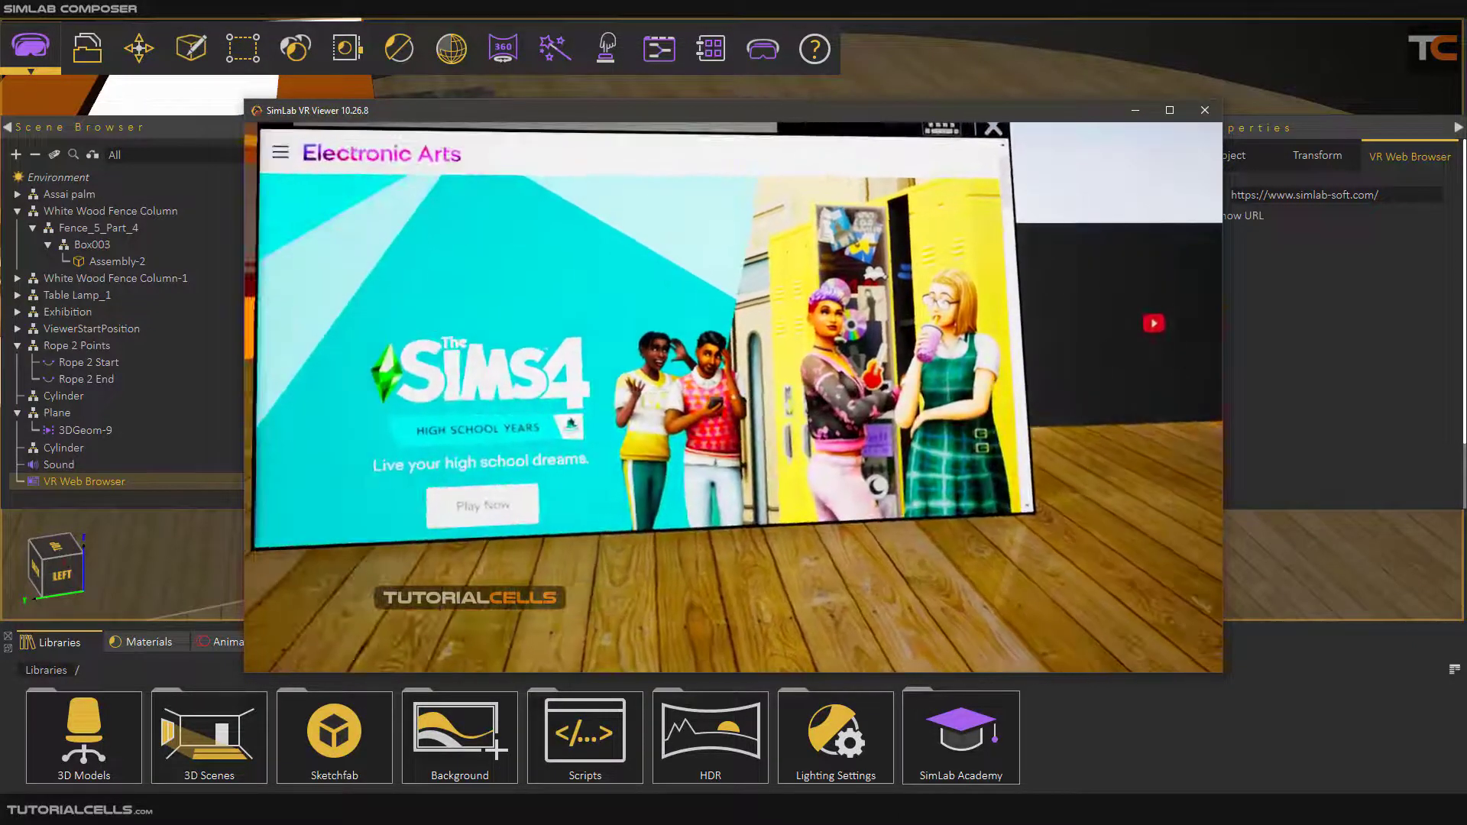
{"action": "scroll", "coordinate": [734, 397], "scroll_direction": "down", "scroll_amount": 5}
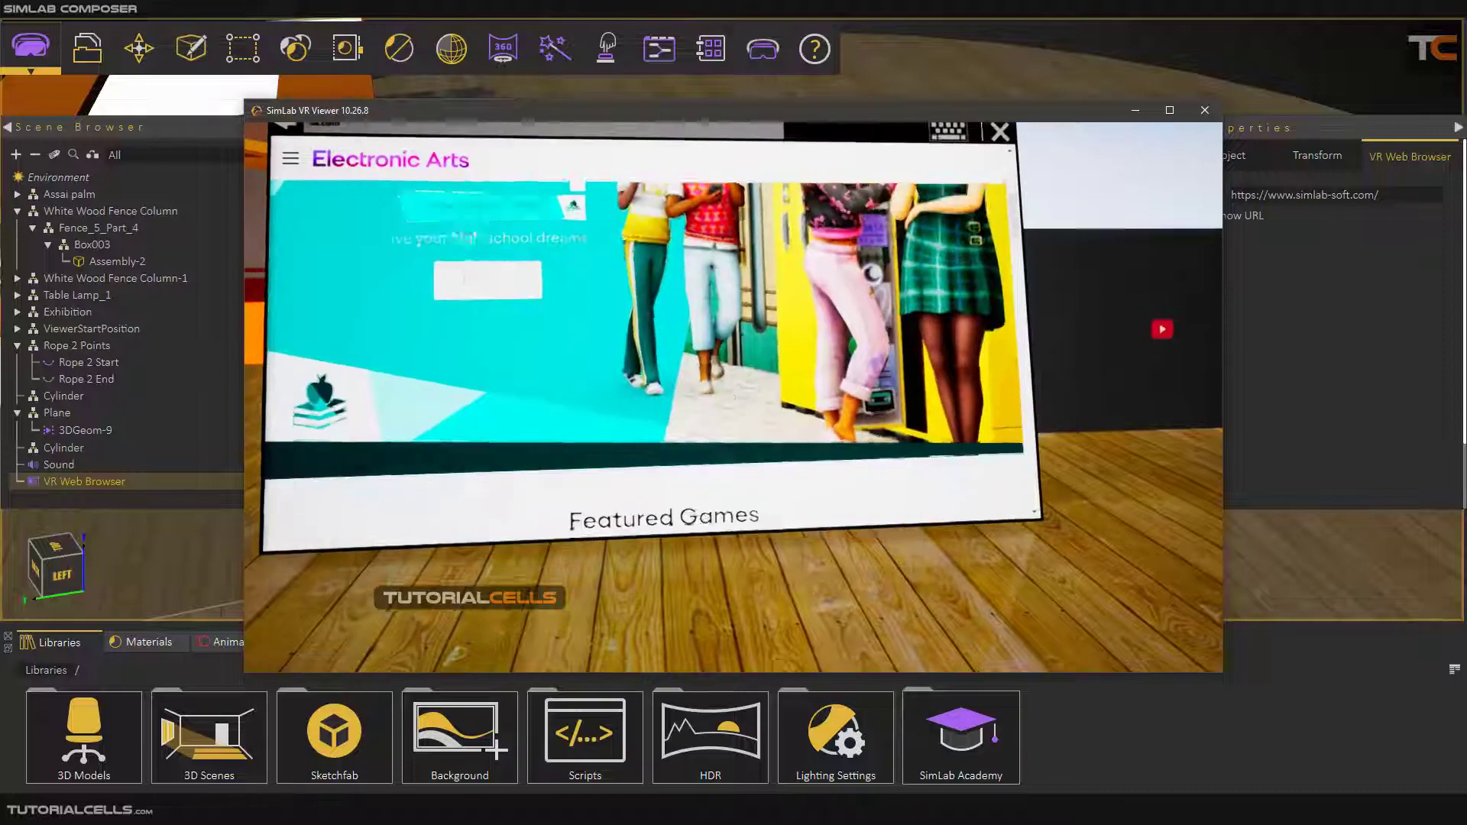
{"action": "scroll", "coordinate": [733, 396], "scroll_direction": "down", "scroll_amount": 3}
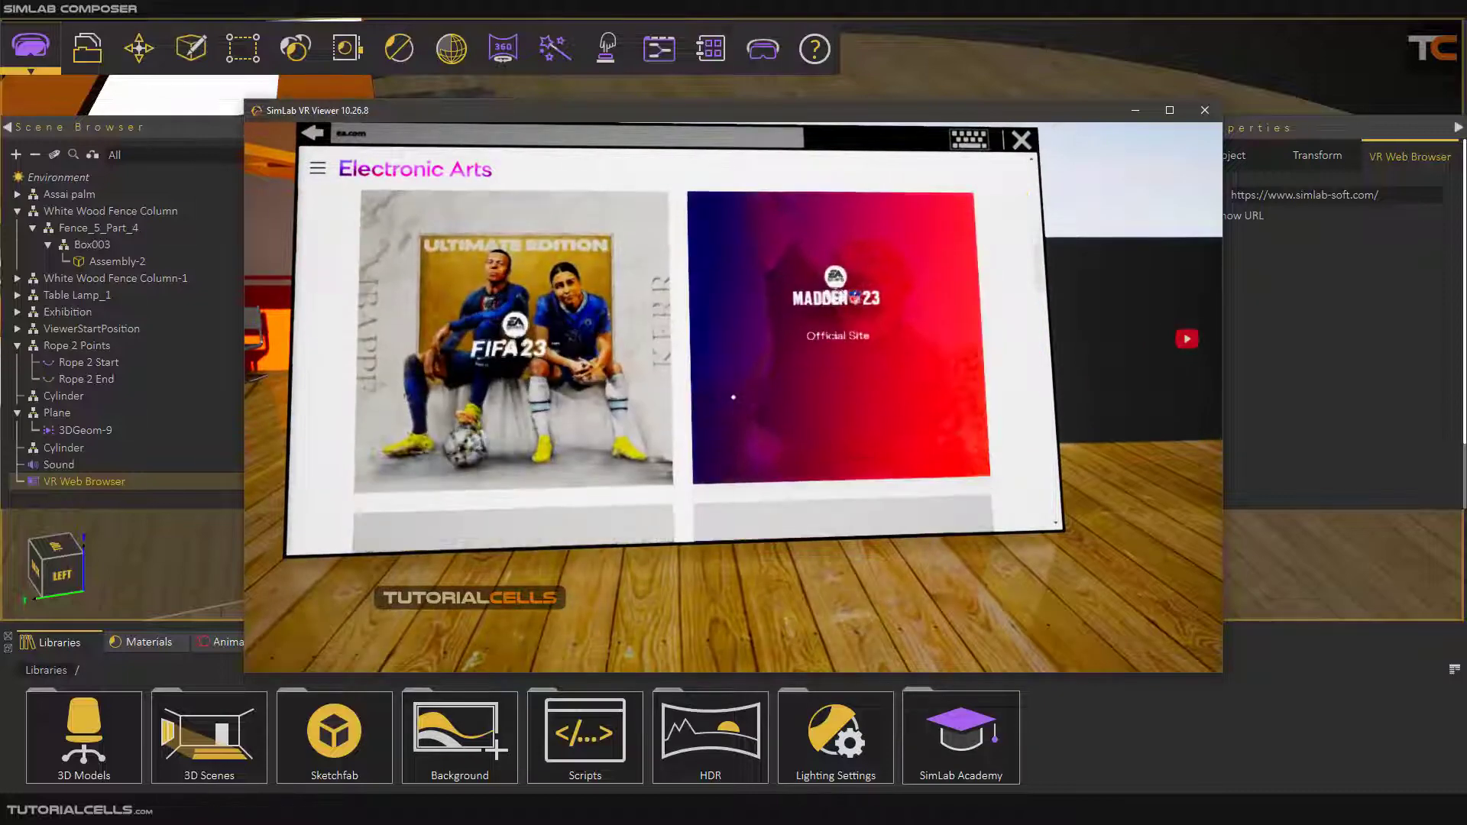
{"action": "scroll", "coordinate": [733, 396], "scroll_direction": "down", "scroll_amount": 3}
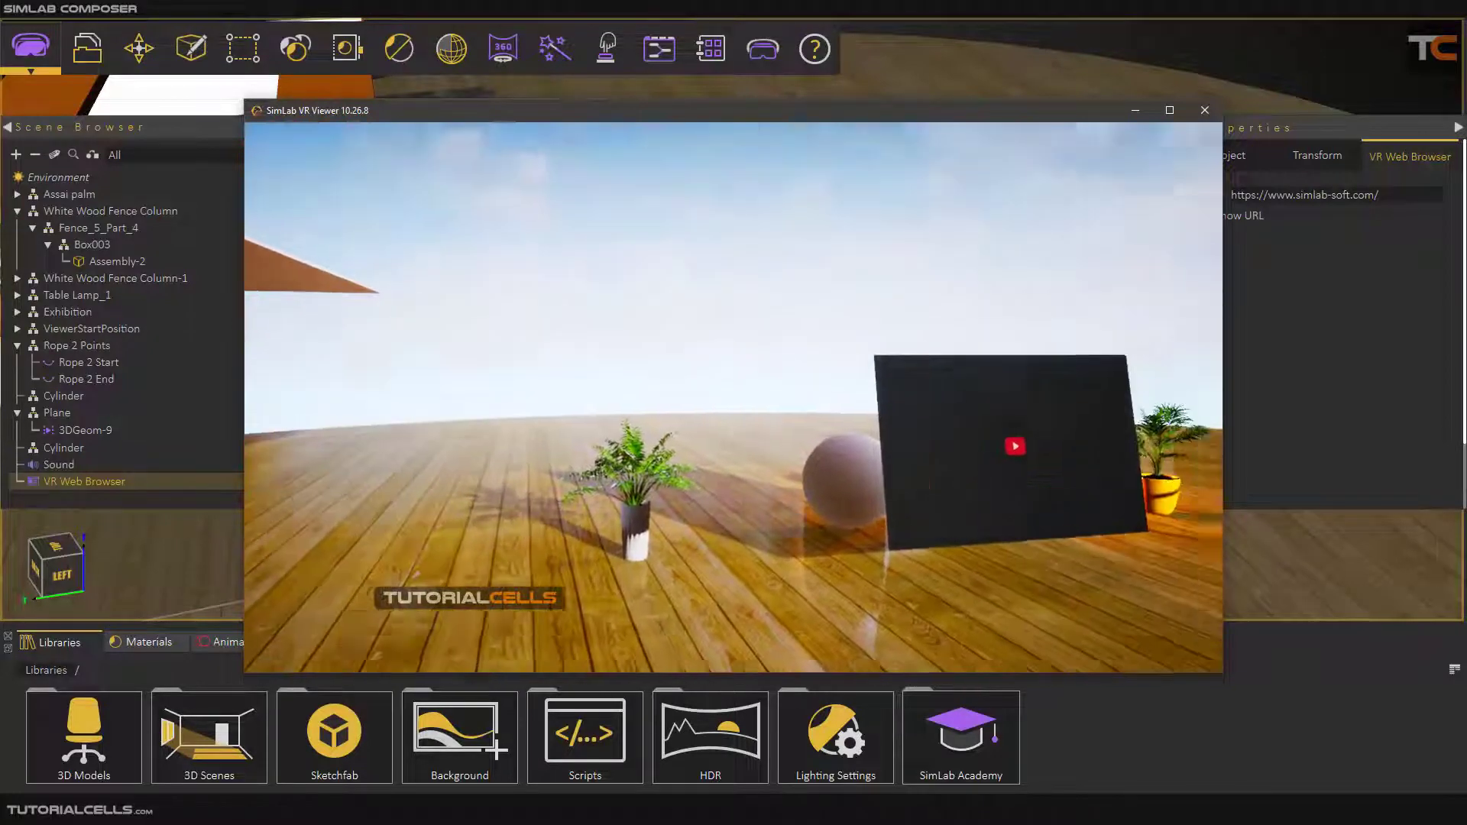
Bring up the viewer's menu and exit the viewer without saving the scene.
{"action": "key", "text": "space"}
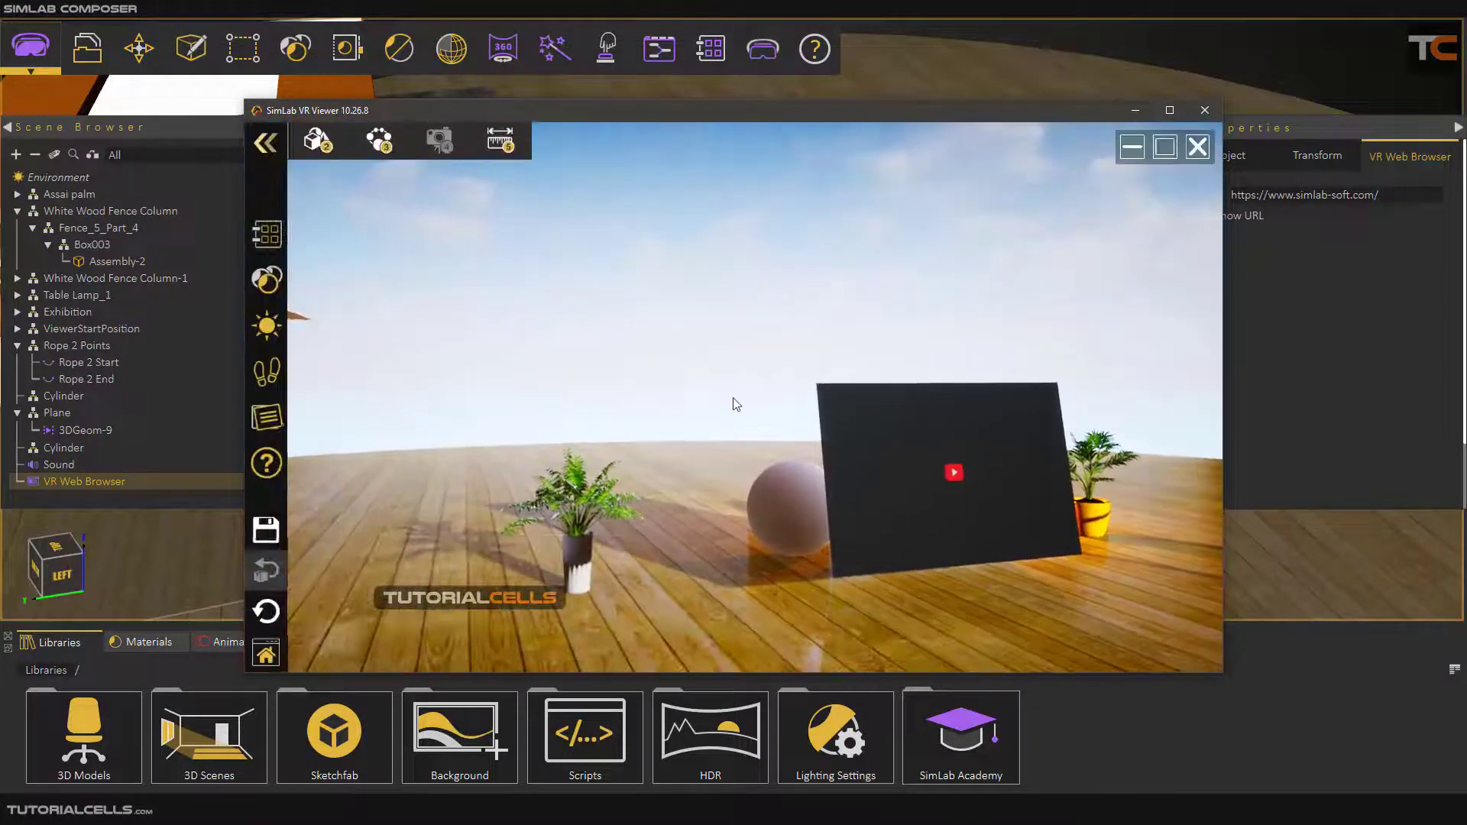
{"action": "left_click", "coordinate": [1187, 148]}
{"action": "left_click", "coordinate": [732, 434]}
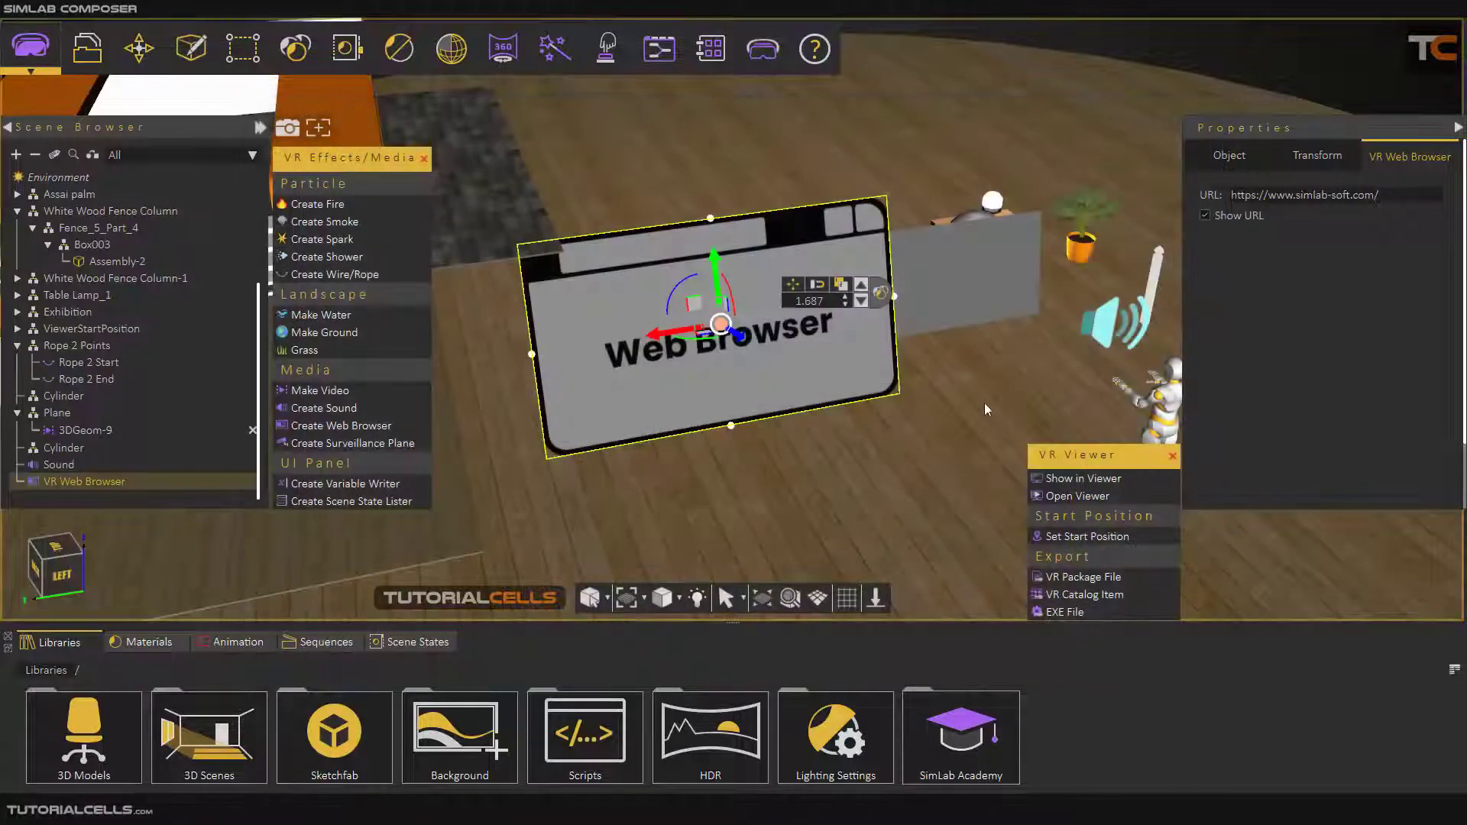